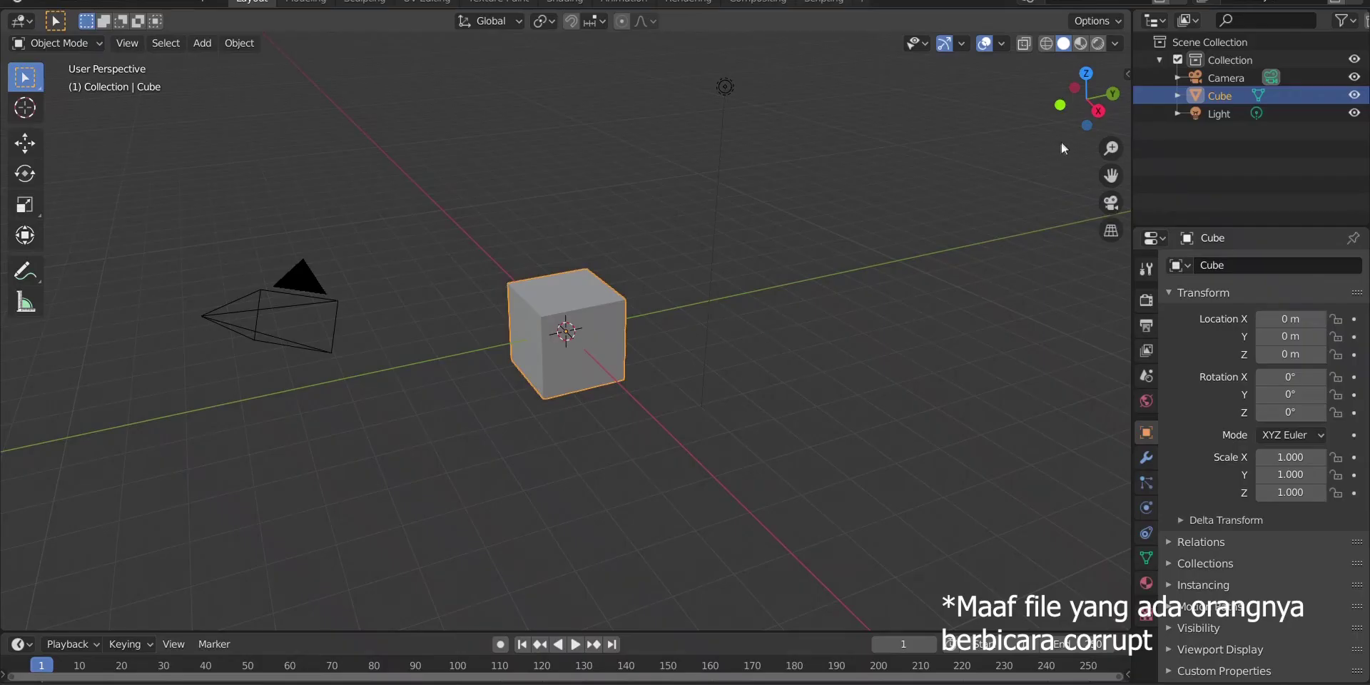
Place the sickle reference photo as an image empty in the top view, beside the cube at about X -3.54 m, Y 0.20 m
mouse_move(1079, 107)
mouse_down()
mouse_move(1105, 112)
mouse_move(1087, 86)
mouse_up()
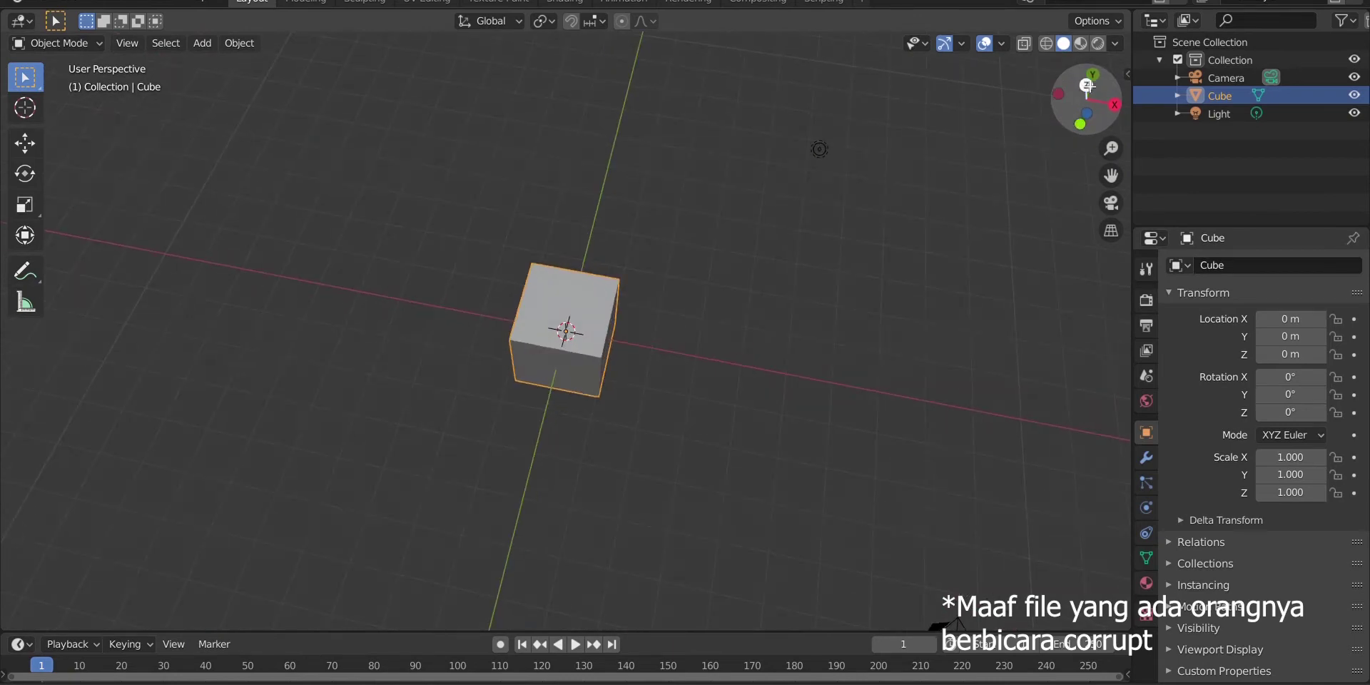
click(1087, 86)
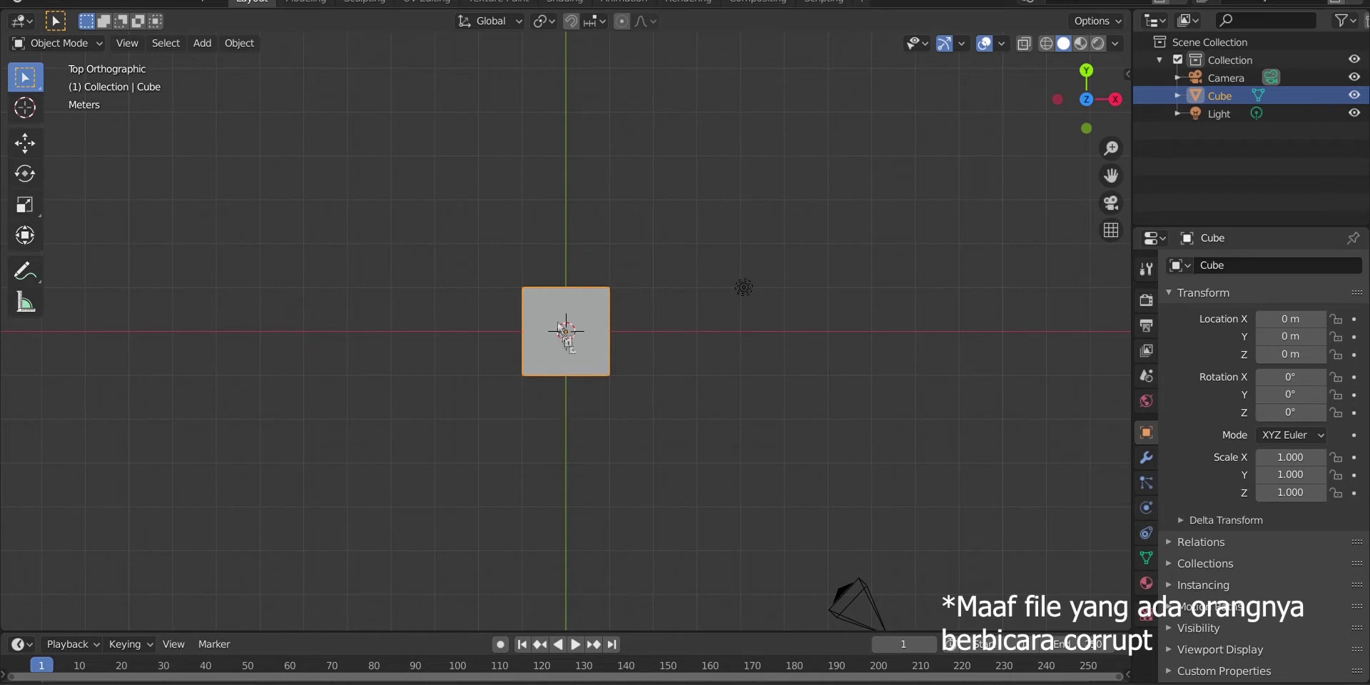
drag(407, 325, 411, 323)
Scale the reference image uniformly to about 1.93 and move it along X to about 0.21 m
key(s)
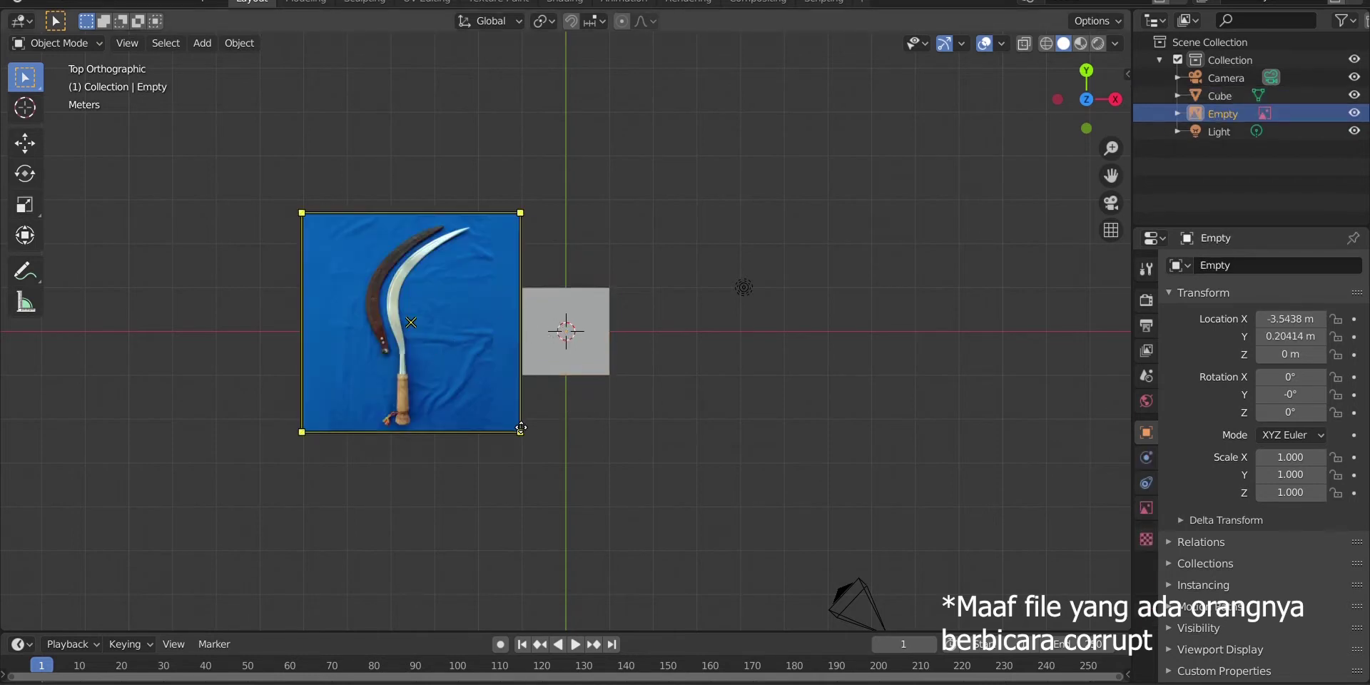
click(628, 495)
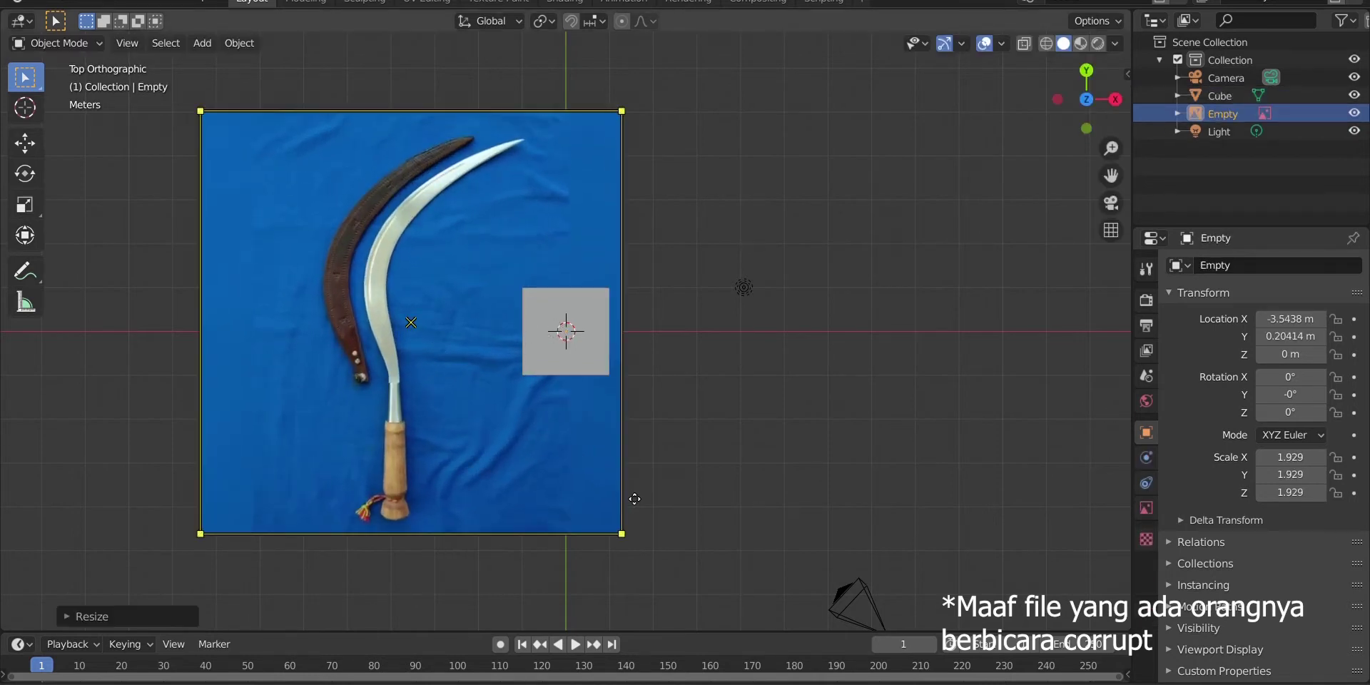
key(g)
key(x)
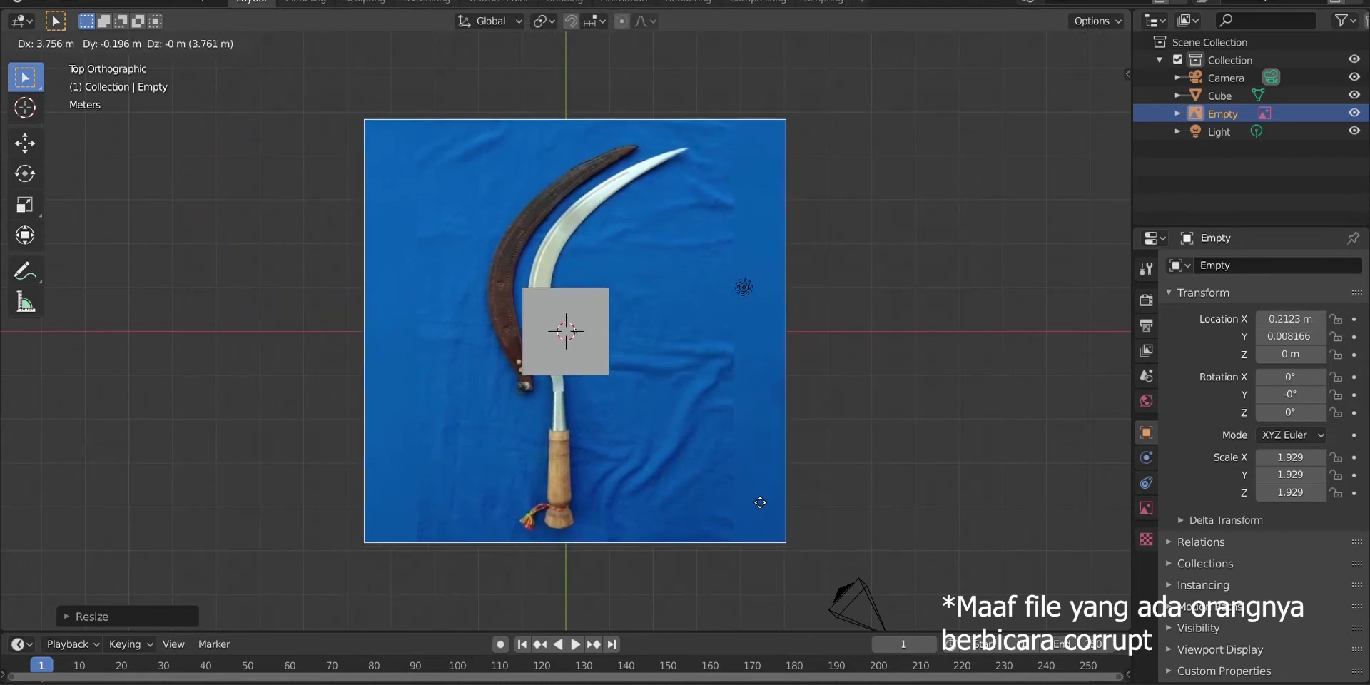
click(760, 503)
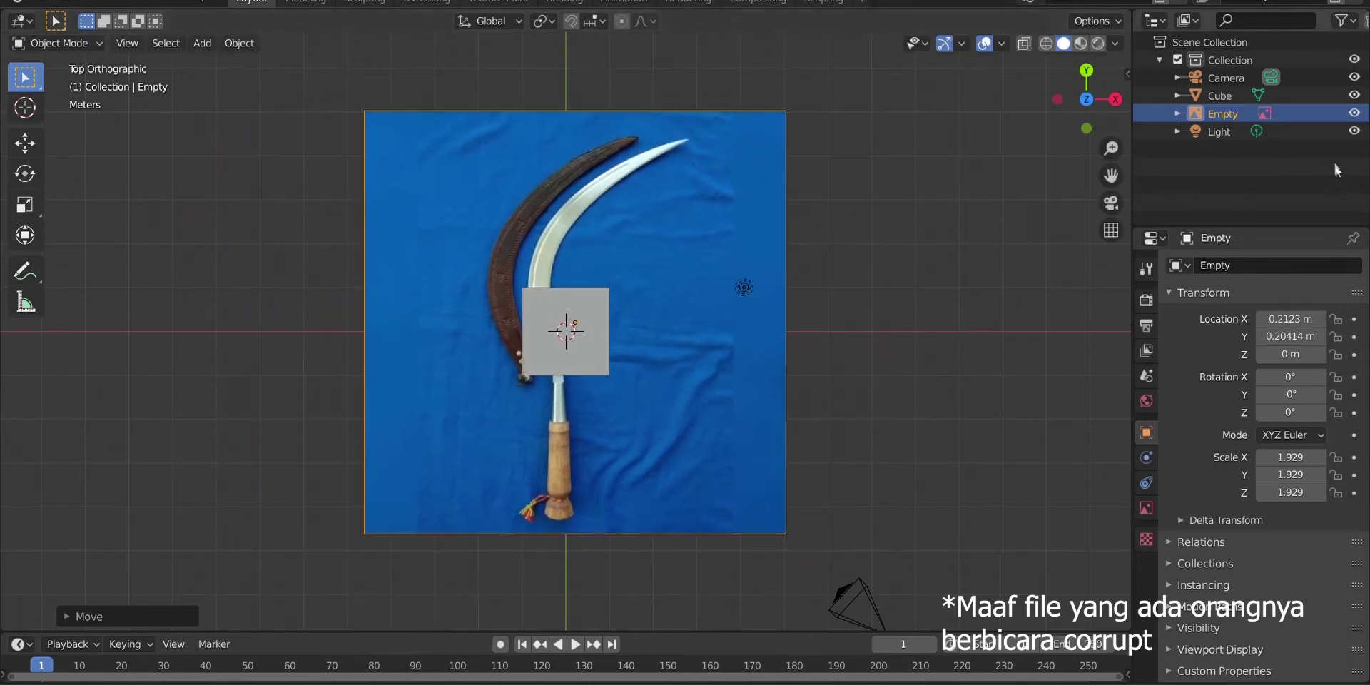
Show the selectability toggles in the outliner and make the reference image unselectable
click(1341, 22)
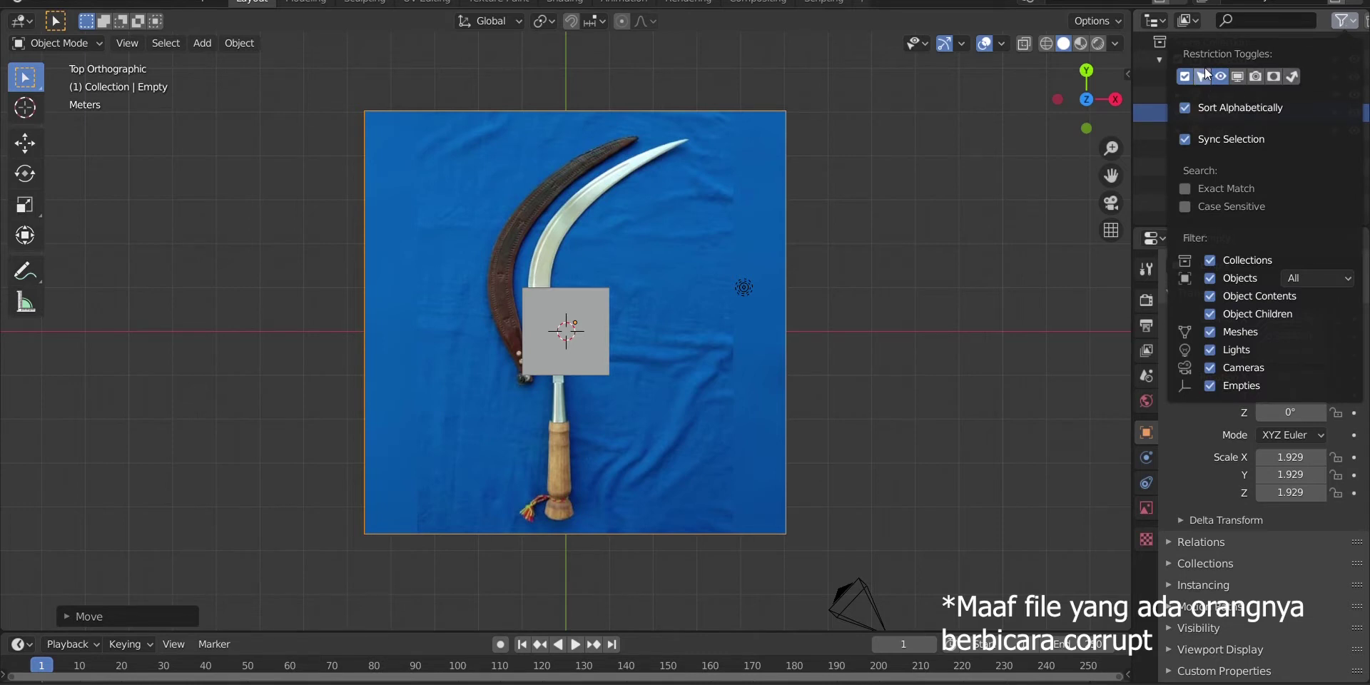
click(1169, 157)
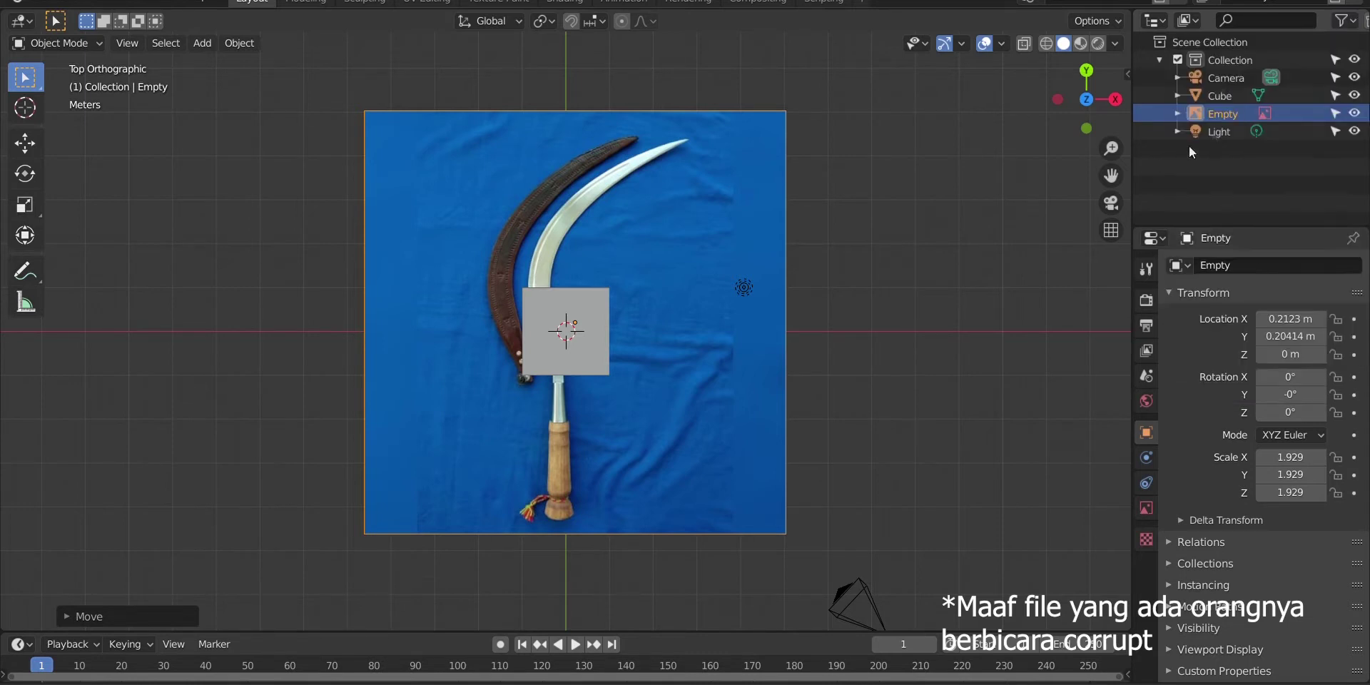
click(1336, 114)
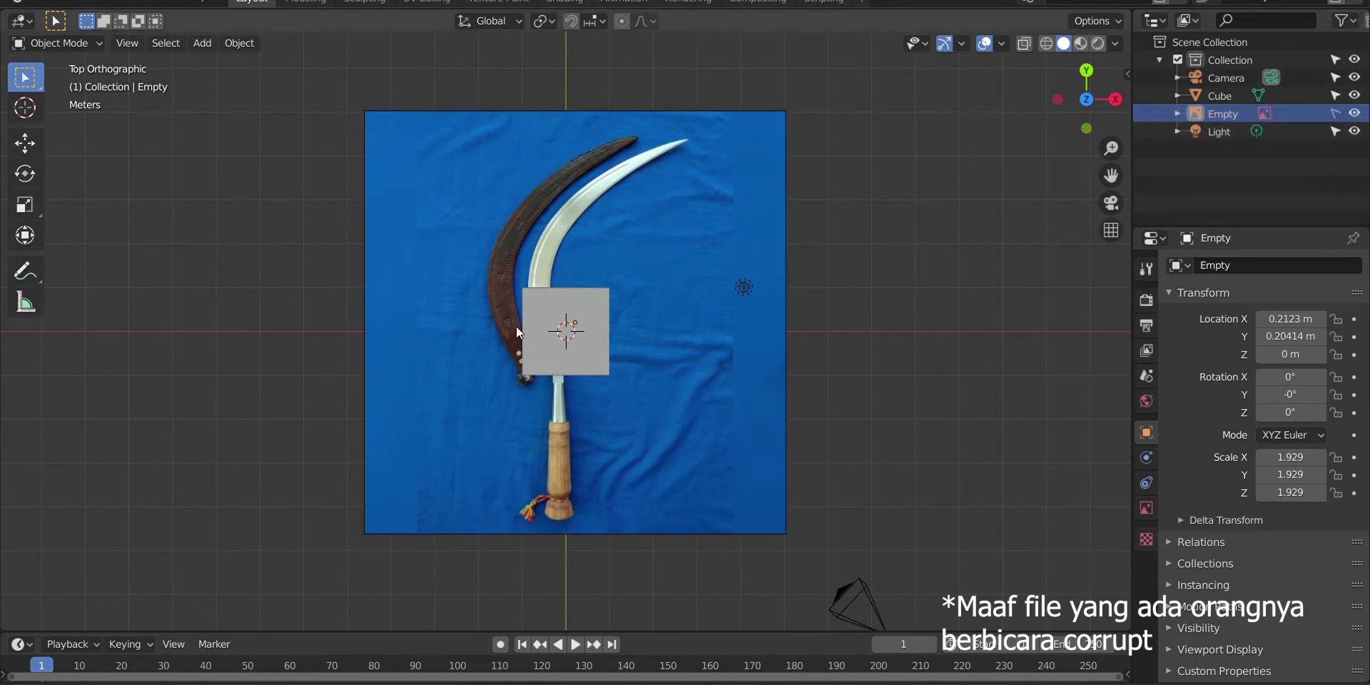
Turn on X-ray and move the cube over the sickle's wooden handle, to about X -0.11 m, Y -3.06 m
click(587, 364)
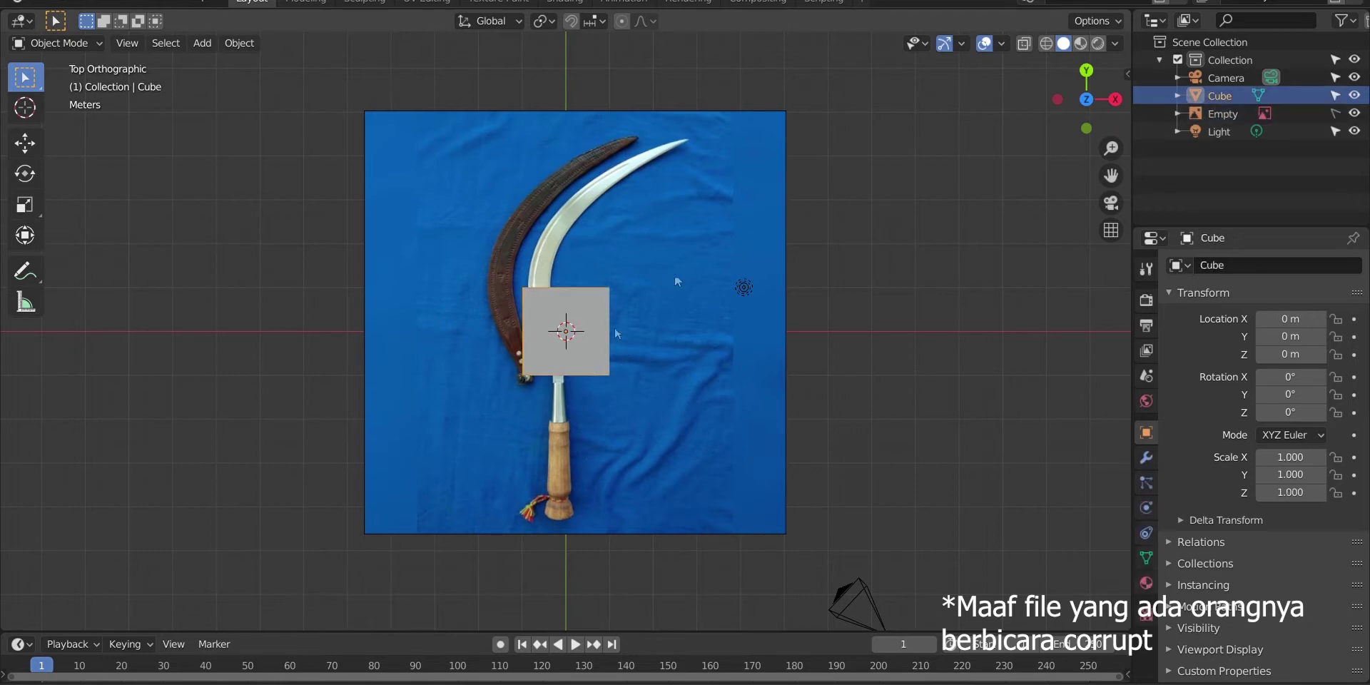
click(1023, 44)
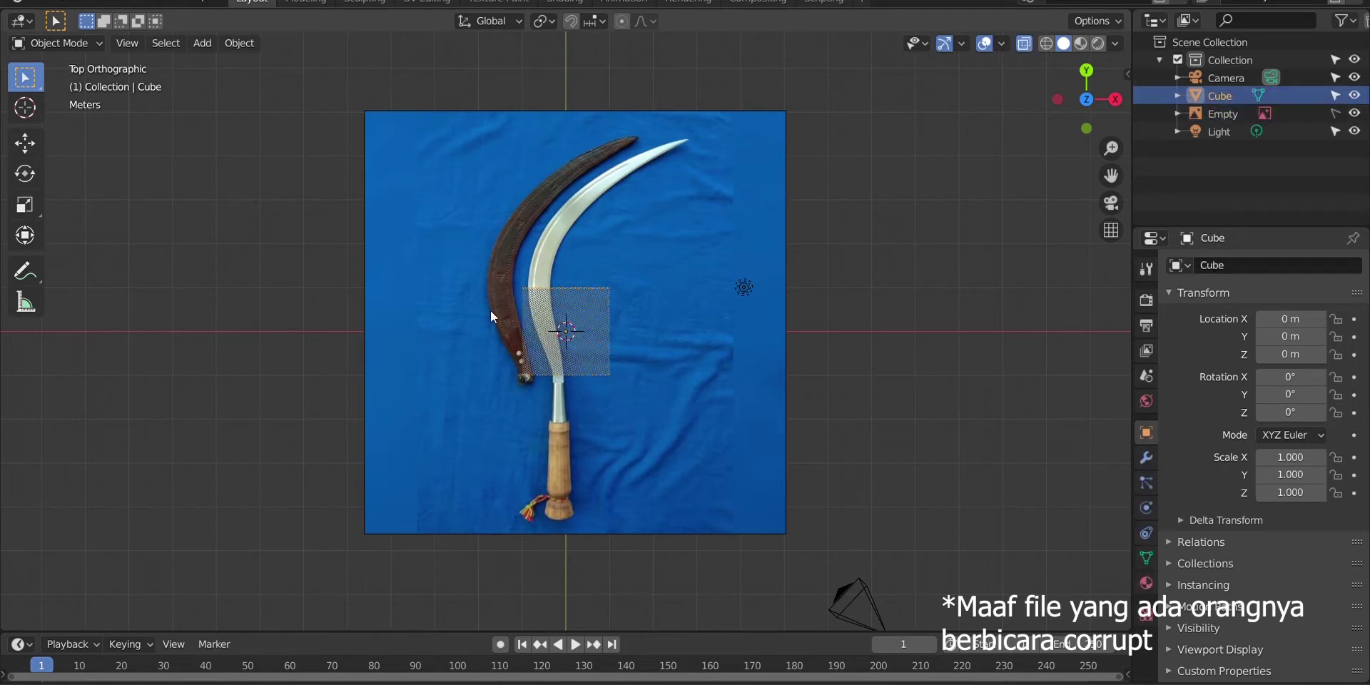
scroll(490, 311, up, 5)
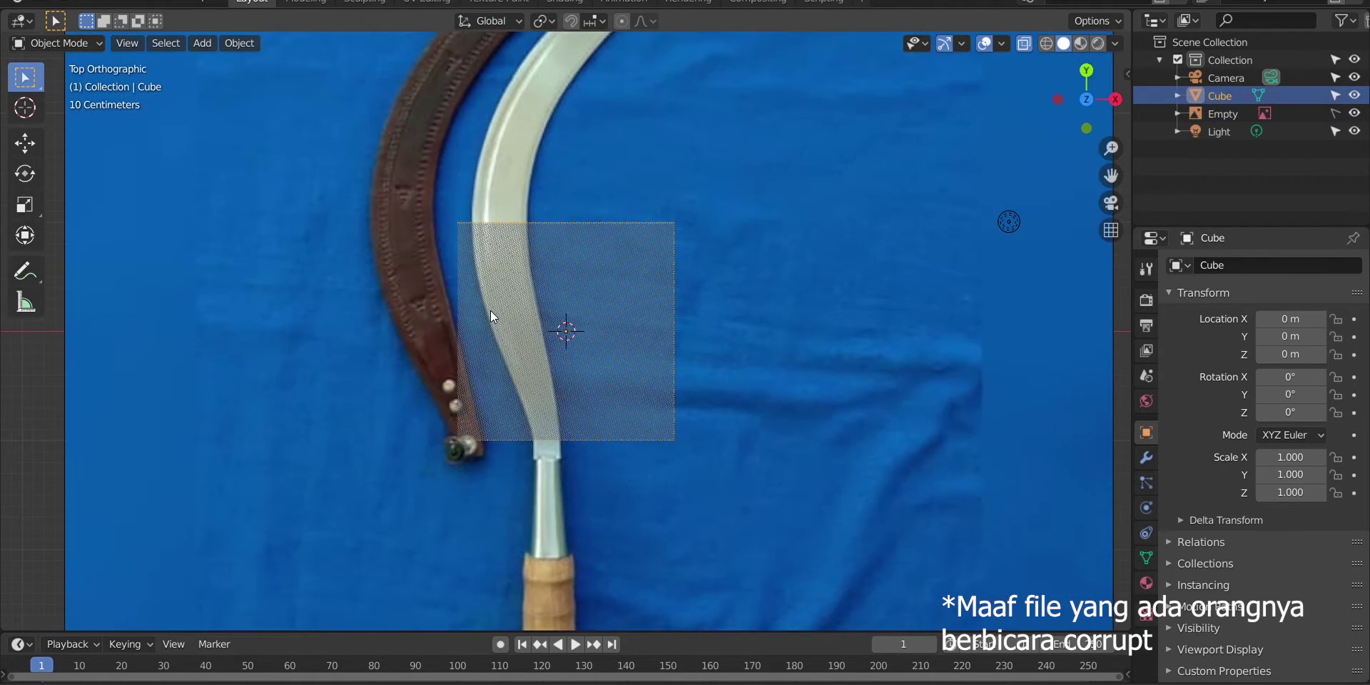
drag(414, 392, 502, 498)
click(400, 384)
click(520, 316)
scroll(743, 335, down, 1)
shift+middle_drag(723, 530, 757, 368)
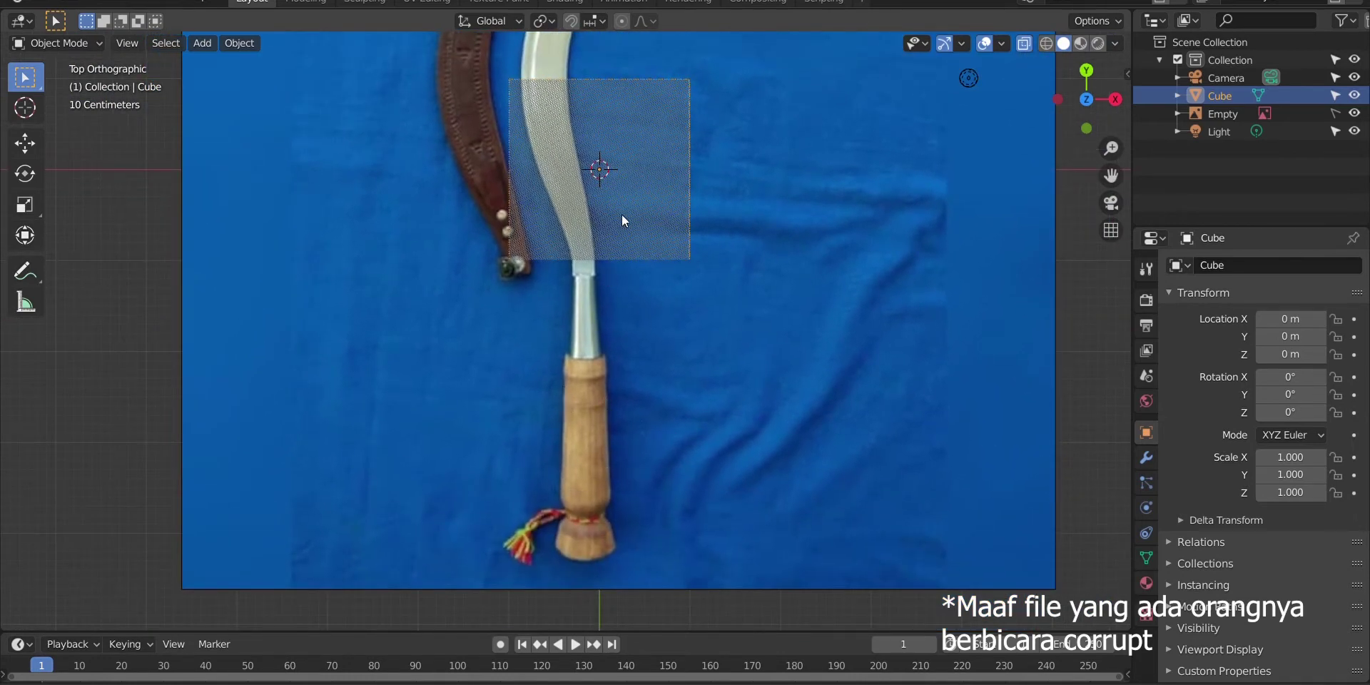
key(g)
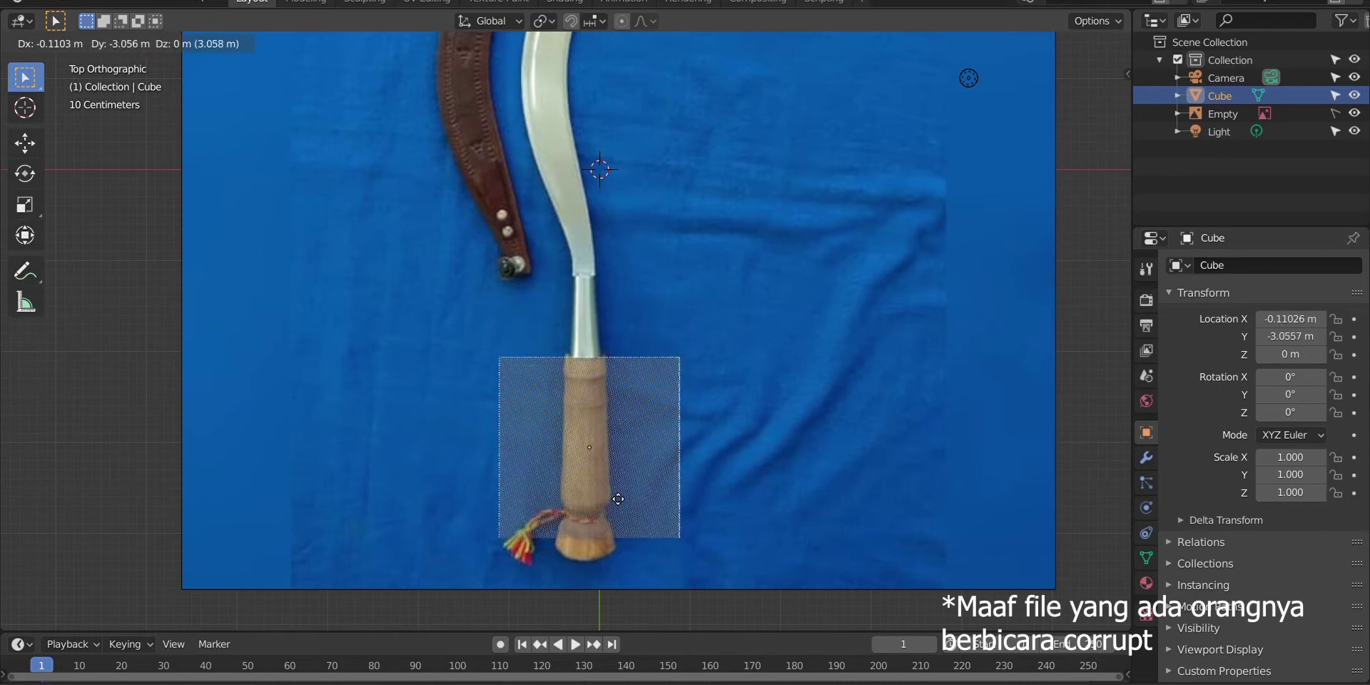
click(618, 499)
click(704, 396)
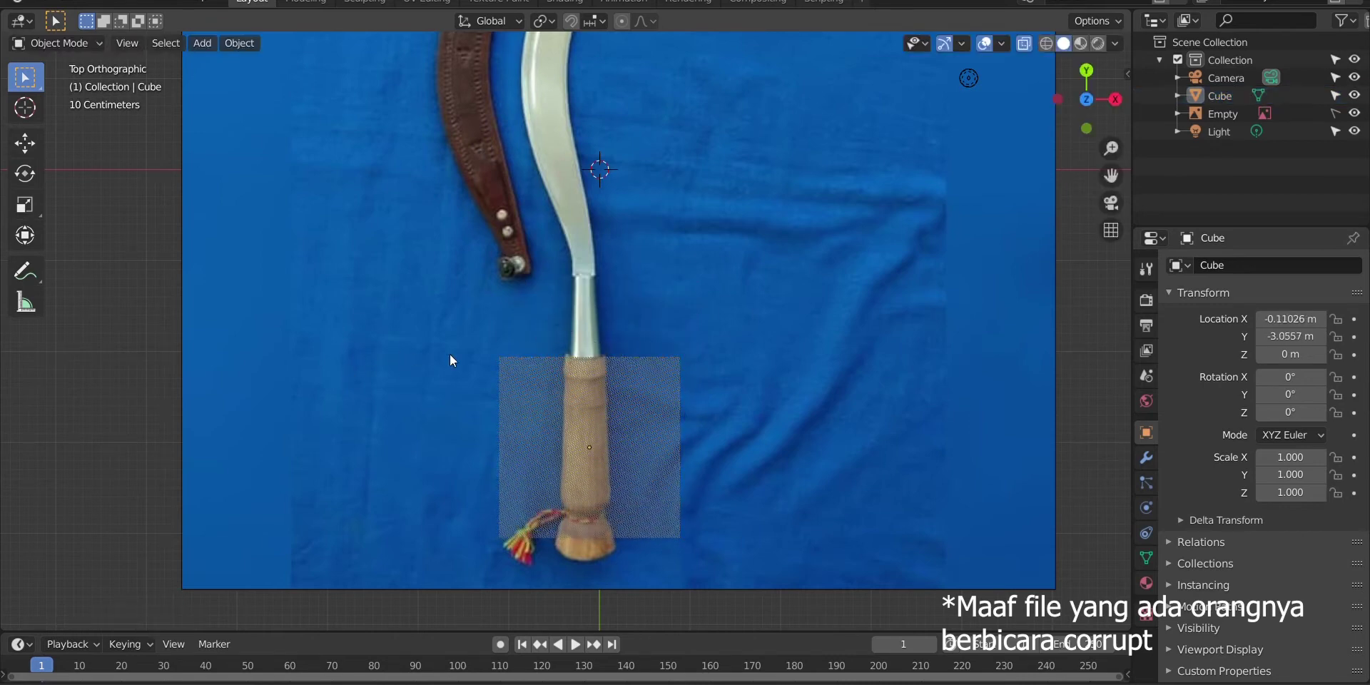
In Edit Mode, move the cube's two upper corners inward onto the top corners of the wooden handle
click(591, 413)
key(Tab)
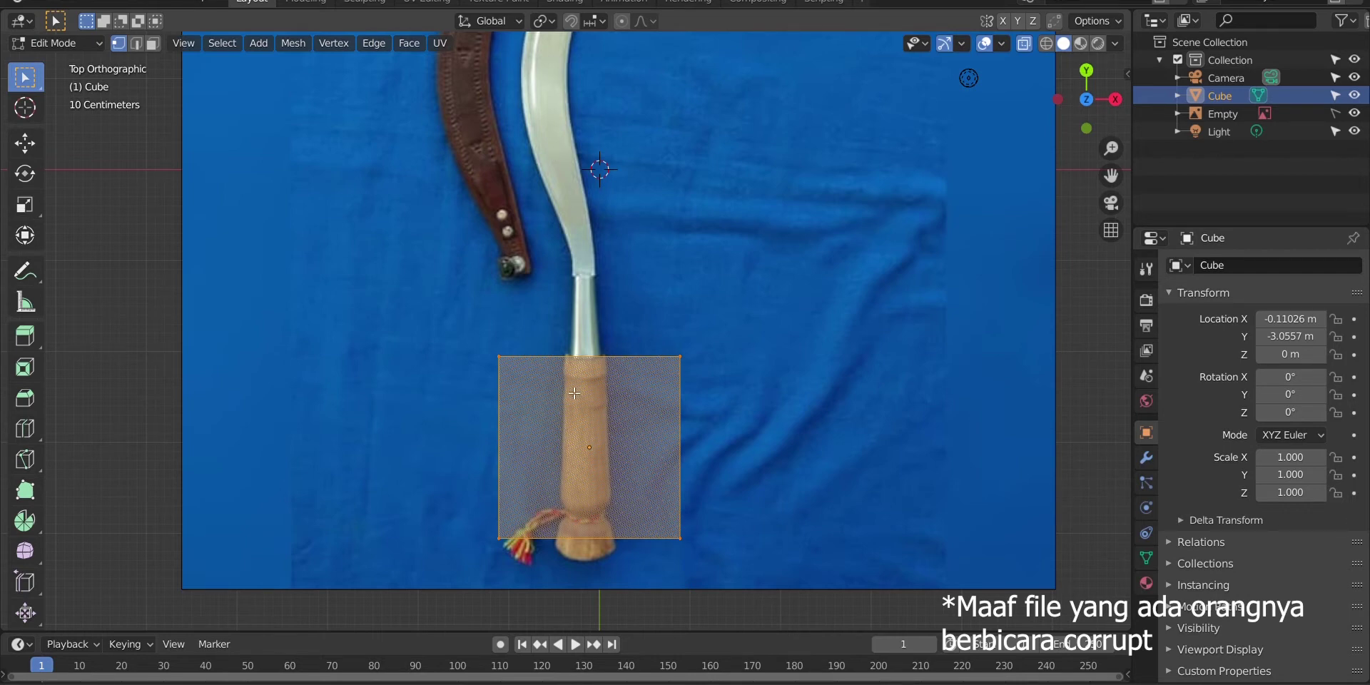
drag(474, 346, 534, 402)
key(g)
click(601, 402)
drag(639, 341, 704, 408)
key(g)
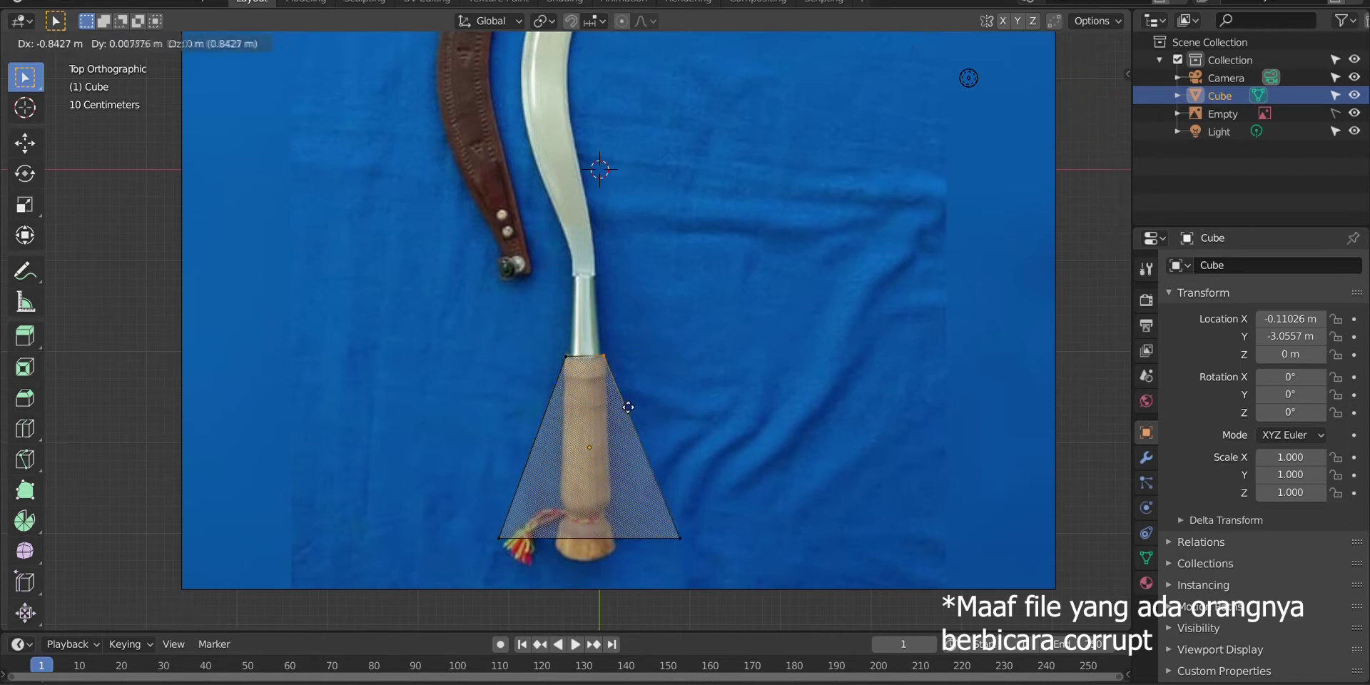
click(628, 407)
Move the cube's two lower corners inward to match the handle's sides just above the coloured cord
drag(474, 511, 527, 563)
key(g)
click(589, 528)
drag(631, 504, 703, 563)
key(g)
click(634, 528)
Extrude the lower end of the handle mesh a short way down to the coloured cord
drag(548, 481, 651, 537)
click(573, 514)
key(e)
click(659, 561)
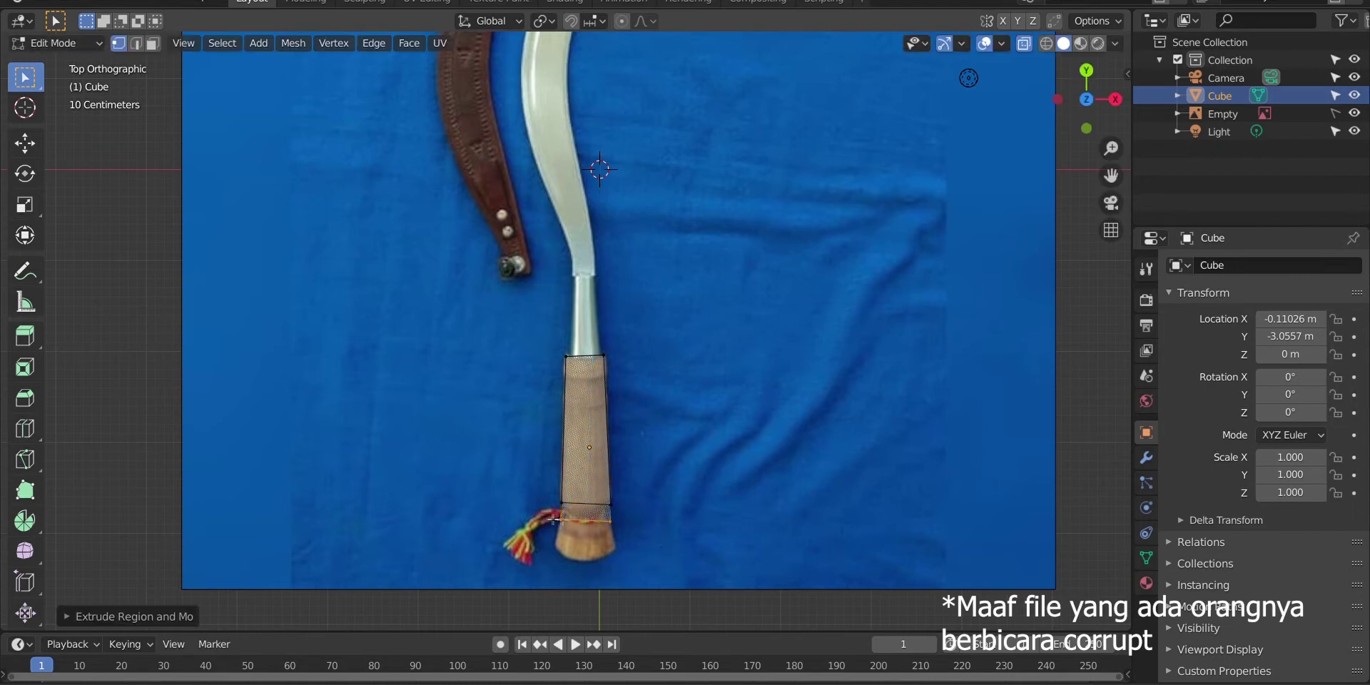
Add loop cuts to the lower handle and move its vertices to follow the narrowed neck and flared butt end
key(ctrl+r)
click(558, 539)
click(561, 550)
key(g)
click(564, 556)
key(g)
click(577, 546)
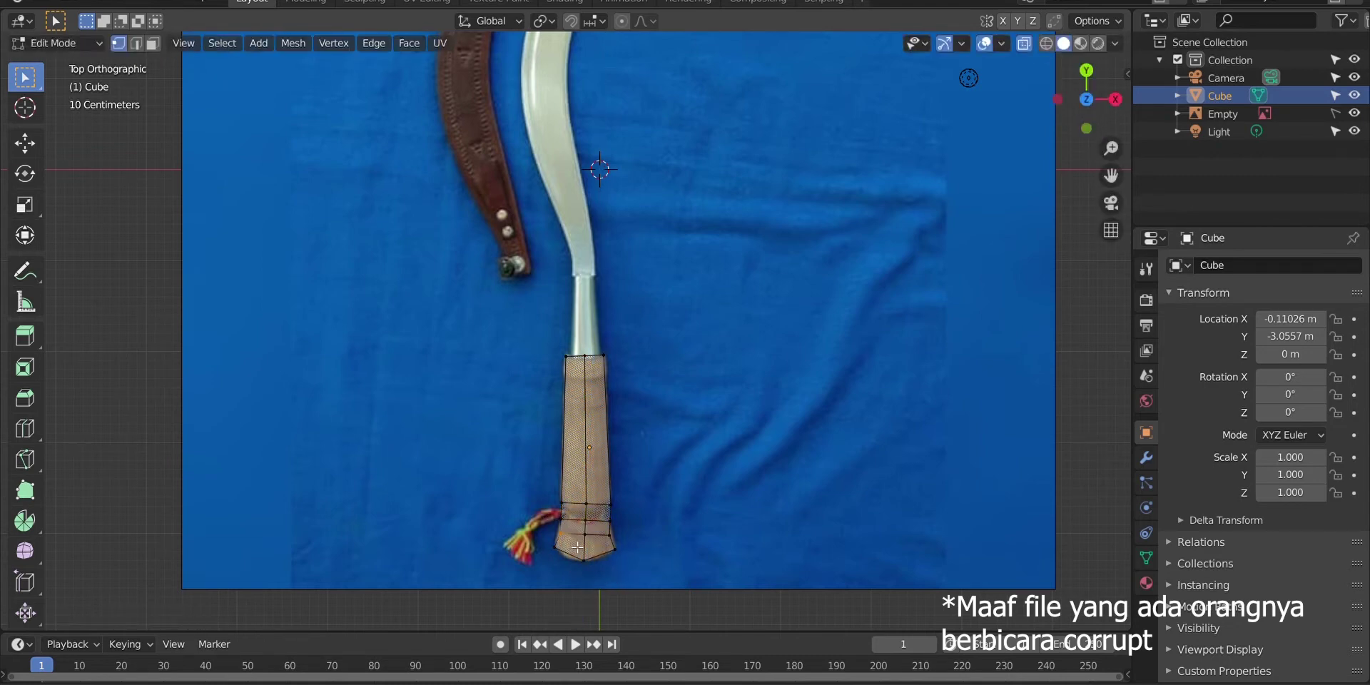
key(g)
click(618, 531)
key(g)
click(618, 531)
Add loop cuts near the handle's upper end and move the vertices to follow the collar in the photo
key(ctrl+r)
click(558, 371)
click(560, 370)
key(g)
click(611, 378)
key(g)
click(617, 382)
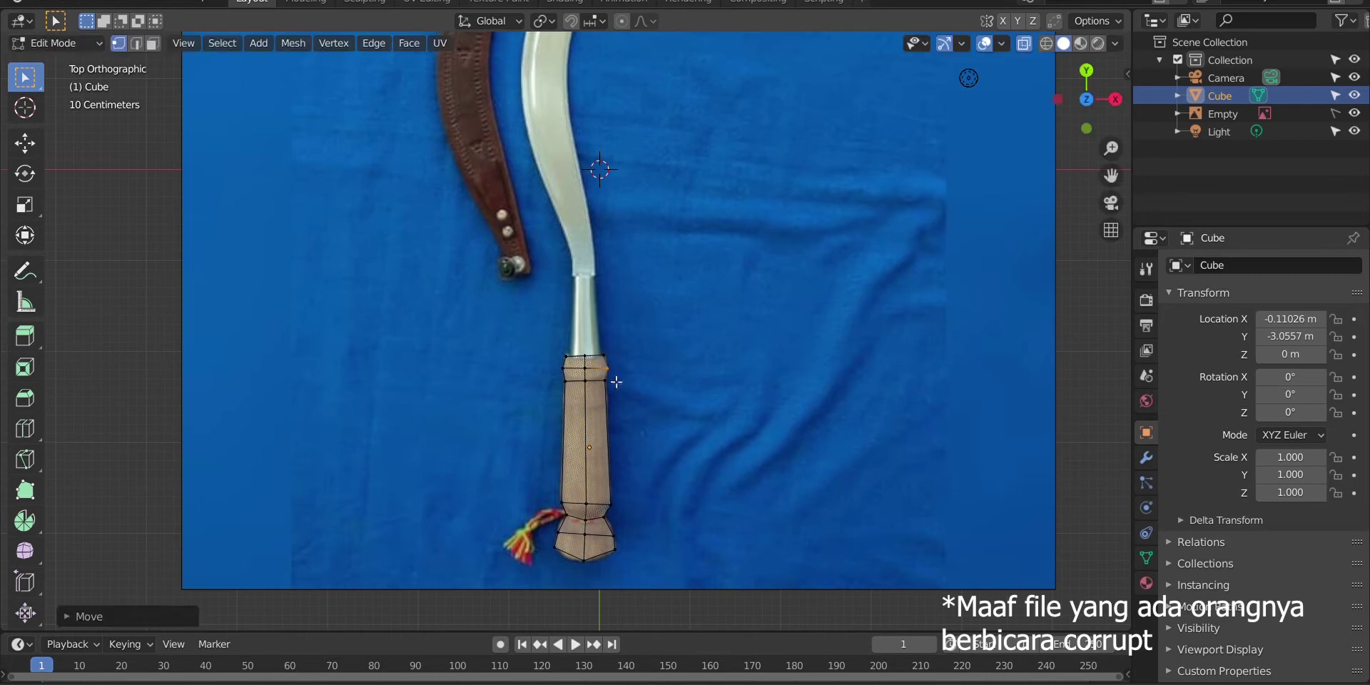
click(659, 429)
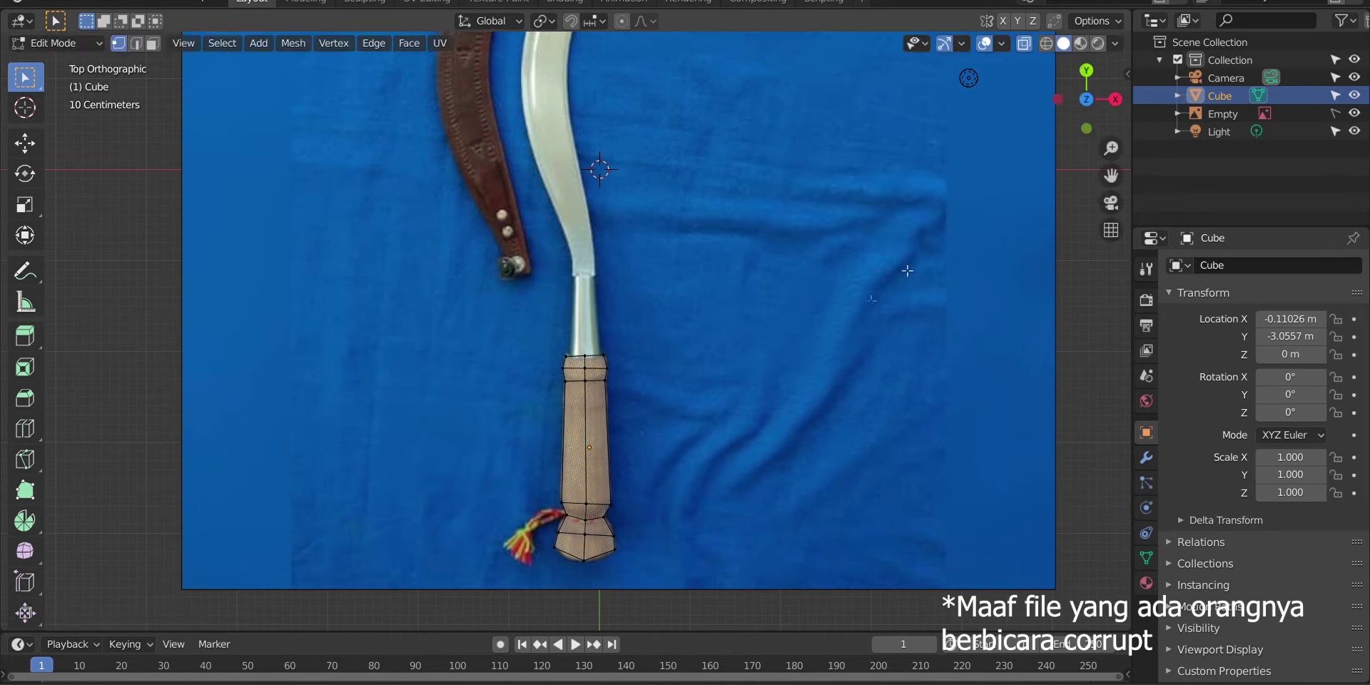
Scale the whole handle mesh down along Z to the handle's thickness and return to Object Mode
drag(1086, 100, 1093, 66)
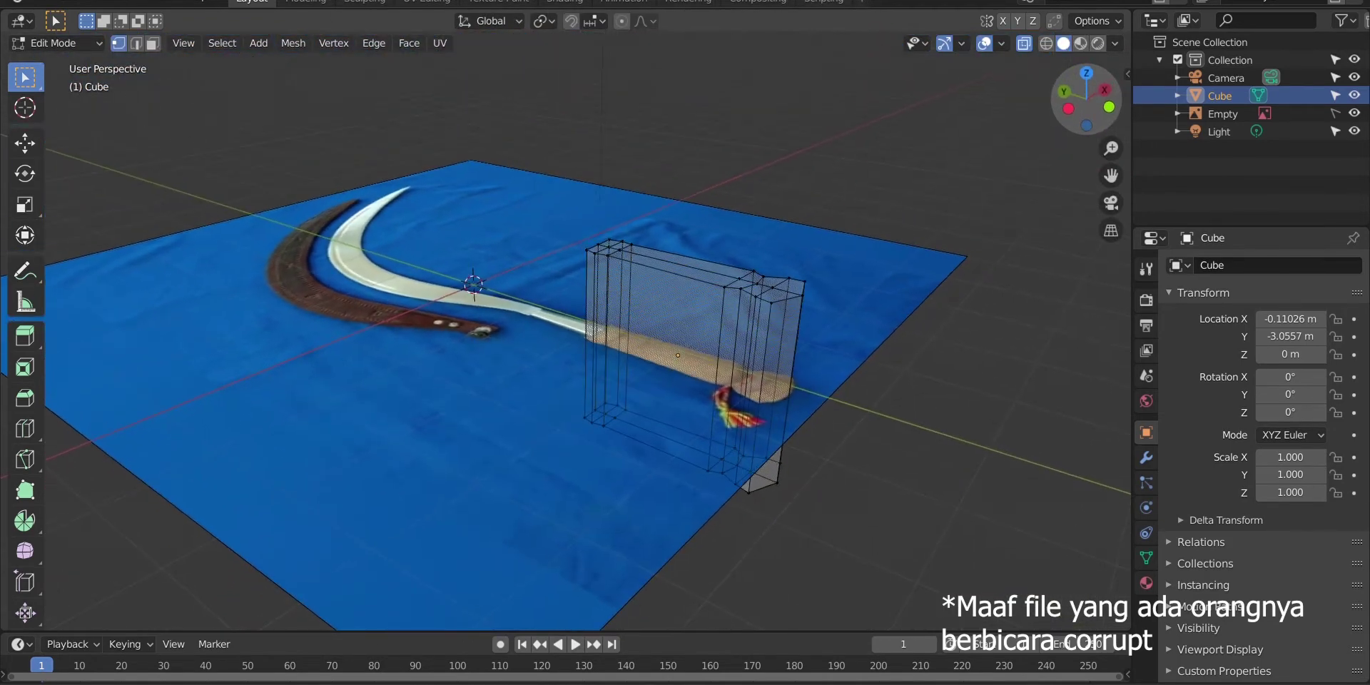
click(24, 203)
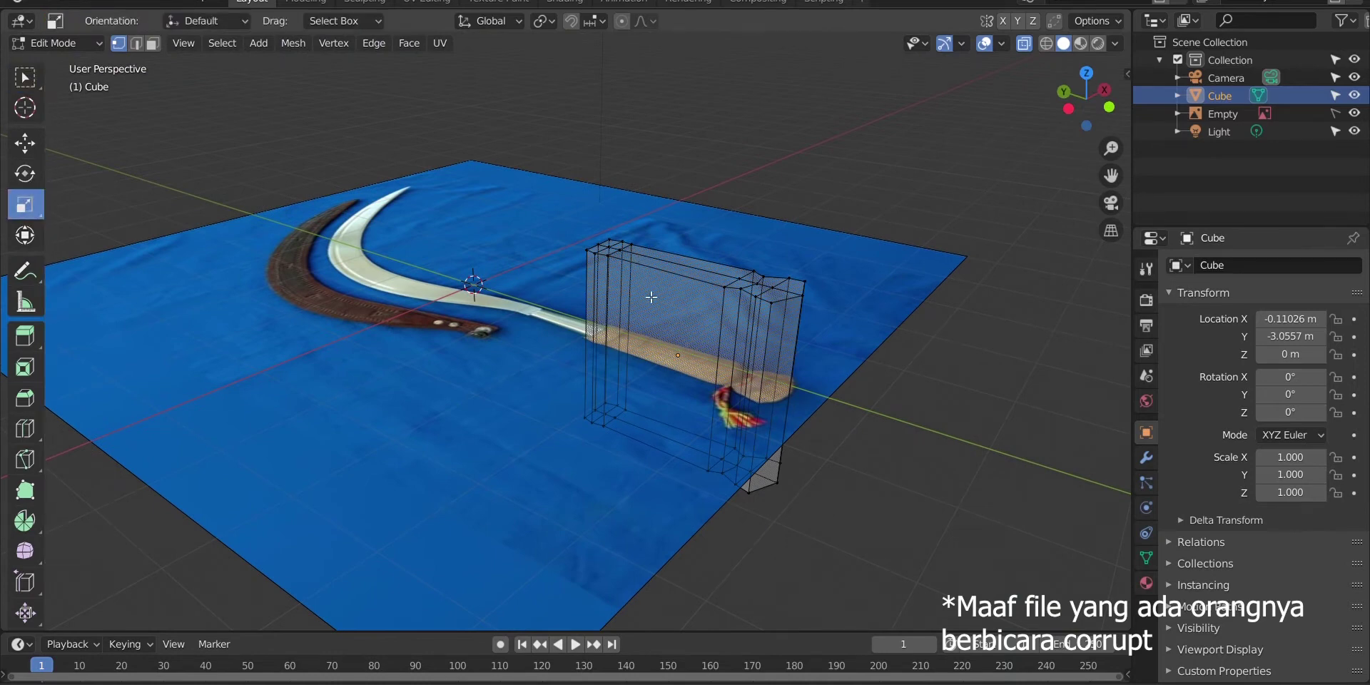
key(a)
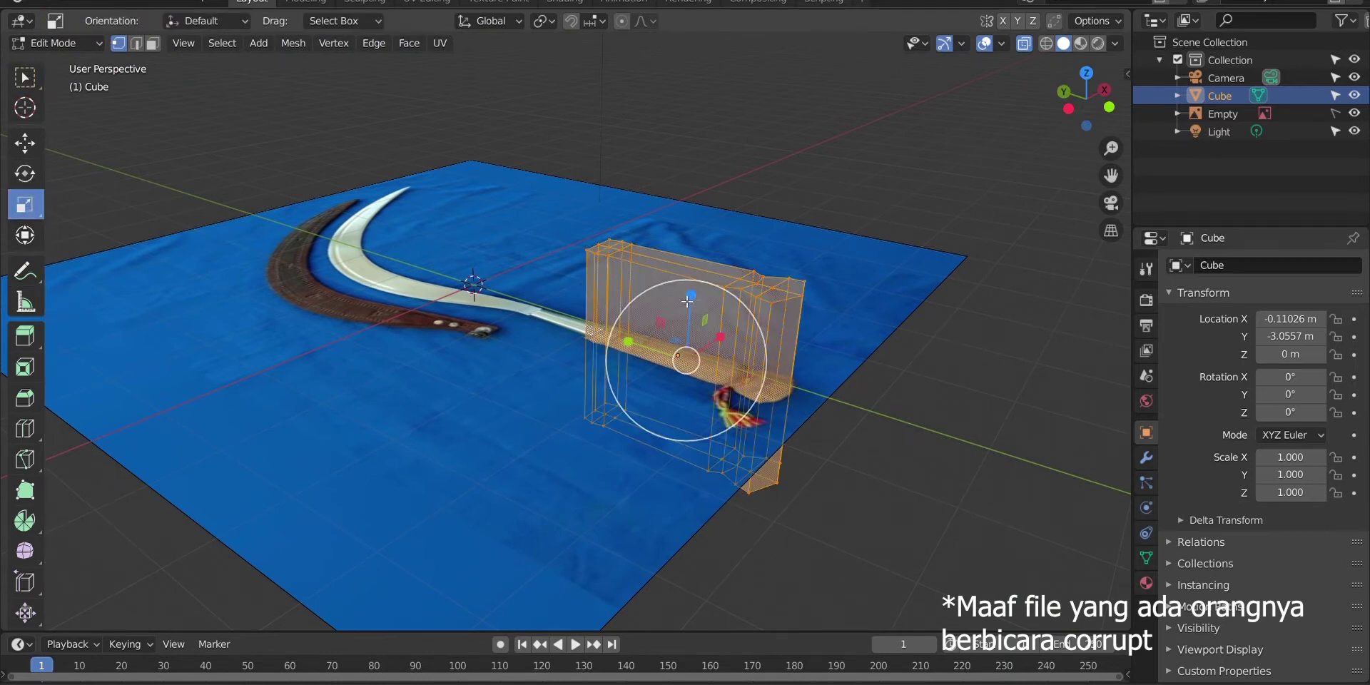
drag(694, 299, 689, 354)
key(Tab)
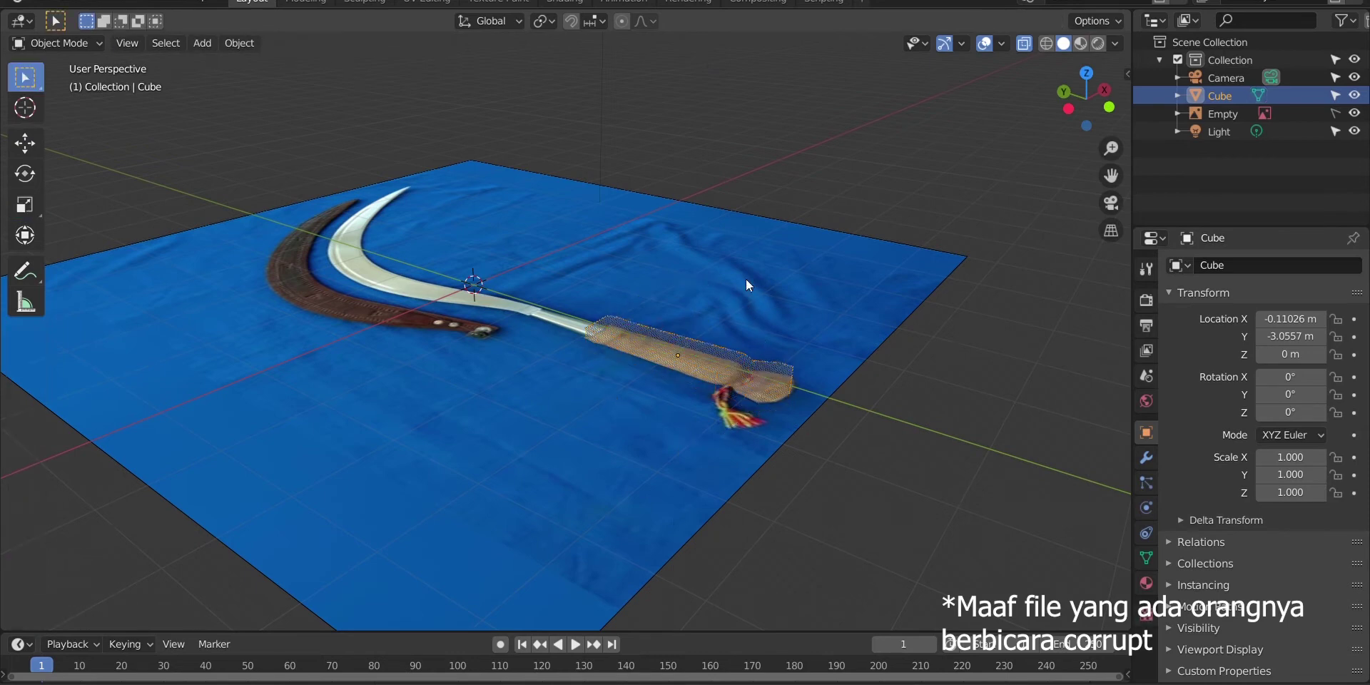
Add a Subdivision Surface modifier to the handle and set its viewport subdivisions to 4
drag(1084, 107, 1194, 208)
click(1146, 457)
click(1246, 266)
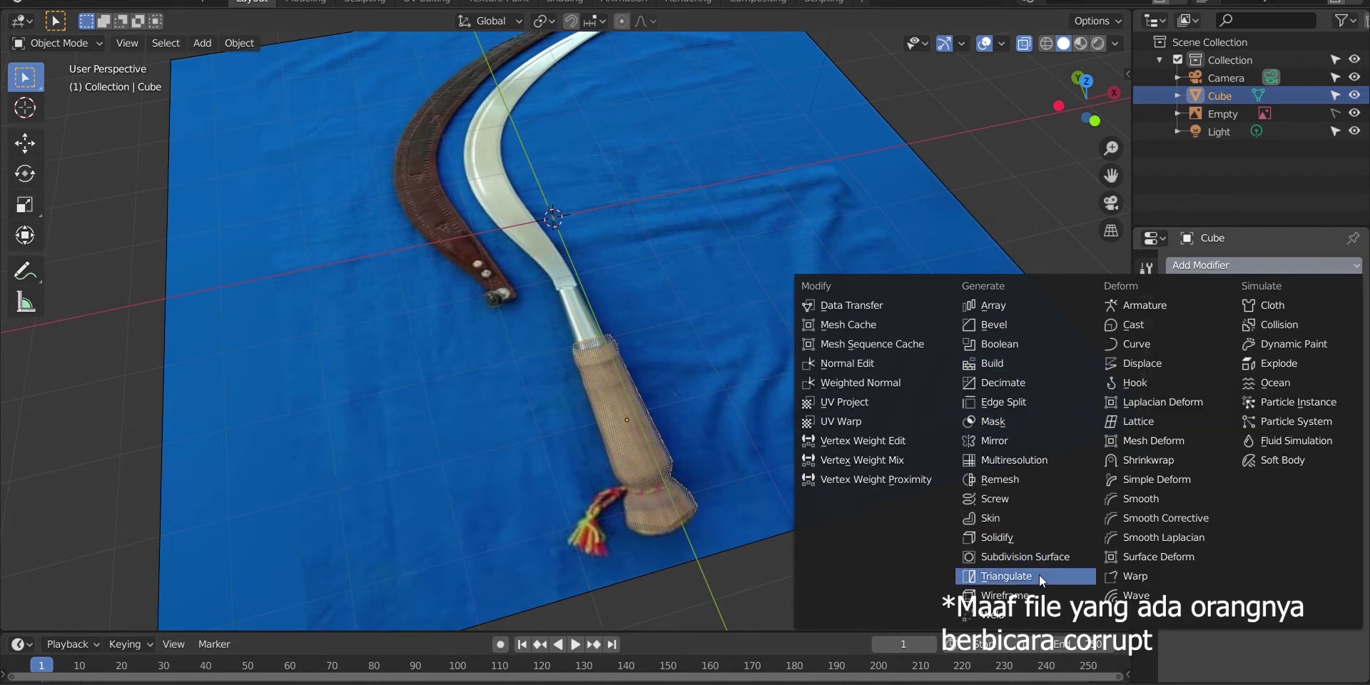
click(1032, 557)
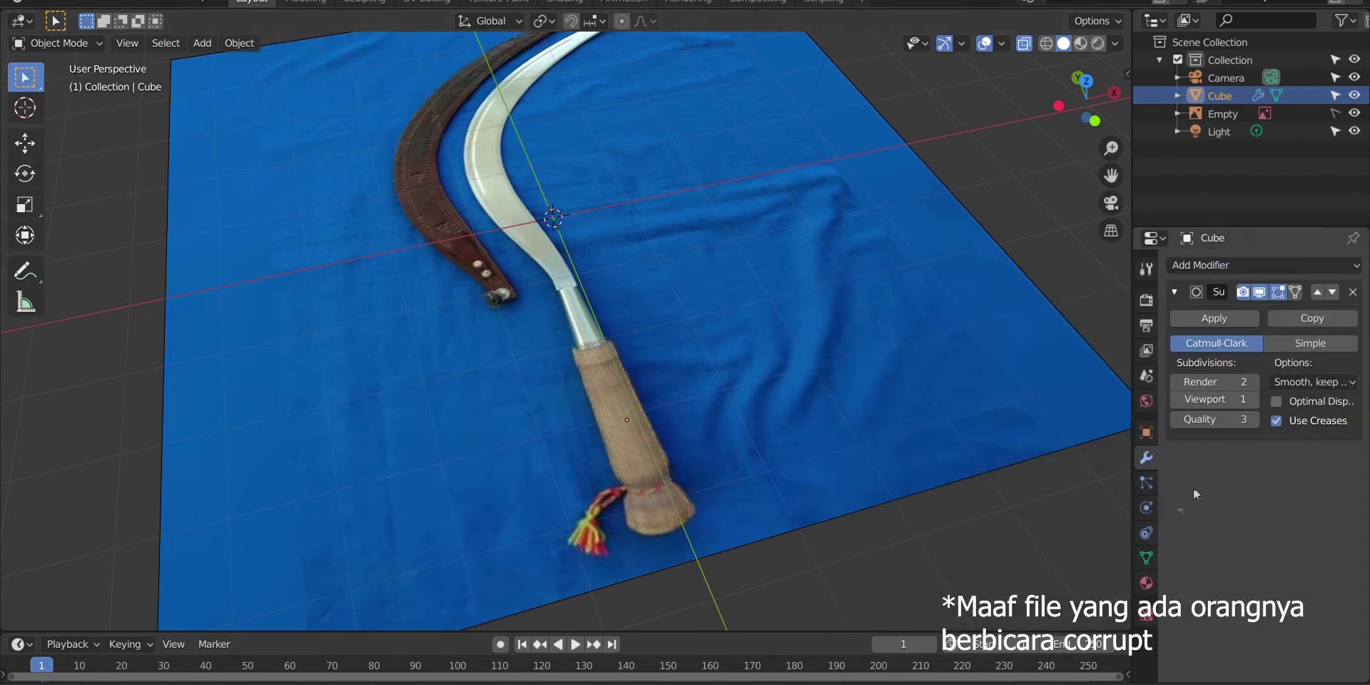
click(1248, 407)
text(4)
key(Return)
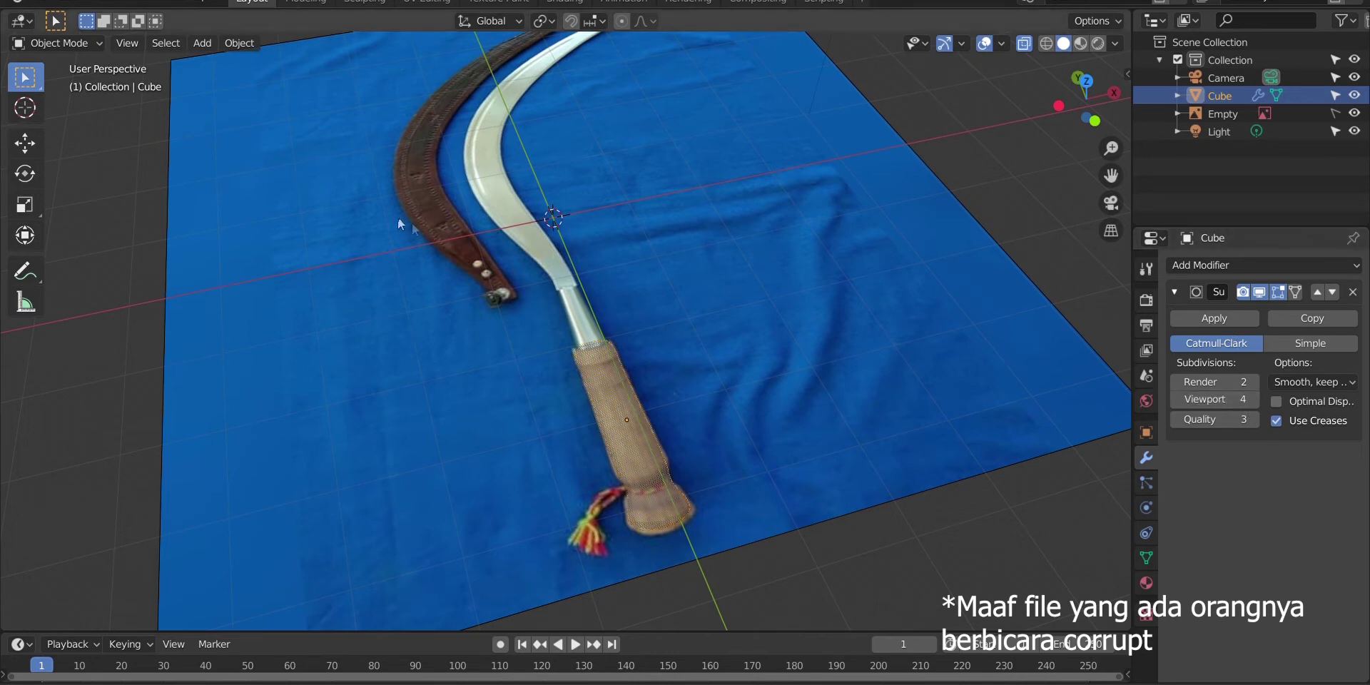
Inspect the smoothed handle with X-ray off and the reference image hidden, and restore the image and X-ray
click(1023, 44)
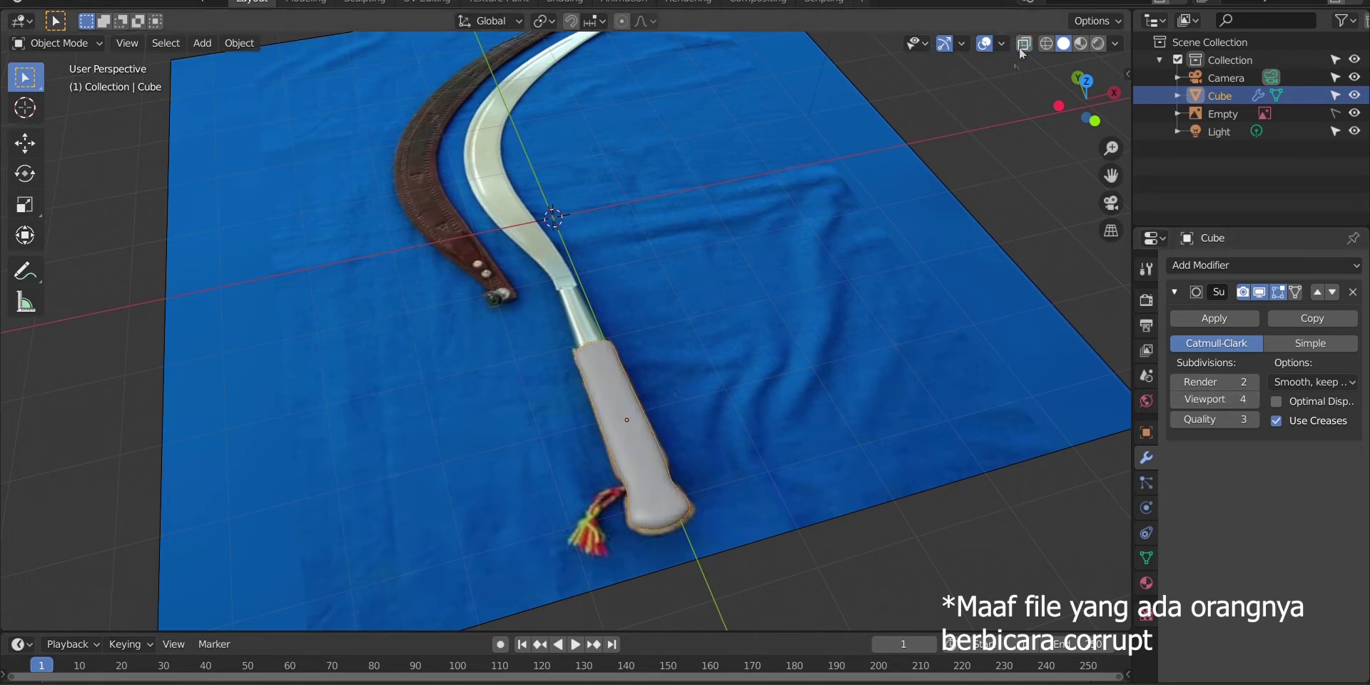
drag(1087, 94, 1090, 65)
key(Tab)
key(Tab)
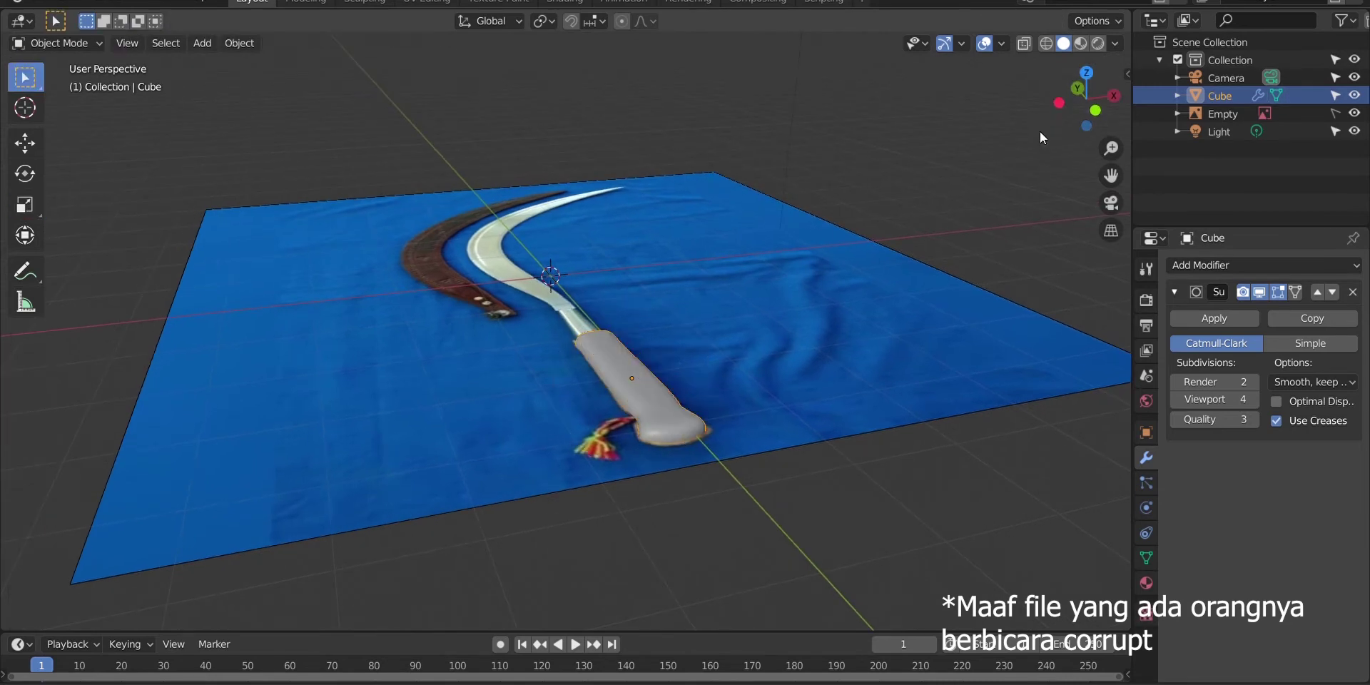
drag(1086, 100, 1088, 127)
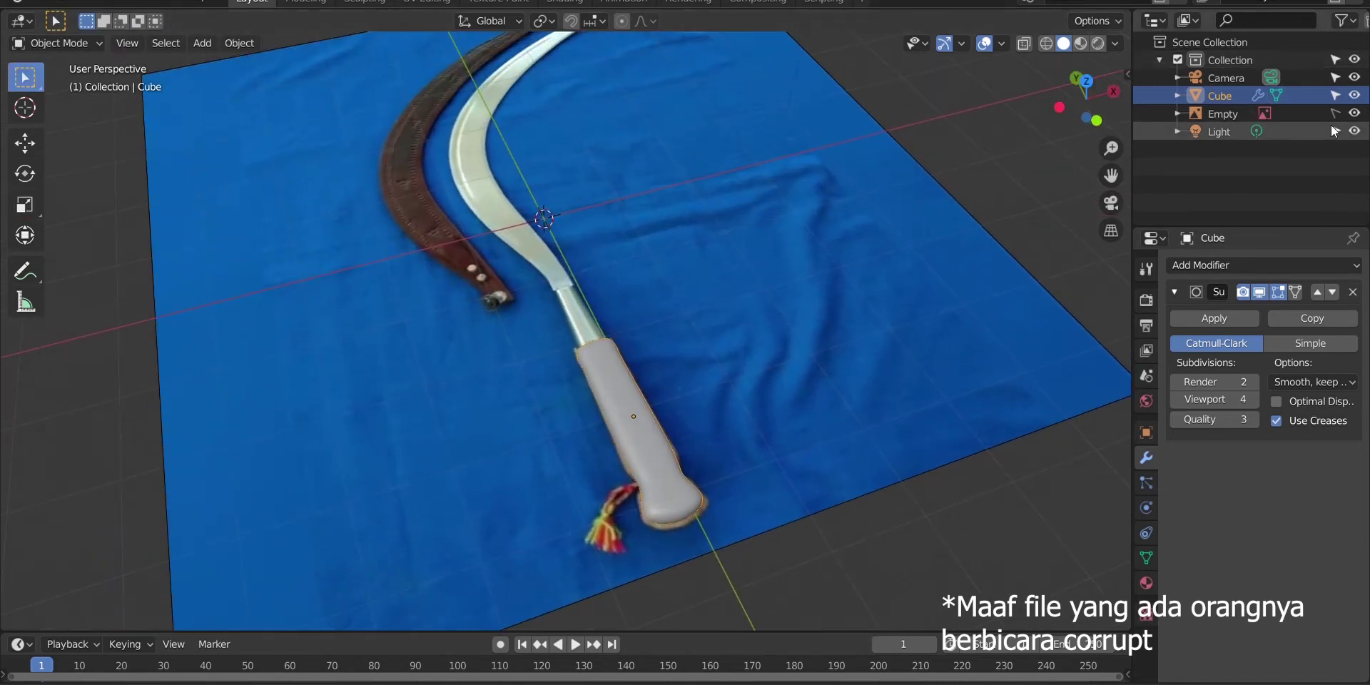
click(1353, 114)
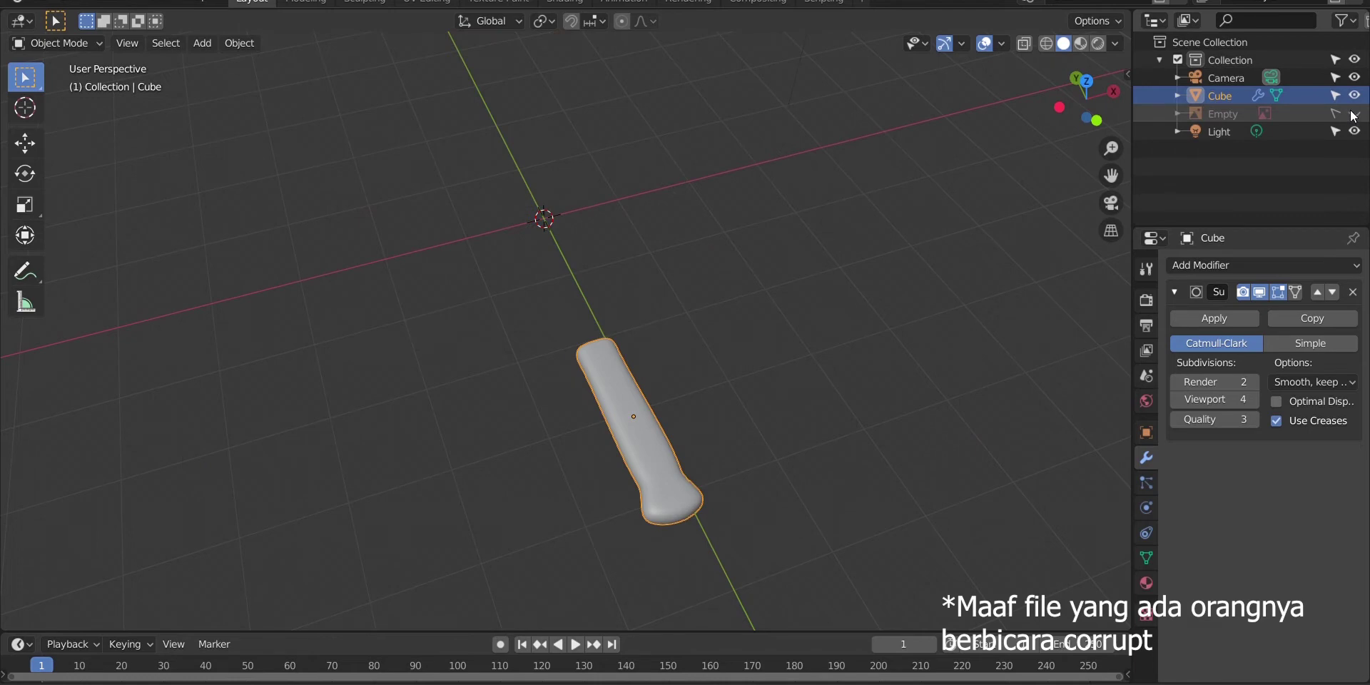
click(1353, 113)
click(1026, 45)
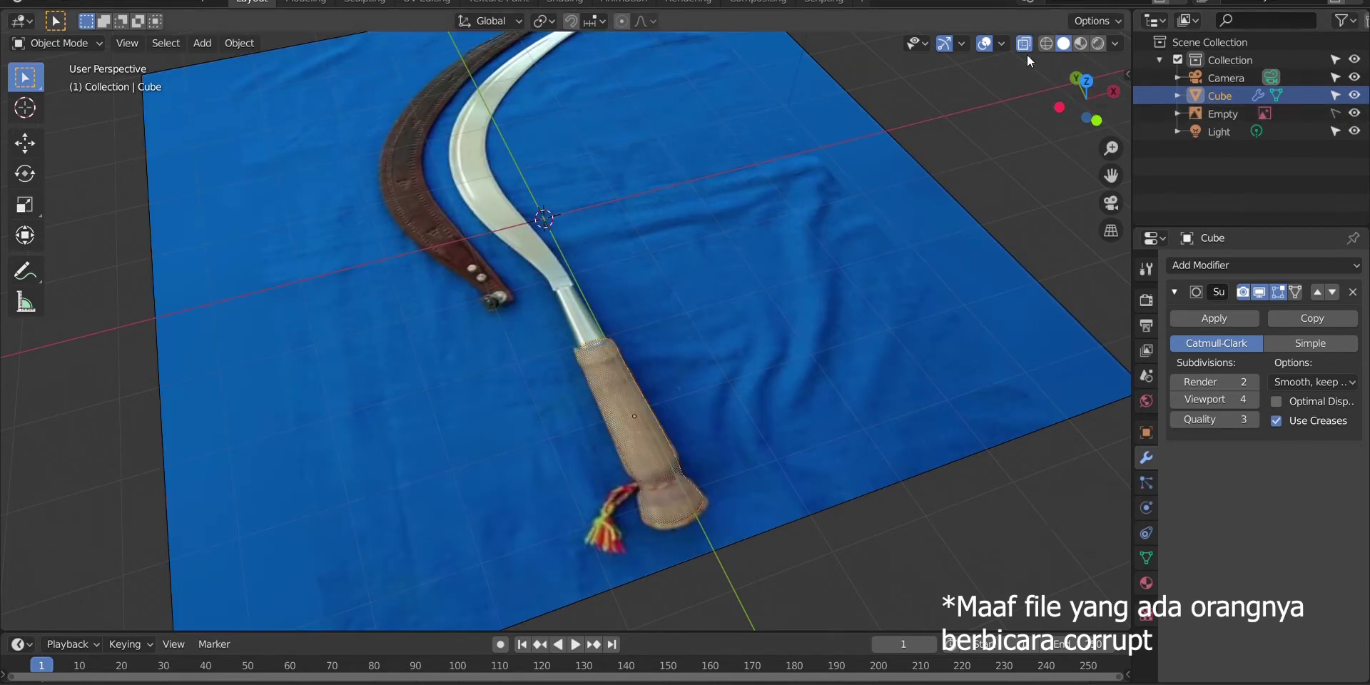
key(shift+a)
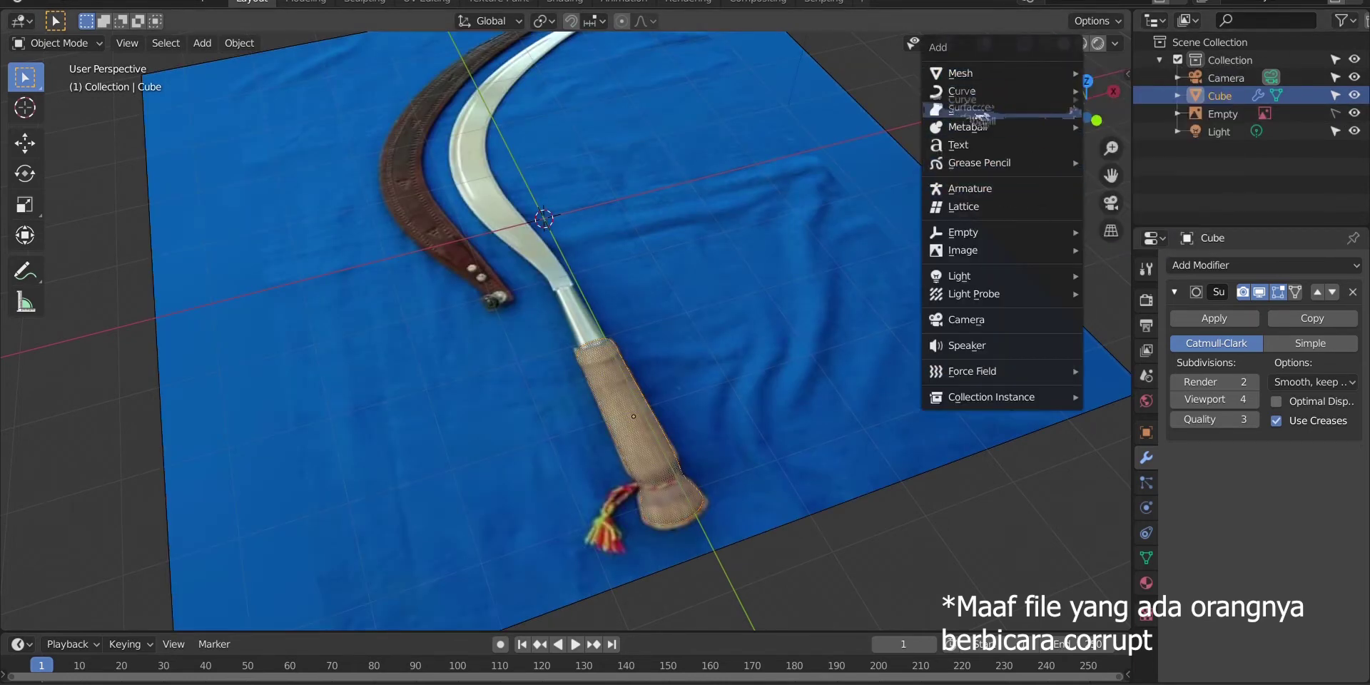
mouse_move(977, 82)
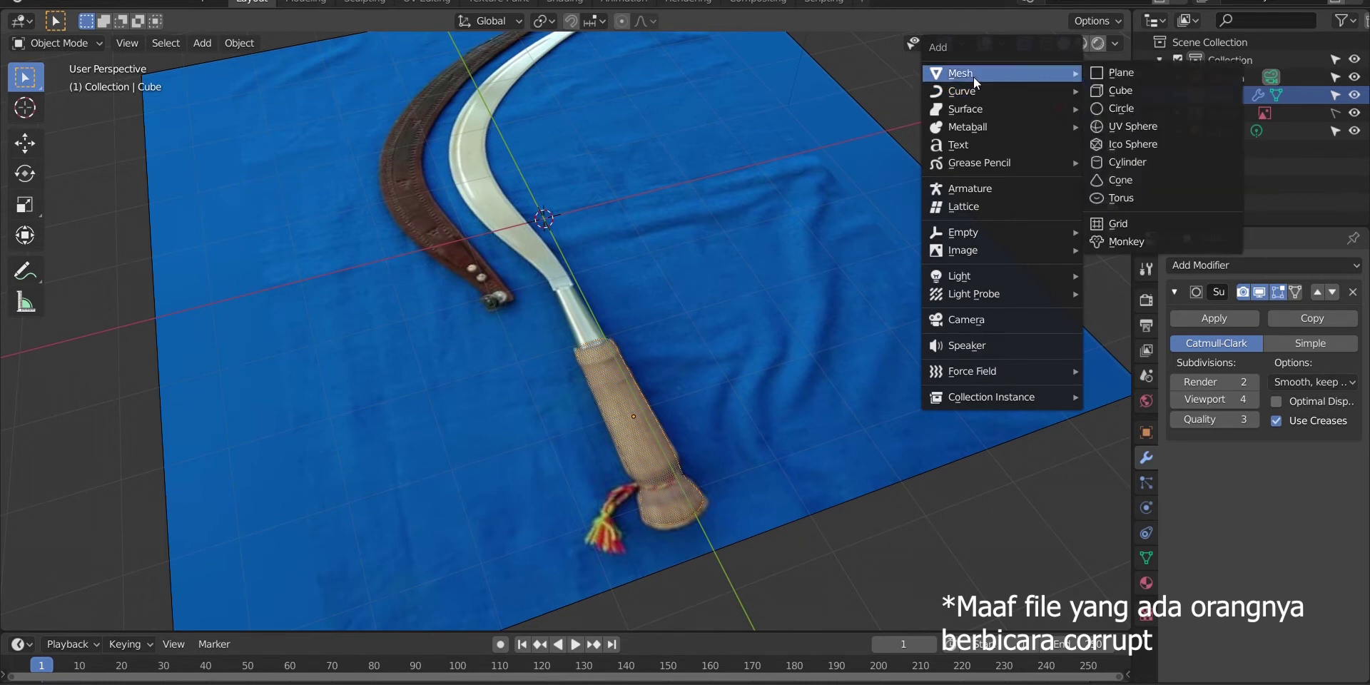
click(1114, 90)
key(ctrl+z)
Add a cylinder mesh to the scene for the sickle's metal collar and look at it from the top
key(shift+a)
mouse_move(482, 323)
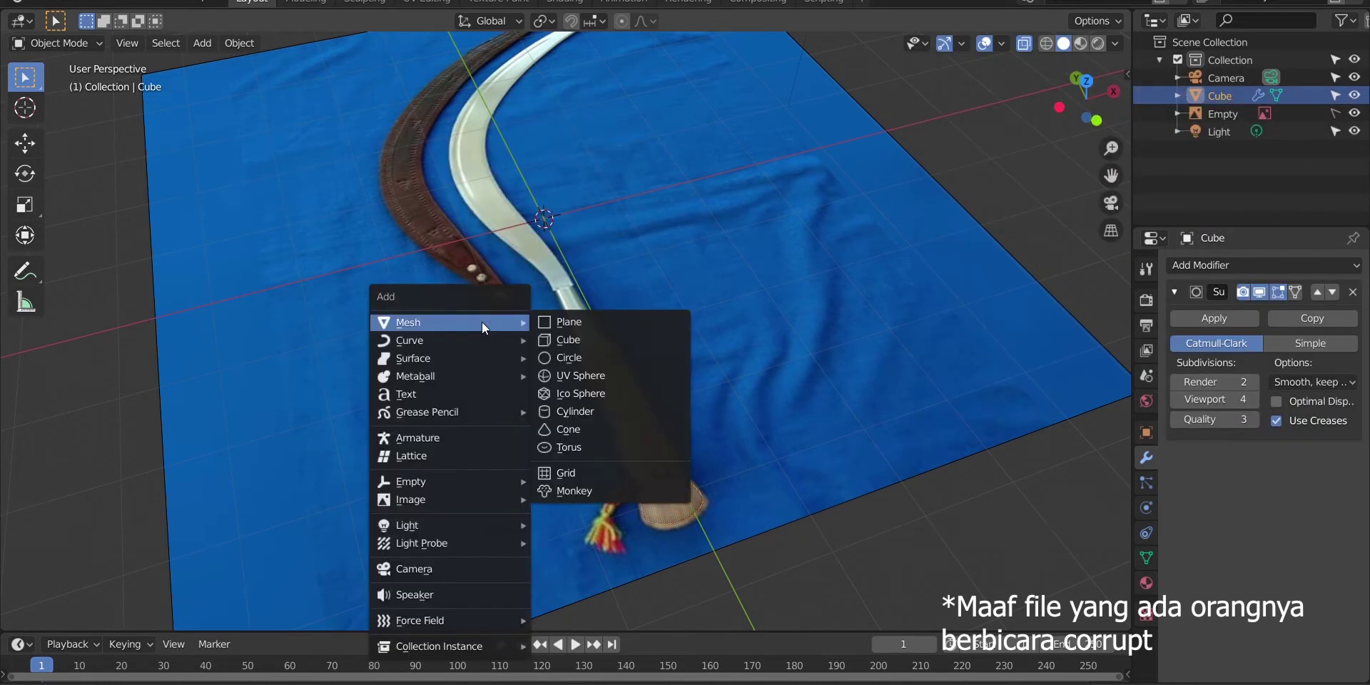
click(580, 411)
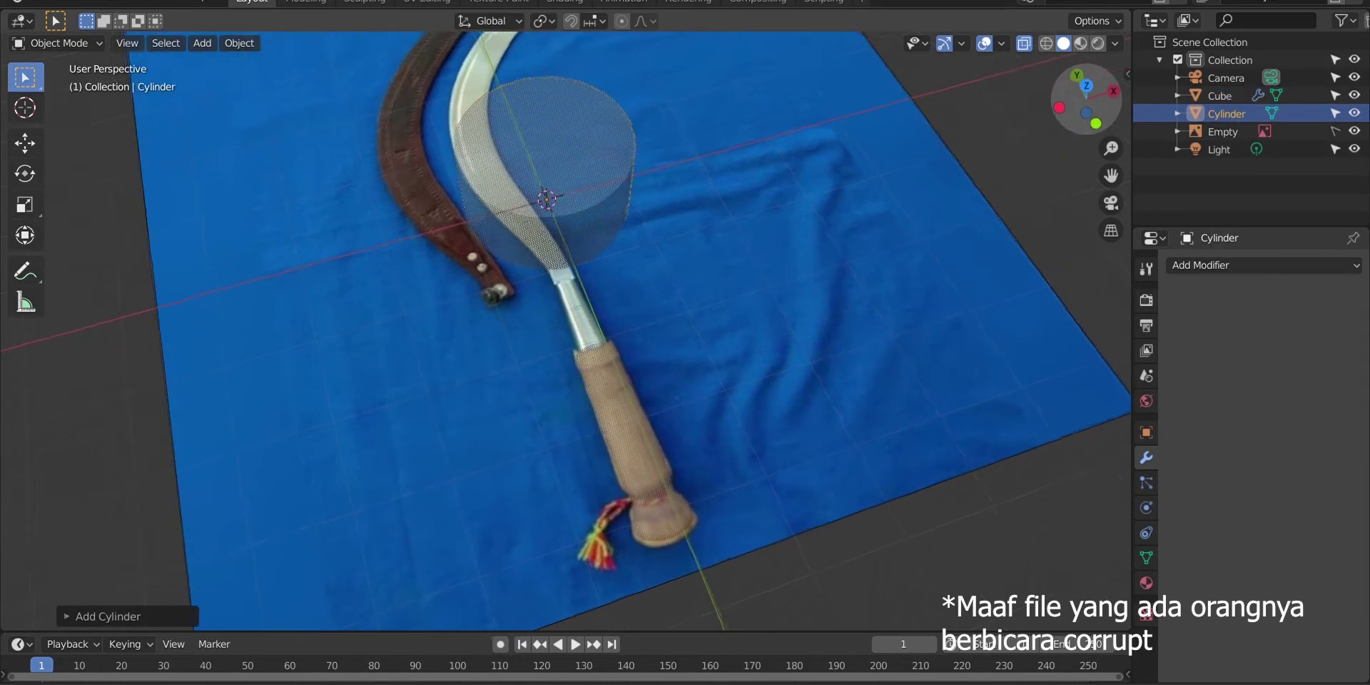
drag(1107, 95, 1092, 108)
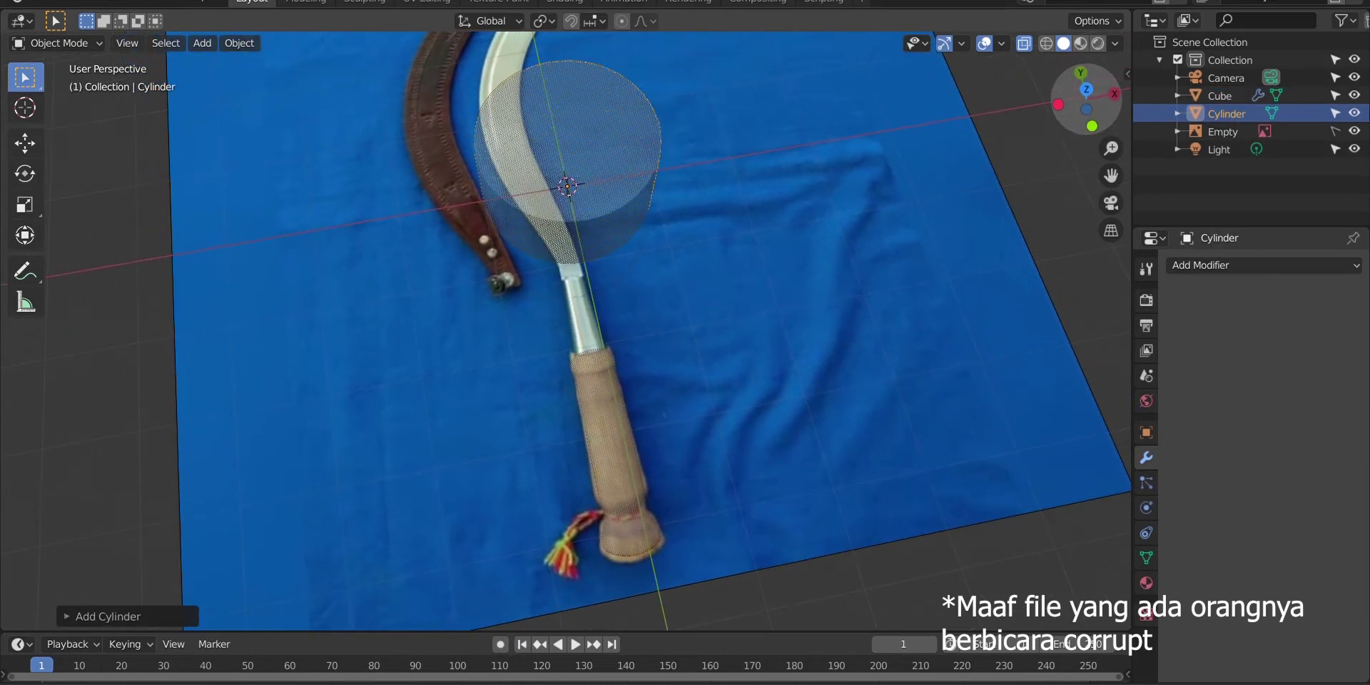
click(1088, 92)
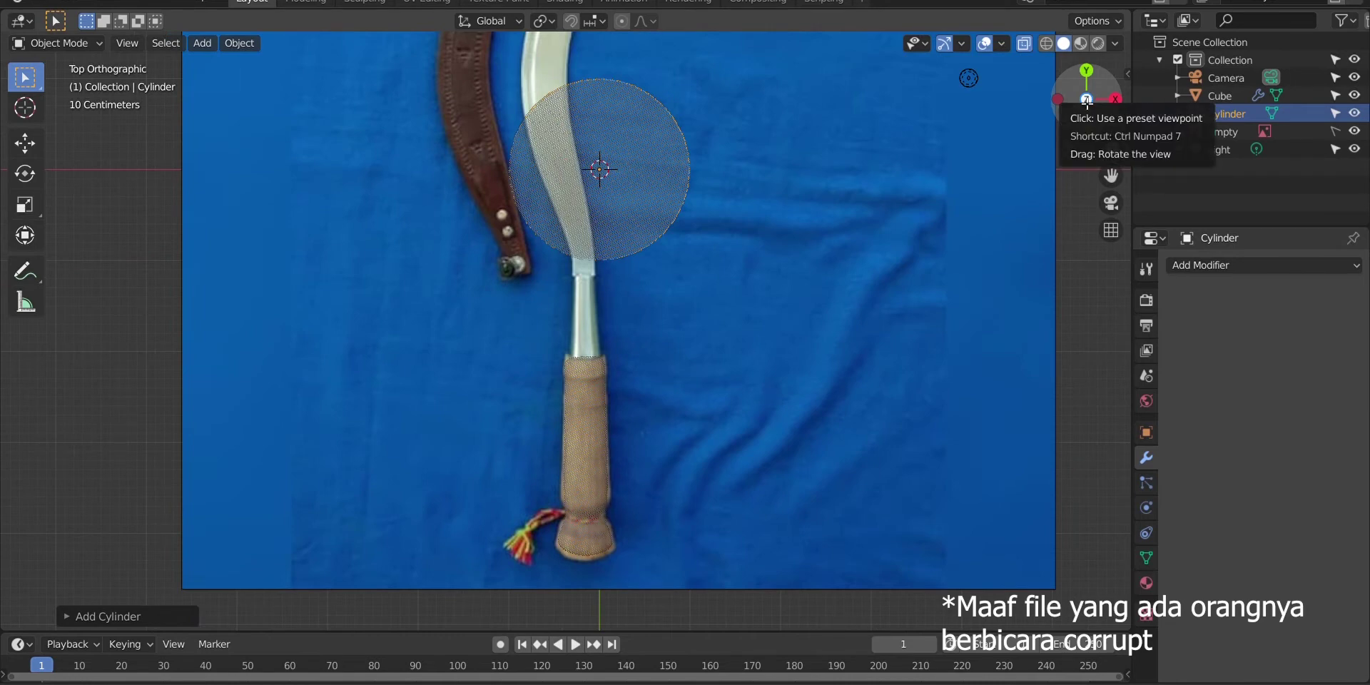
Rotate the cylinder 90 degrees about X and move it over the metal collar between the blade and handle
key(r)
text(x90)
key(Return)
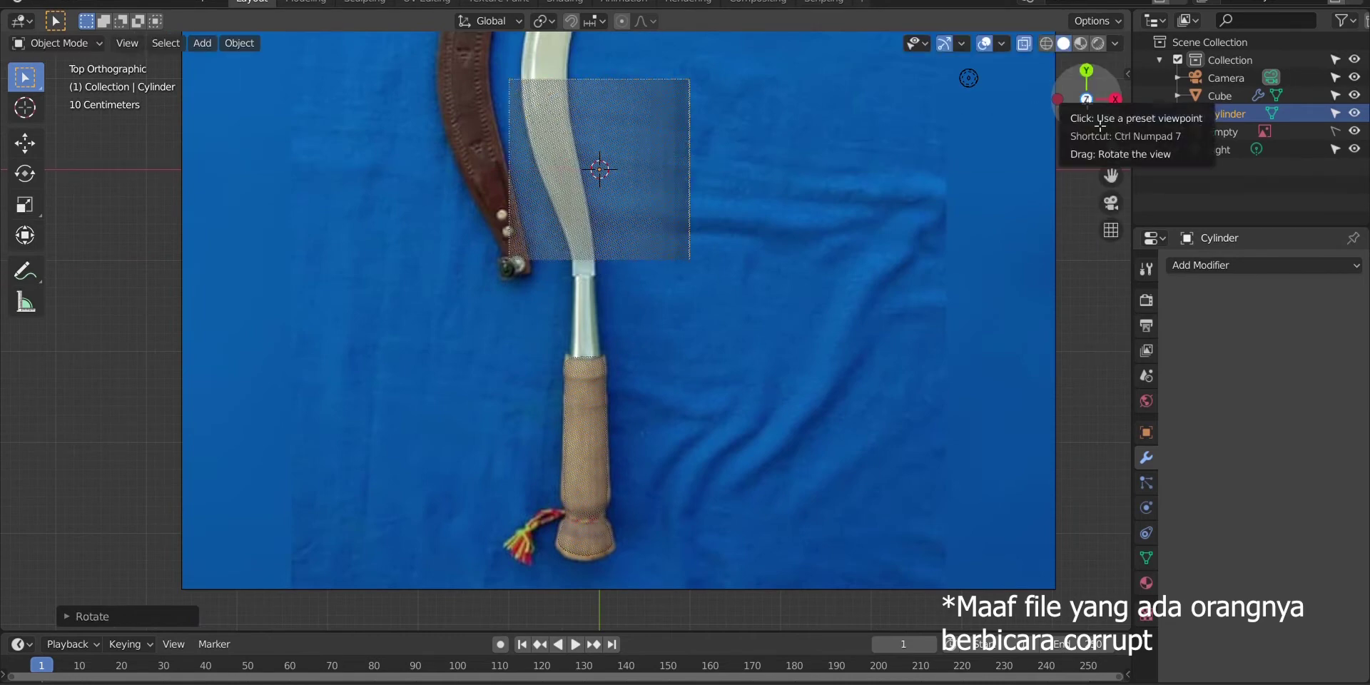
key(g)
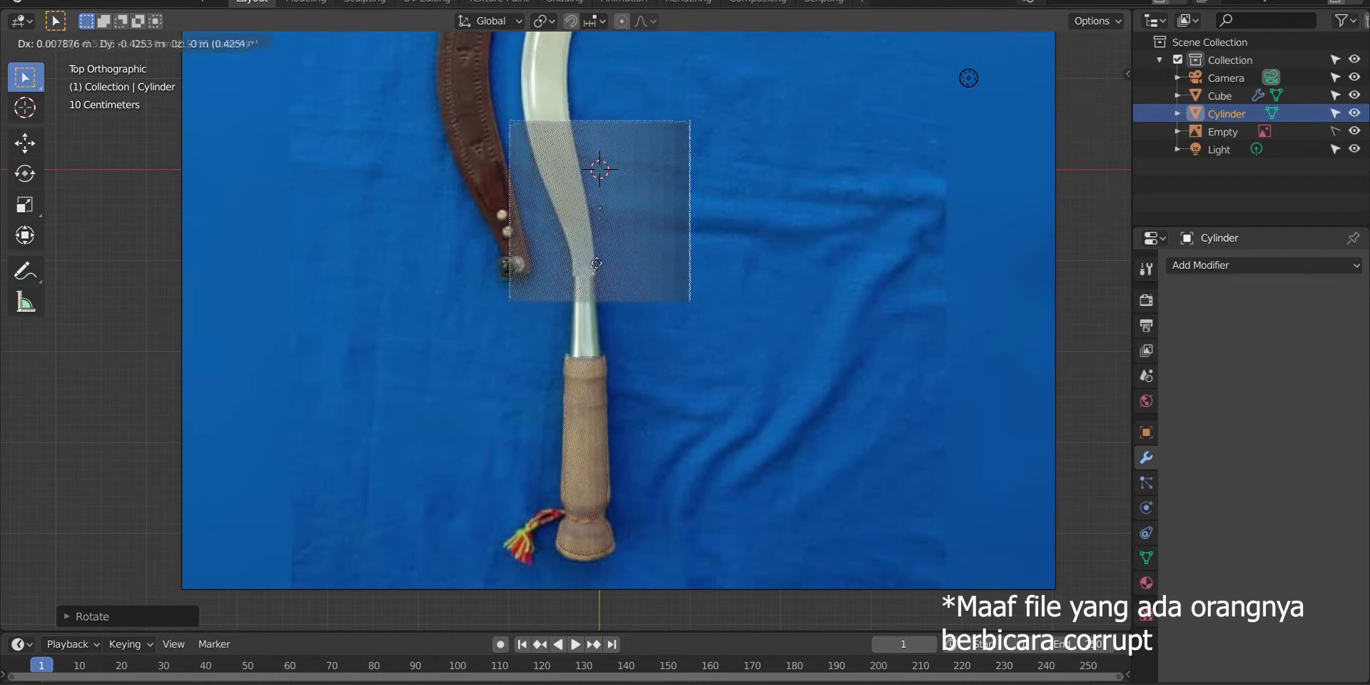
click(584, 304)
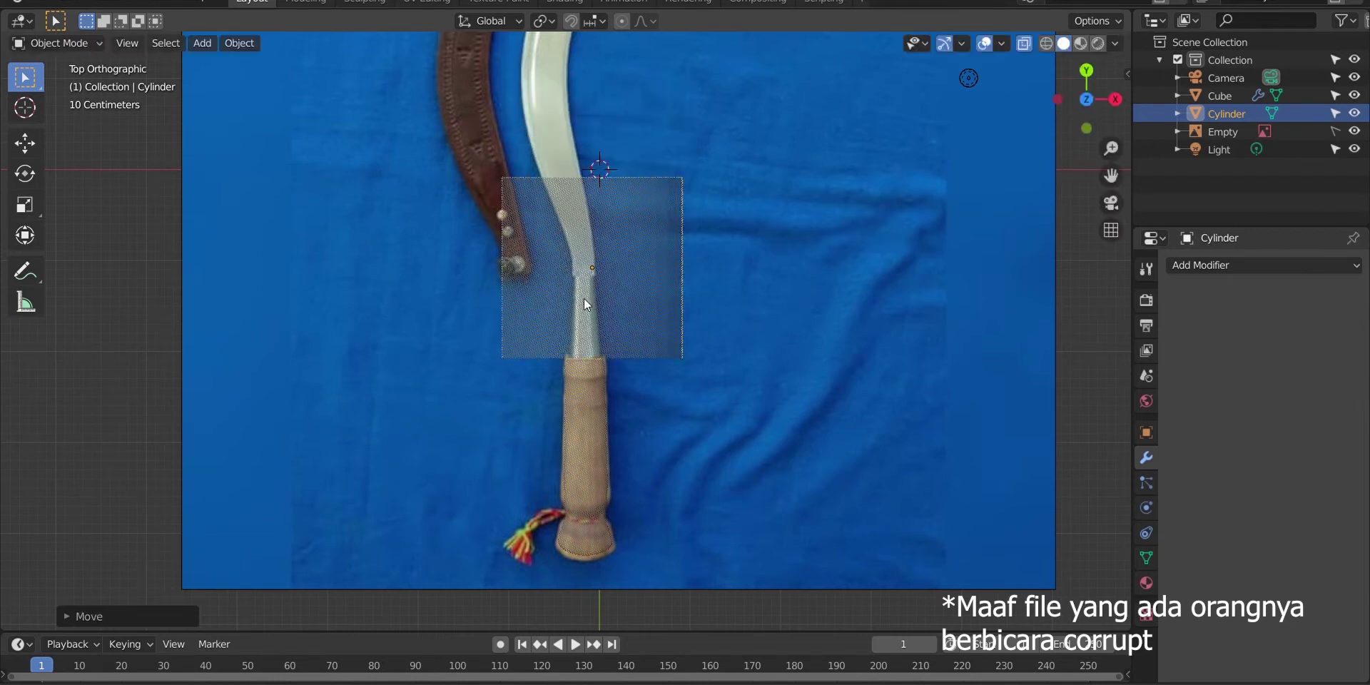
scroll(588, 306, up, 2)
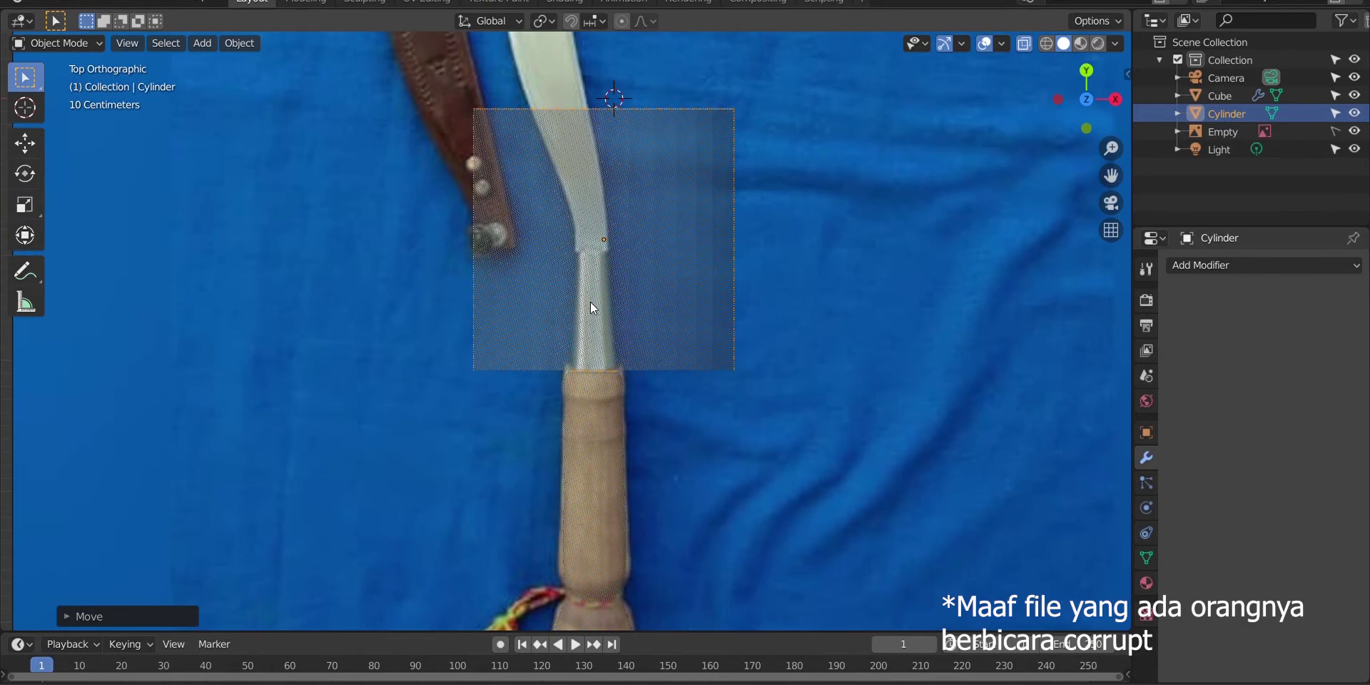
key(s)
click(640, 302)
key(ctrl+z)
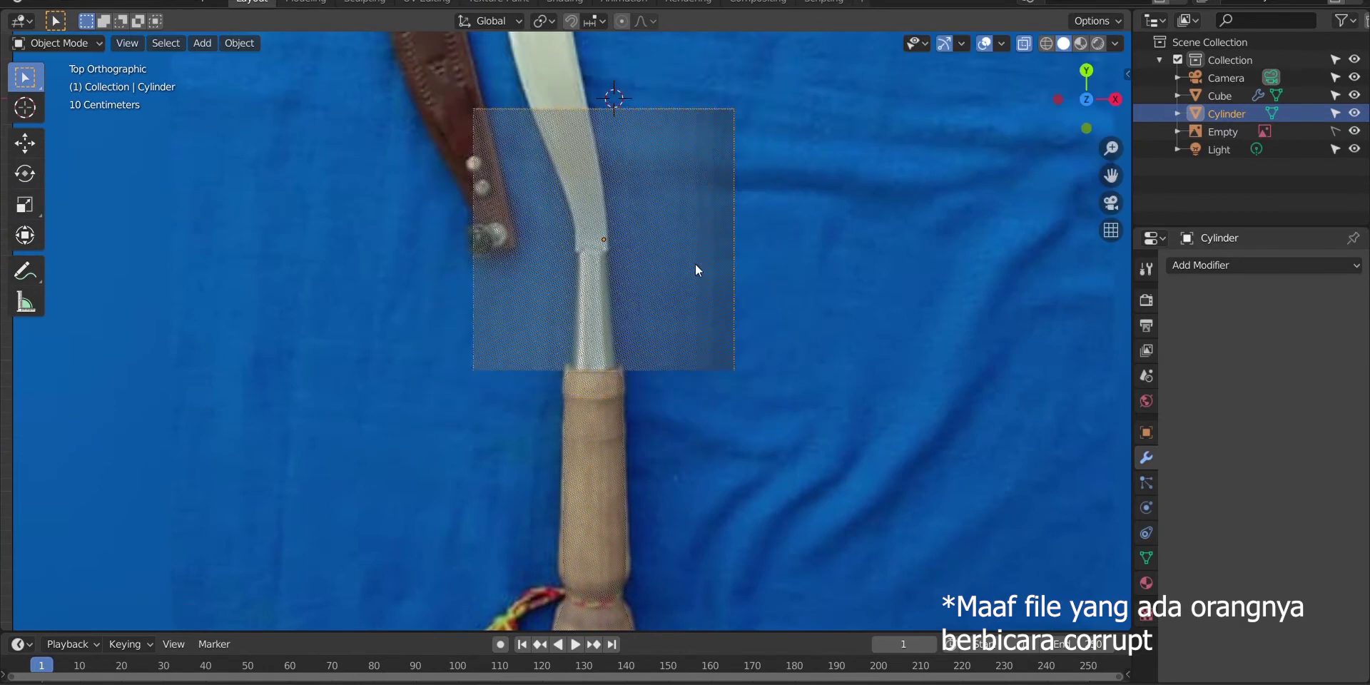
Scale the cylinder down and center it on the metal collar in the reference photo
drag(1084, 103, 1131, 29)
key(s)
click(598, 203)
key(s)
click(584, 218)
key(KP_7)
key(g)
click(500, 342)
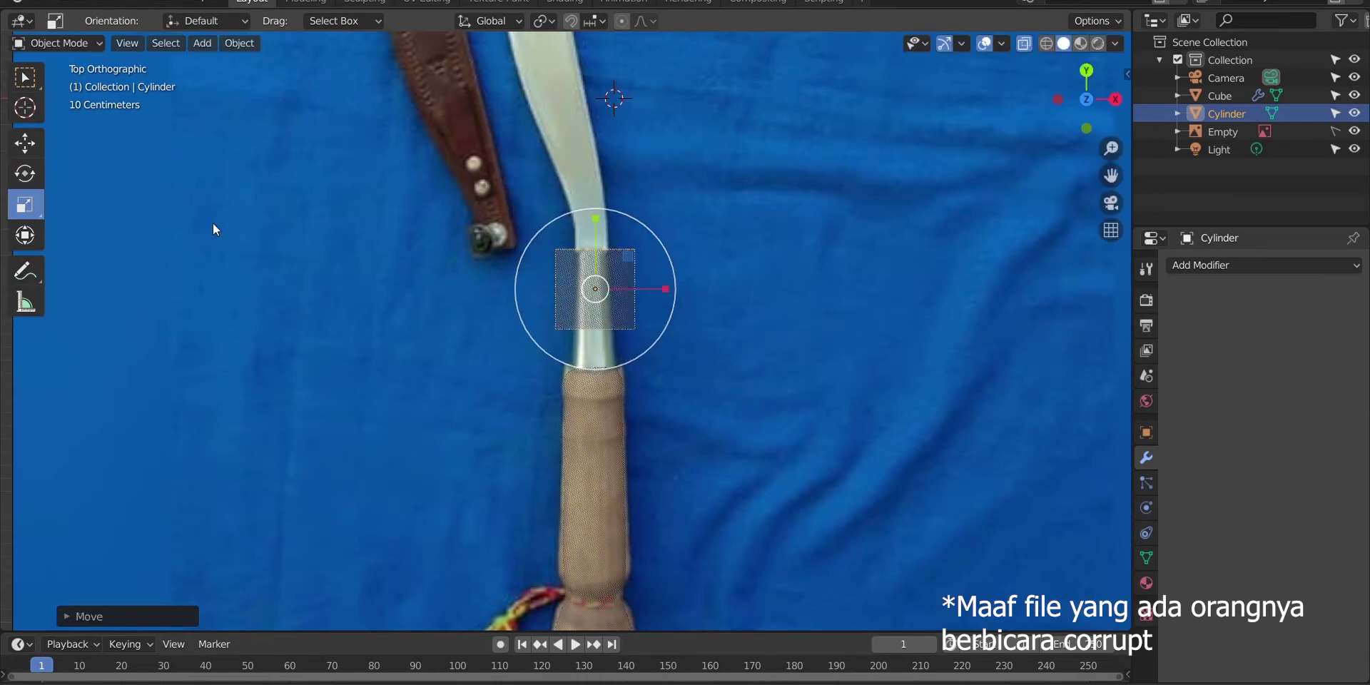
In Edit Mode, narrow the cylinder and extend and widen its lower ring to the handle, matching the collar's taper
key(Tab)
key(a)
key(s)
click(634, 260)
drag(527, 309, 660, 362)
key(g)
click(658, 405)
key(s)
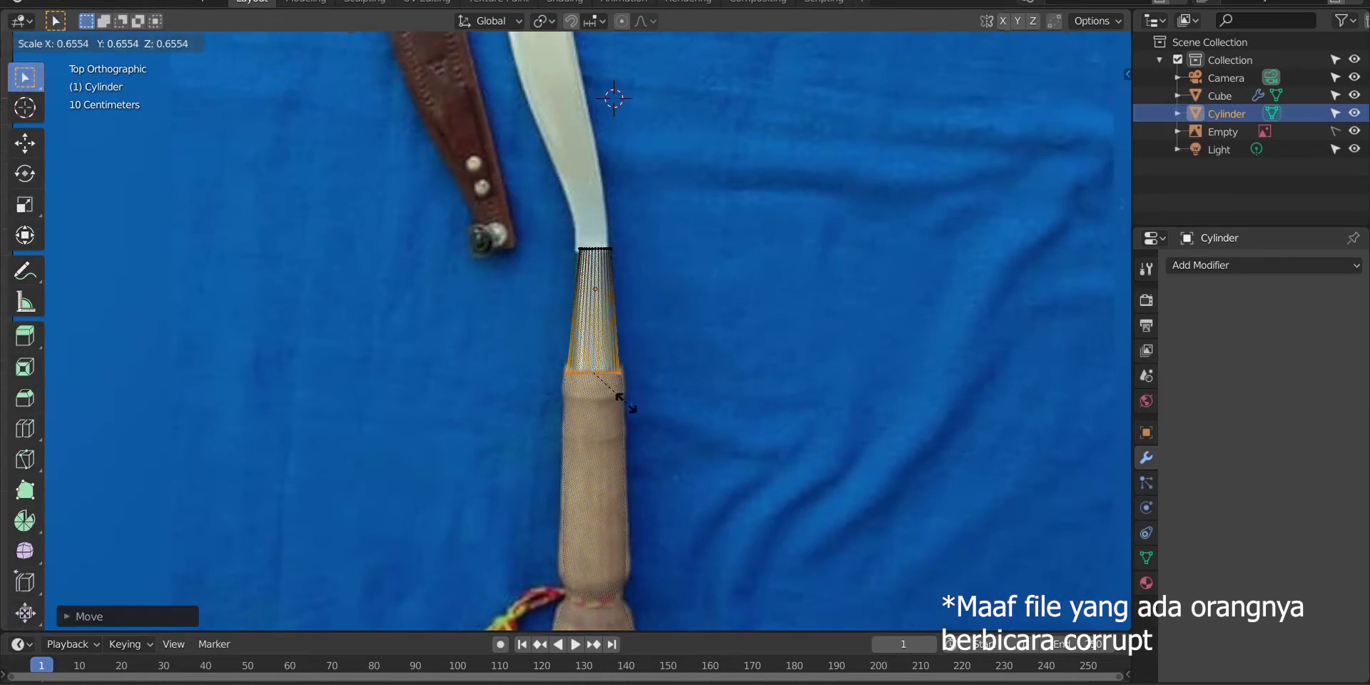
click(626, 404)
Return to Object Mode, hide the reference image and X-ray, and inspect the handle and collar in Material Preview shading
click(1064, 44)
drag(1103, 114, 1124, 61)
click(1025, 43)
click(1047, 44)
drag(1099, 100, 1177, 74)
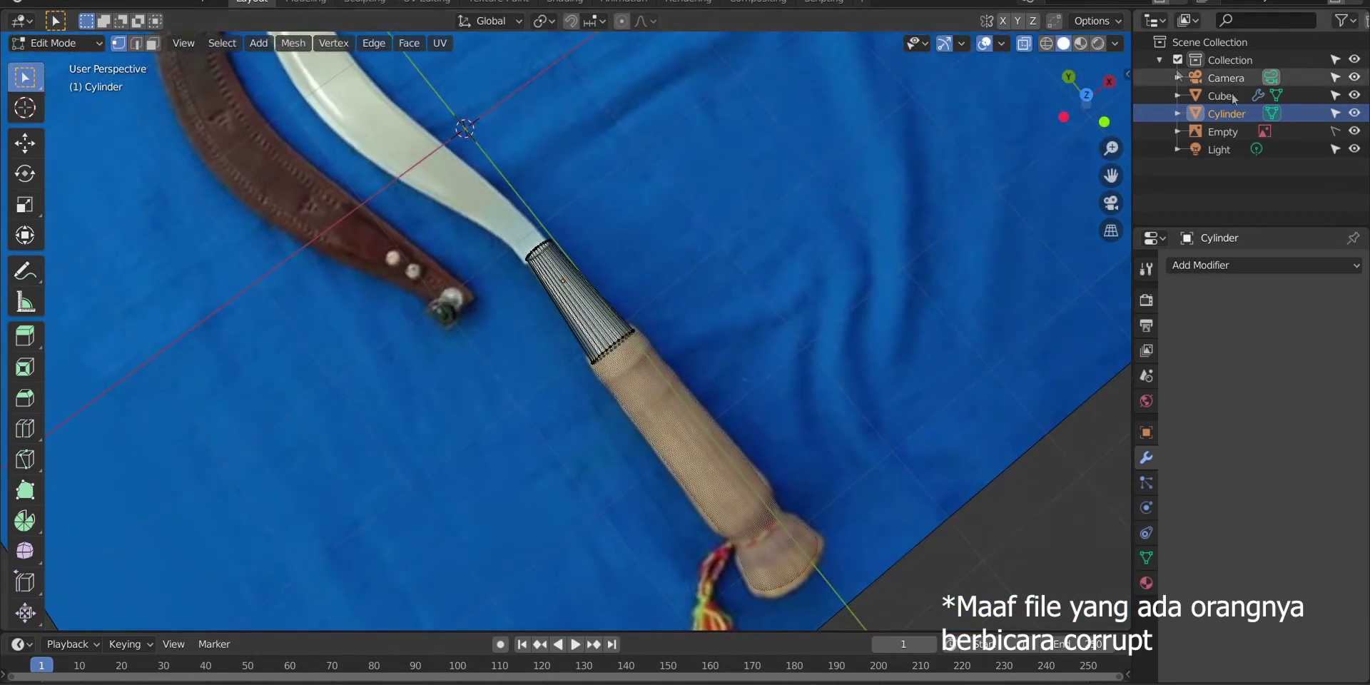
click(1355, 131)
key(Tab)
mouse_move(1086, 99)
mouse_down()
mouse_move(1135, 87)
mouse_move(1107, 78)
mouse_up()
click(1016, 200)
click(1097, 43)
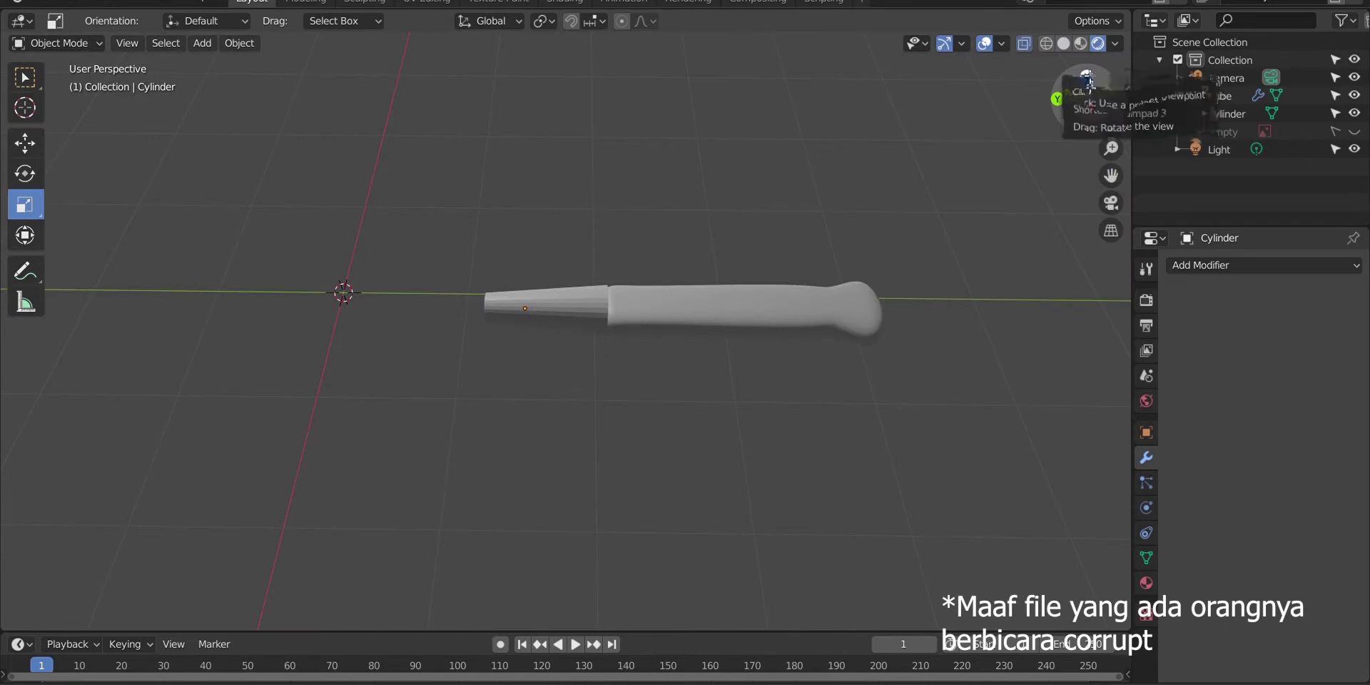
click(1081, 43)
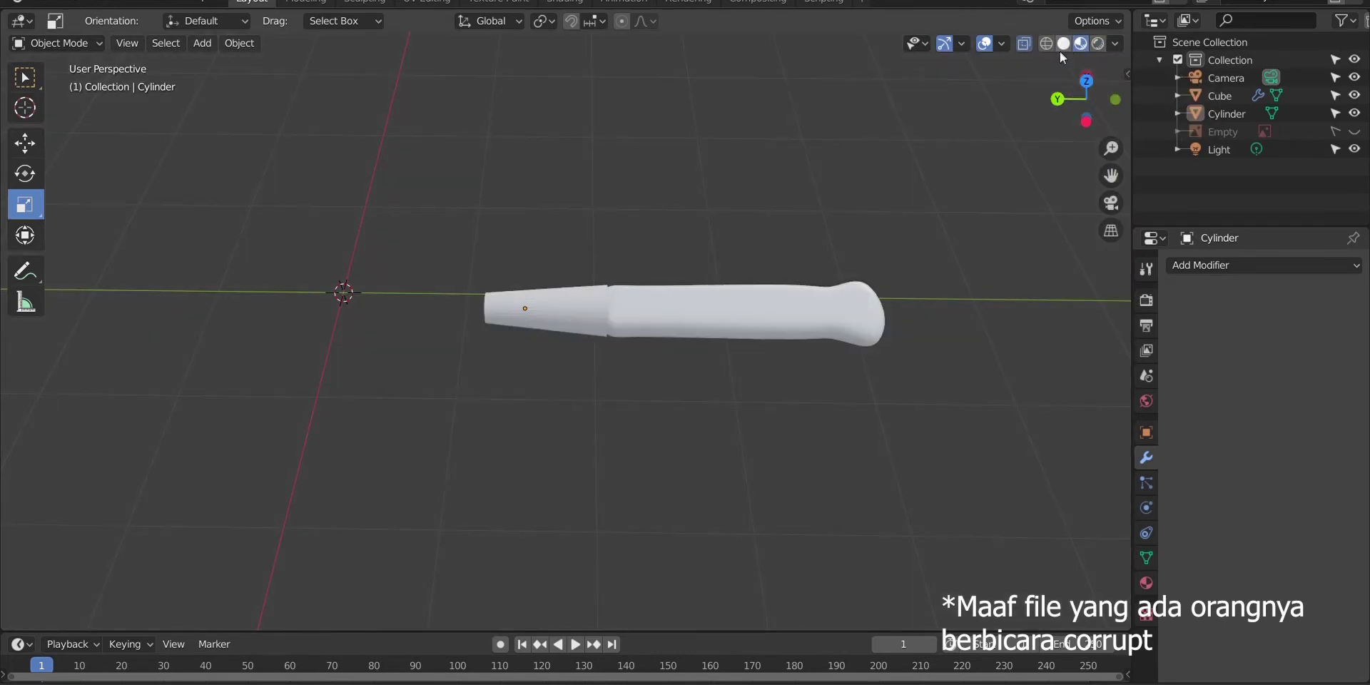
Select the collar cylinder, enter Edit Mode, and add loop cuts at its middle and in the half nearer the handle
click(1223, 115)
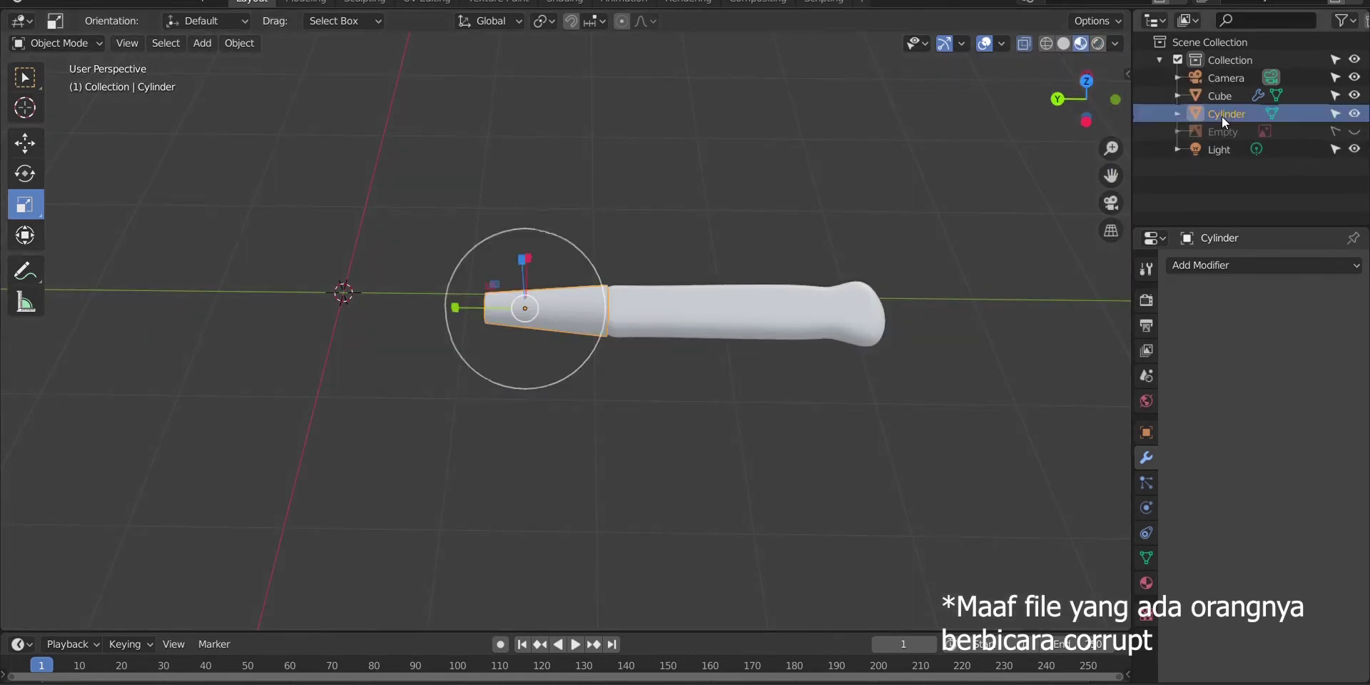
click(1183, 264)
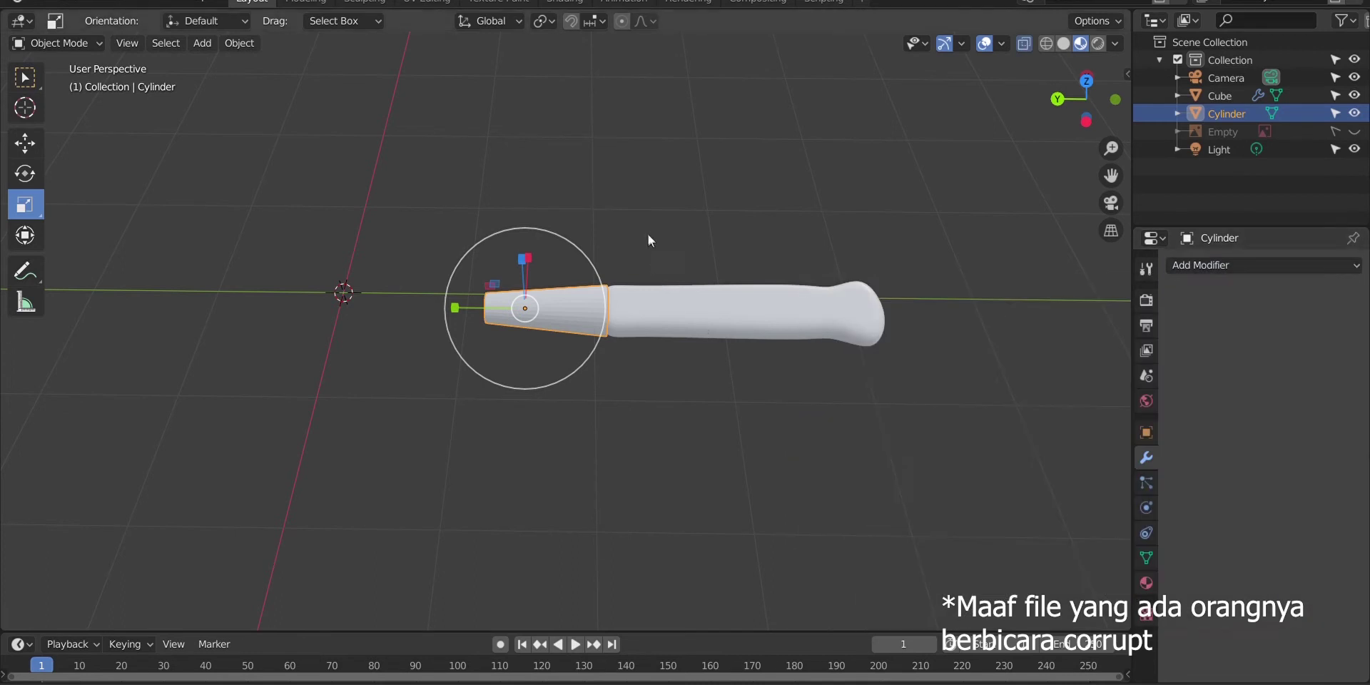
key(Tab)
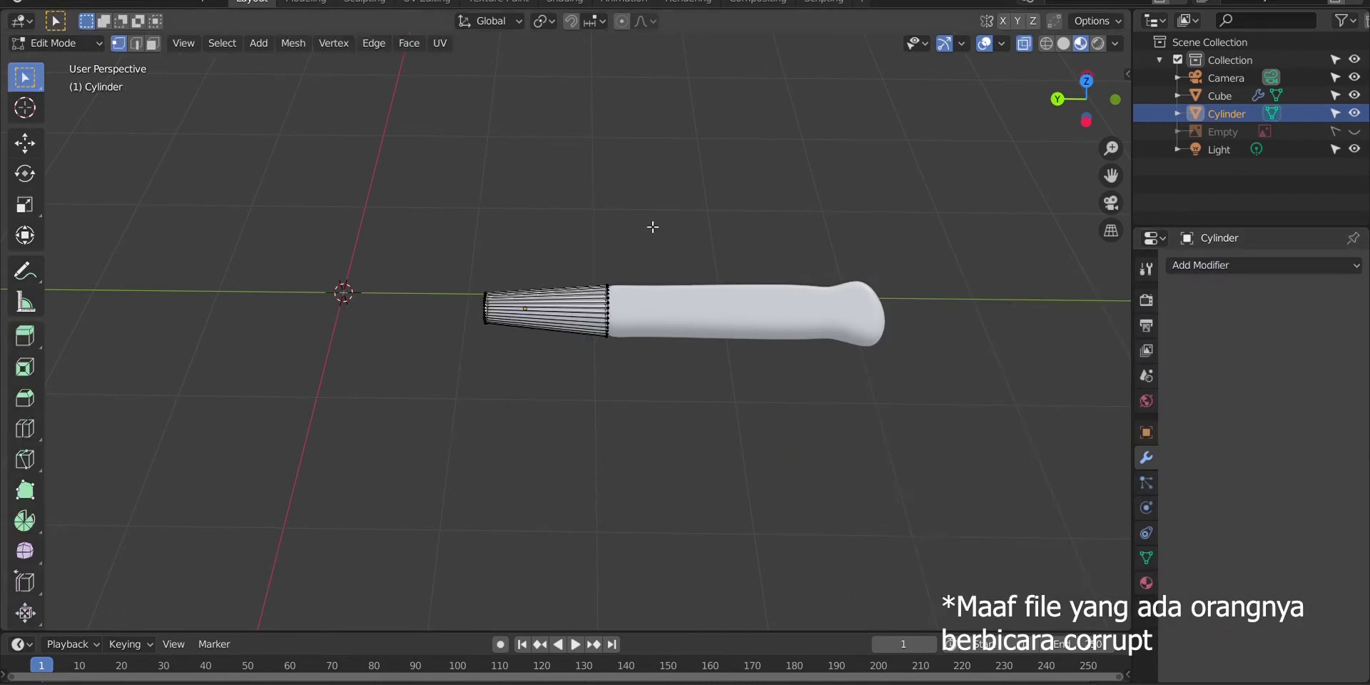
key(ctrl+r)
click(584, 314)
right_click(586, 317)
click(587, 317)
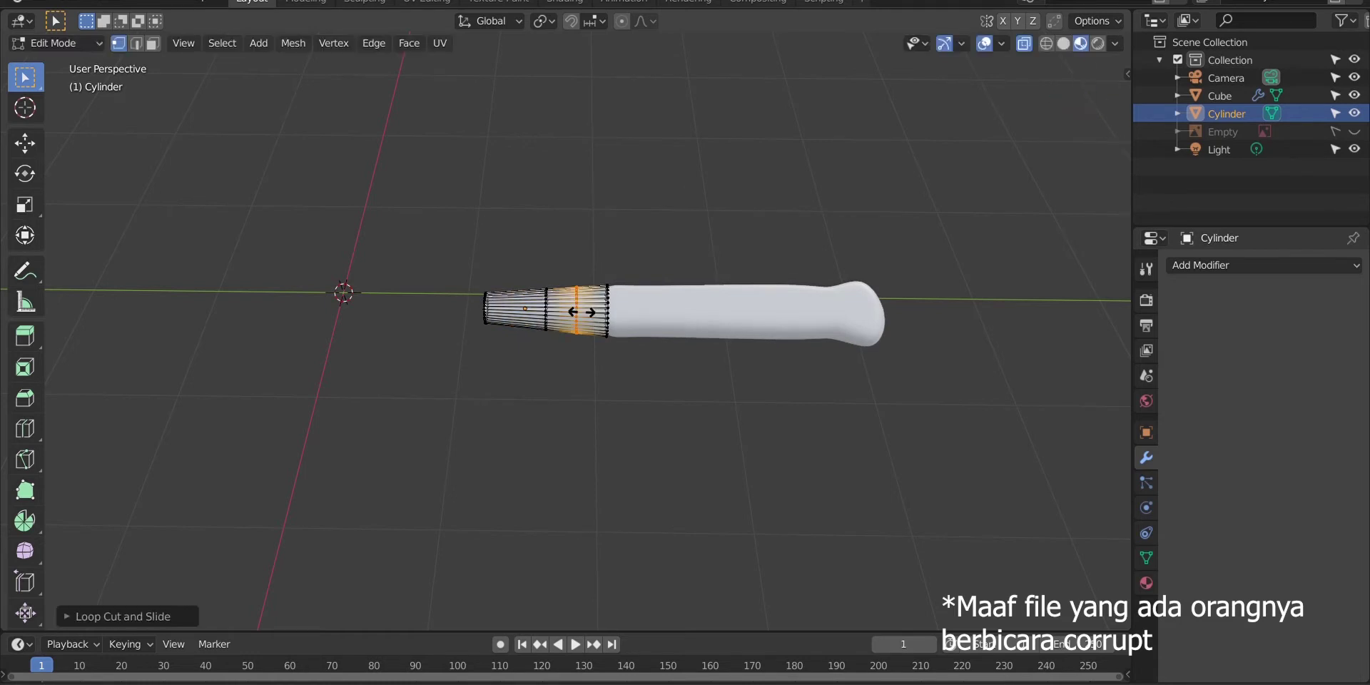
Add further loop cuts along the rest of the collar, including near both ends, and clear the selection
key(ctrl+r)
click(530, 314)
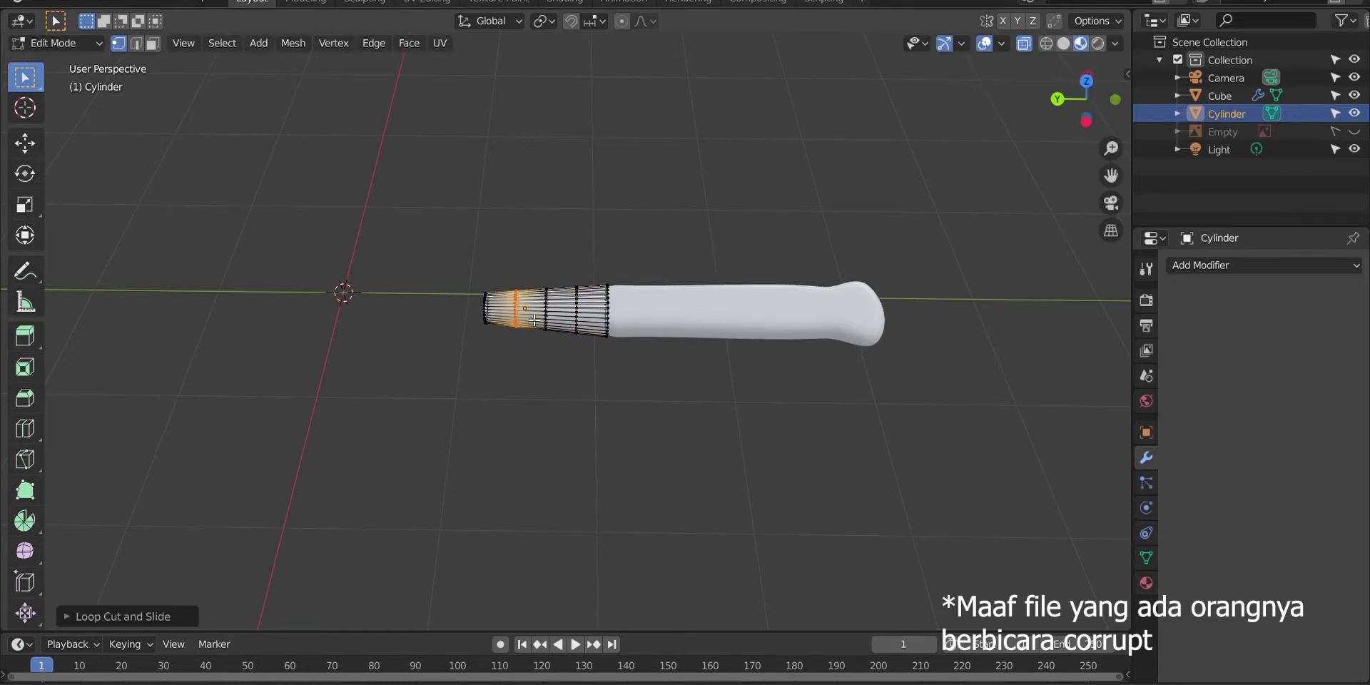
click(512, 323)
key(ctrl+r)
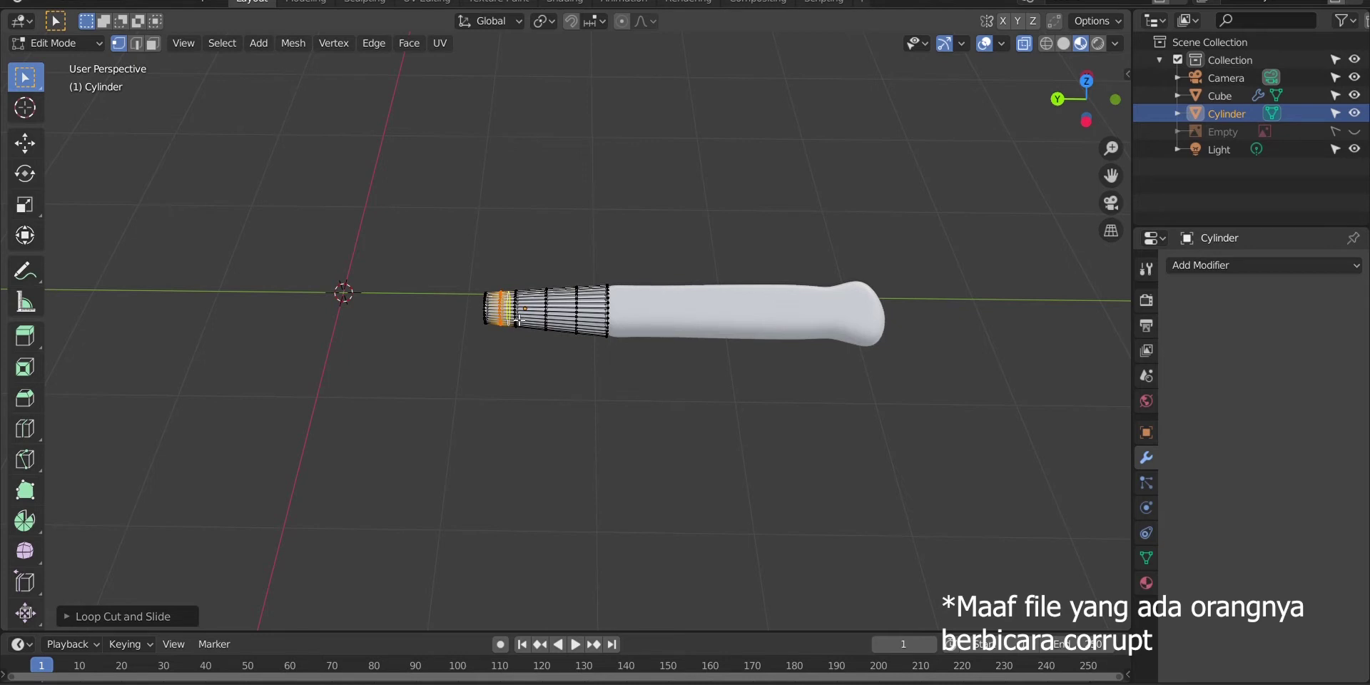
click(596, 312)
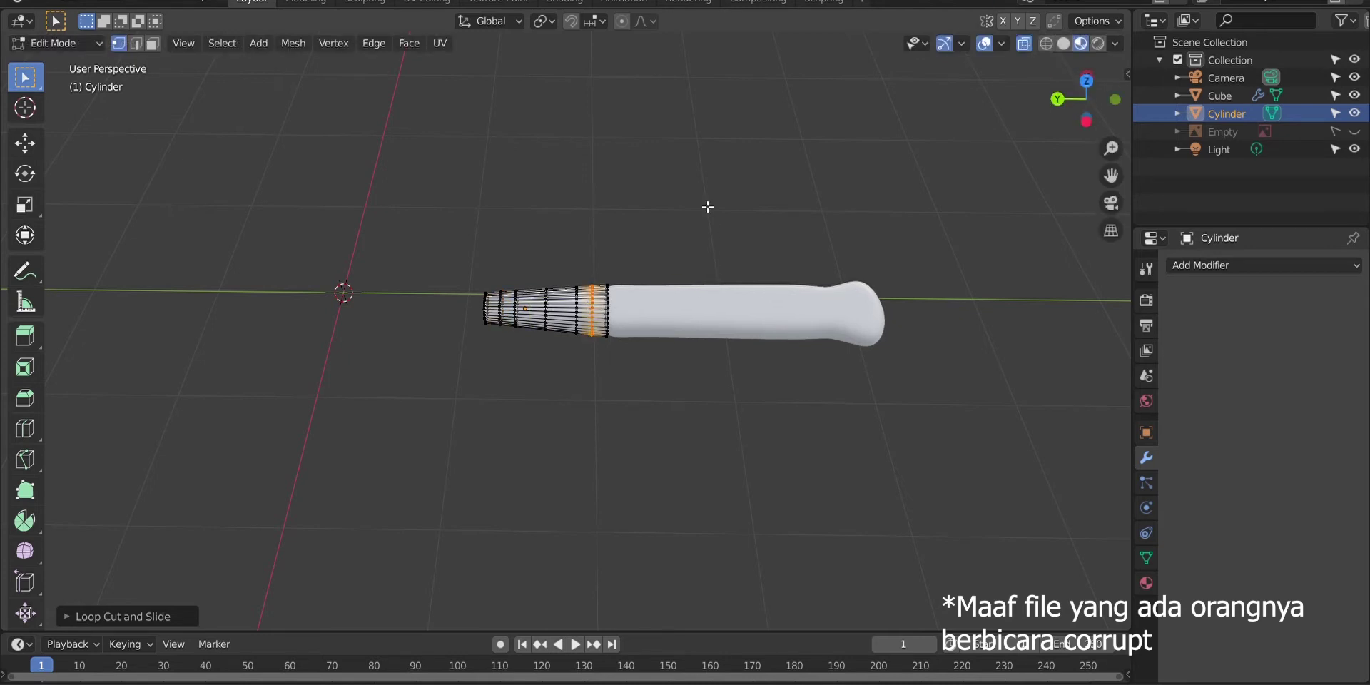
key(alt+a)
key(ctrl+r)
click(562, 305)
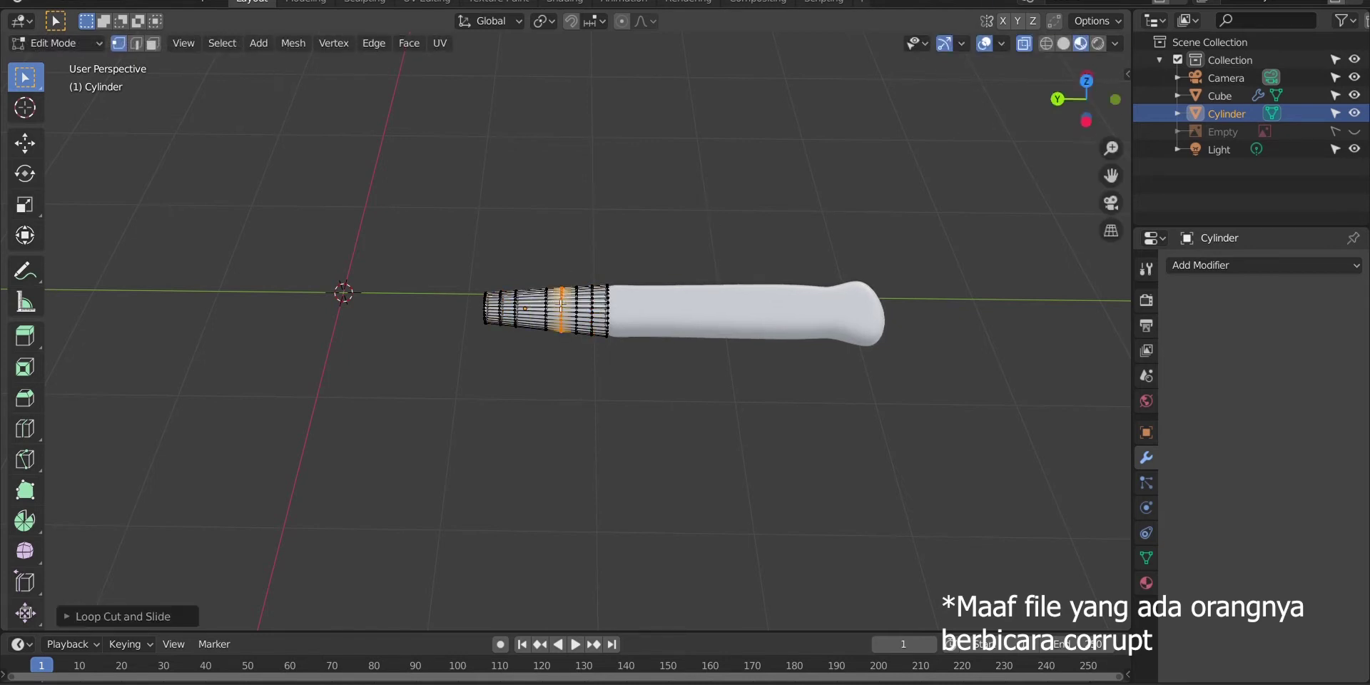
key(alt+a)
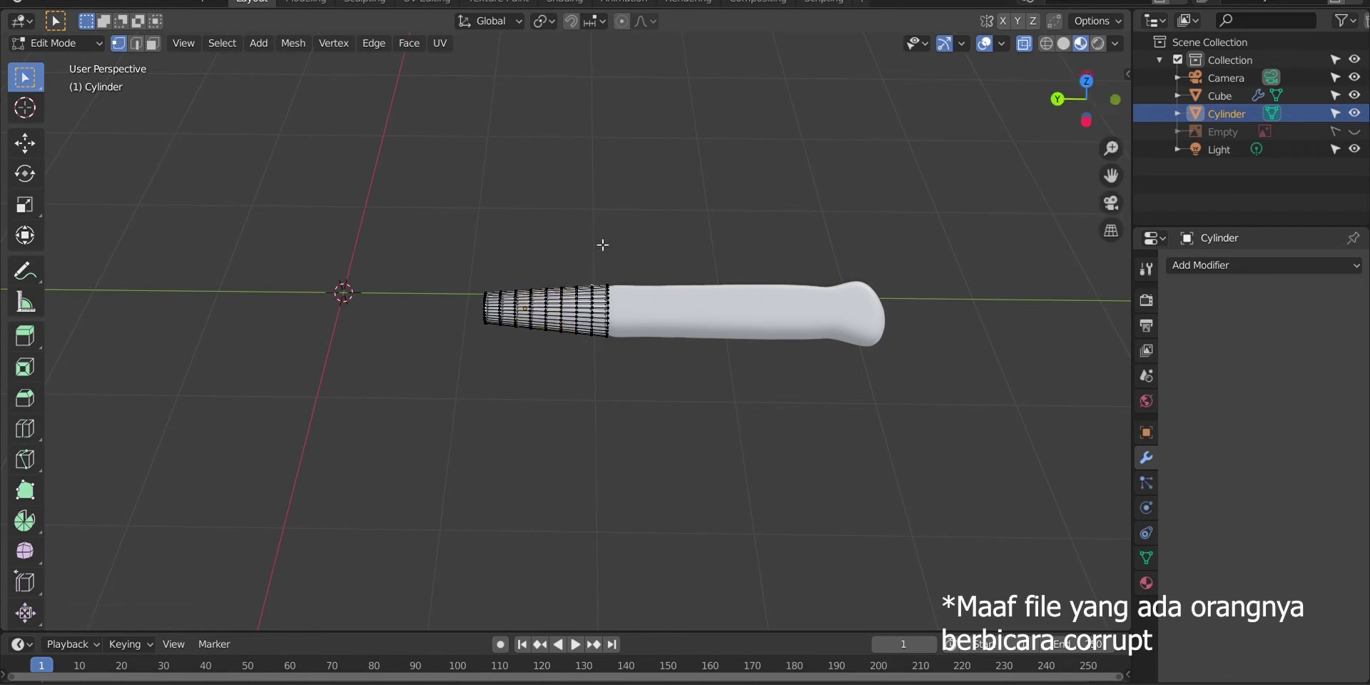
Add a Subdivision Surface modifier to the collar cylinder
click(1263, 265)
click(988, 561)
scroll(720, 423, up, 4)
In top view, move the collar's outermost edge loops close to its upper and lower ends to sharpen the smoothed rims
key(Tab)
key(KP_7)
drag(570, 143, 750, 174)
key(g)
key(z)
click(746, 158)
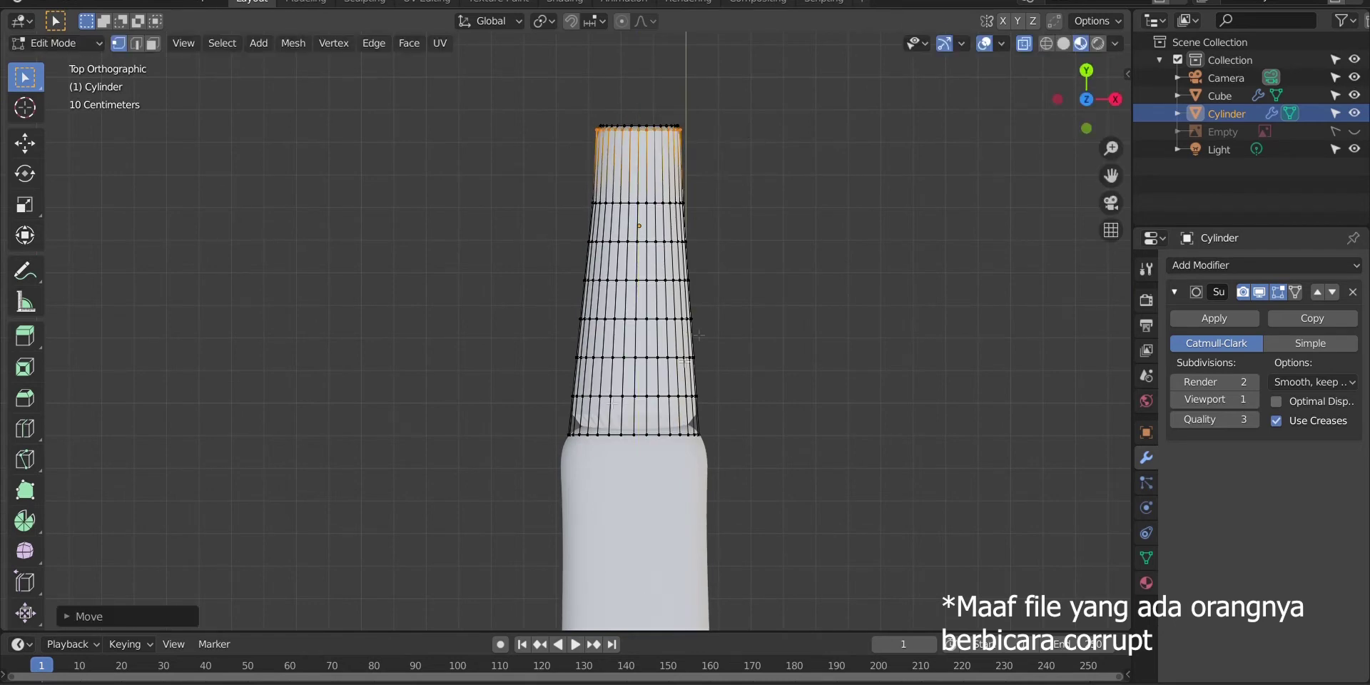
drag(549, 414, 725, 439)
key(g)
key(x)
key(y)
click(732, 447)
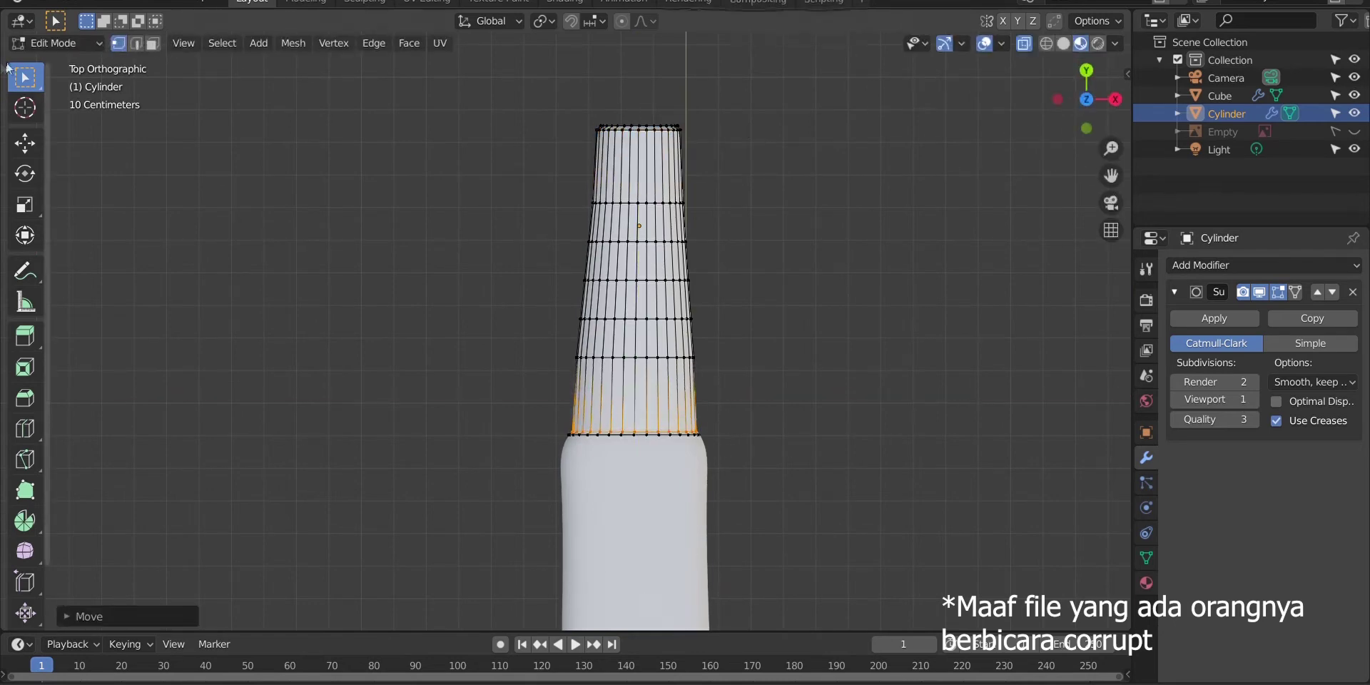
Return to Object Mode and move the collar along Y so its base sits inside the handle's upper end
key(Tab)
key(g)
key(x)
key(y)
click(571, 264)
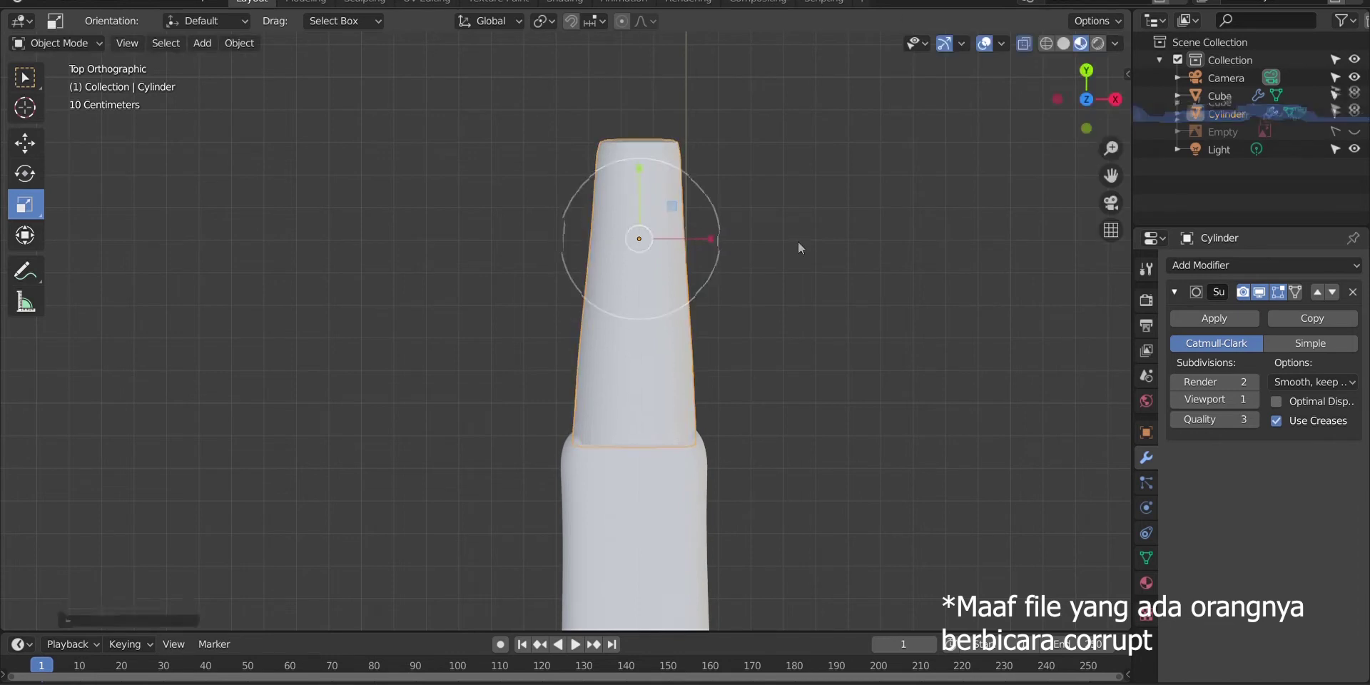
click(798, 242)
Scale the collar uniformly, stretch it along Y, and adjust its thickness along Z to fit the handle
middle_drag(798, 241, 1000, 107)
click(525, 285)
key(s)
click(495, 268)
key(s)
key(y)
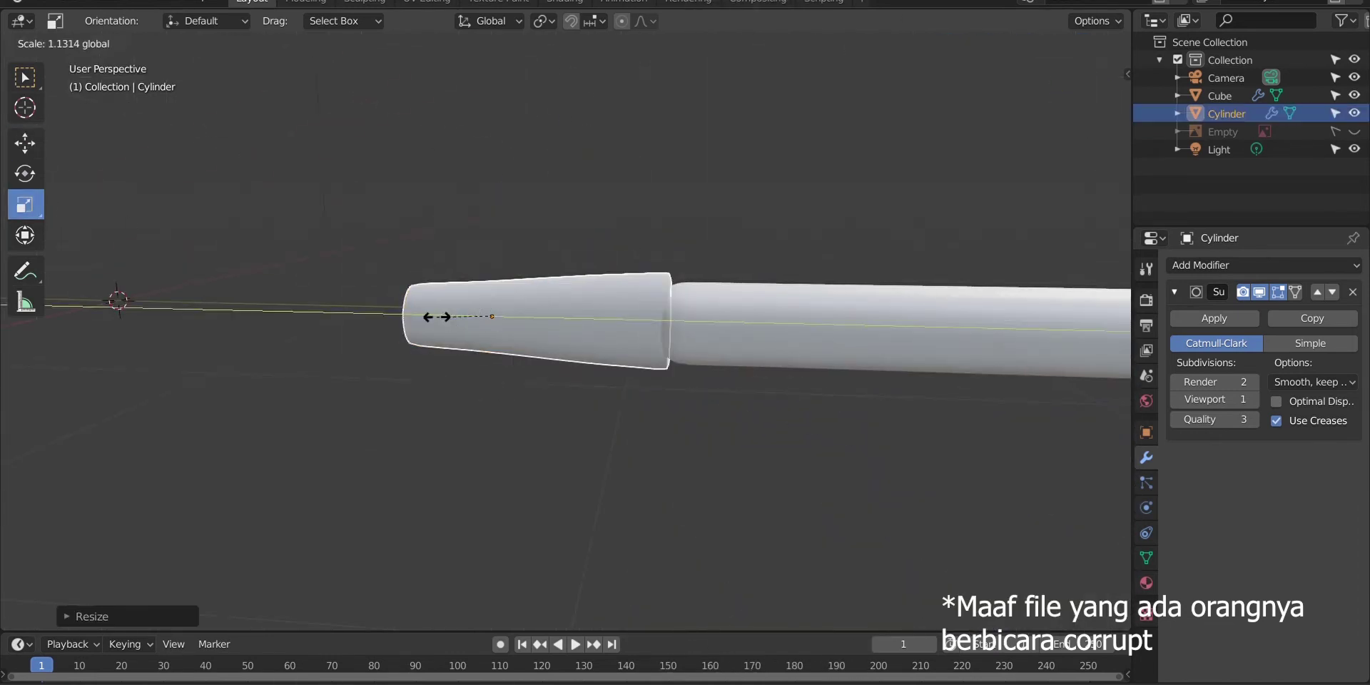
click(436, 315)
key(s)
key(z)
click(483, 272)
click(557, 232)
Show the reference image again in top view and add a new cube mesh
drag(1098, 112, 1162, 120)
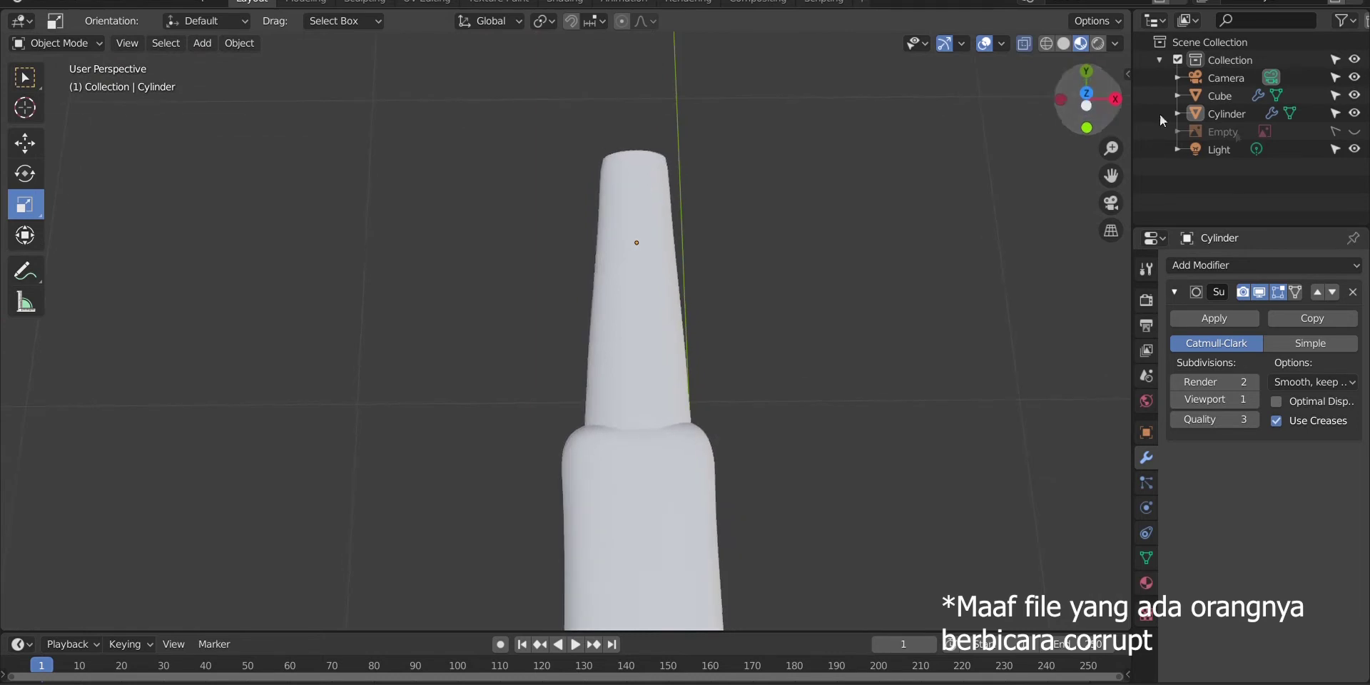
click(1354, 132)
click(1087, 93)
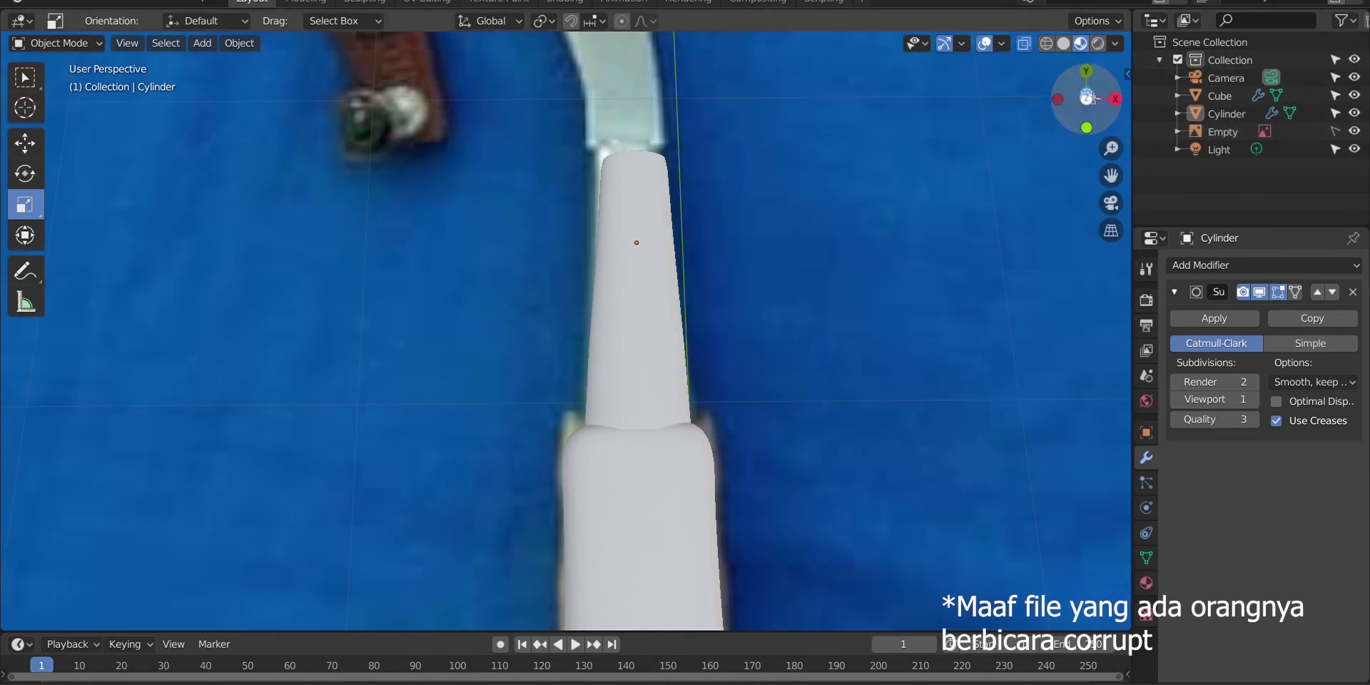
shift+middle_drag(798, 232, 870, 517)
scroll(873, 520, down, 5)
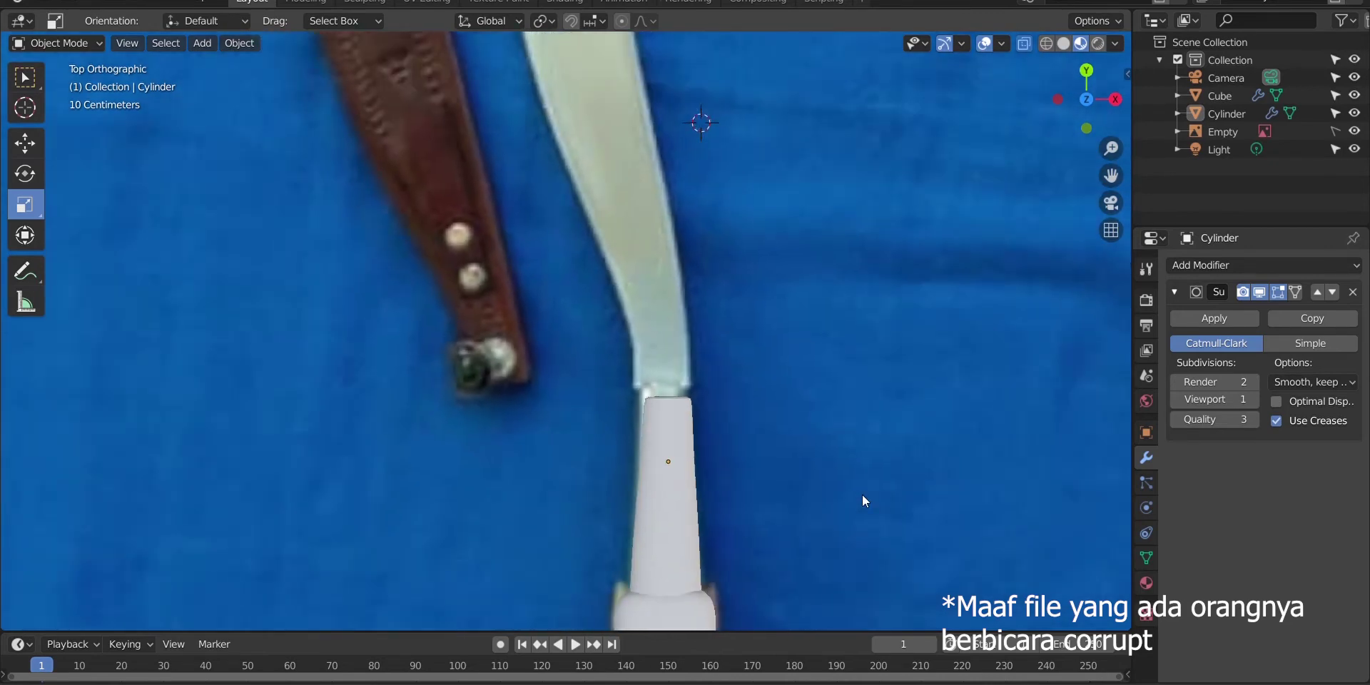
key(shift+a)
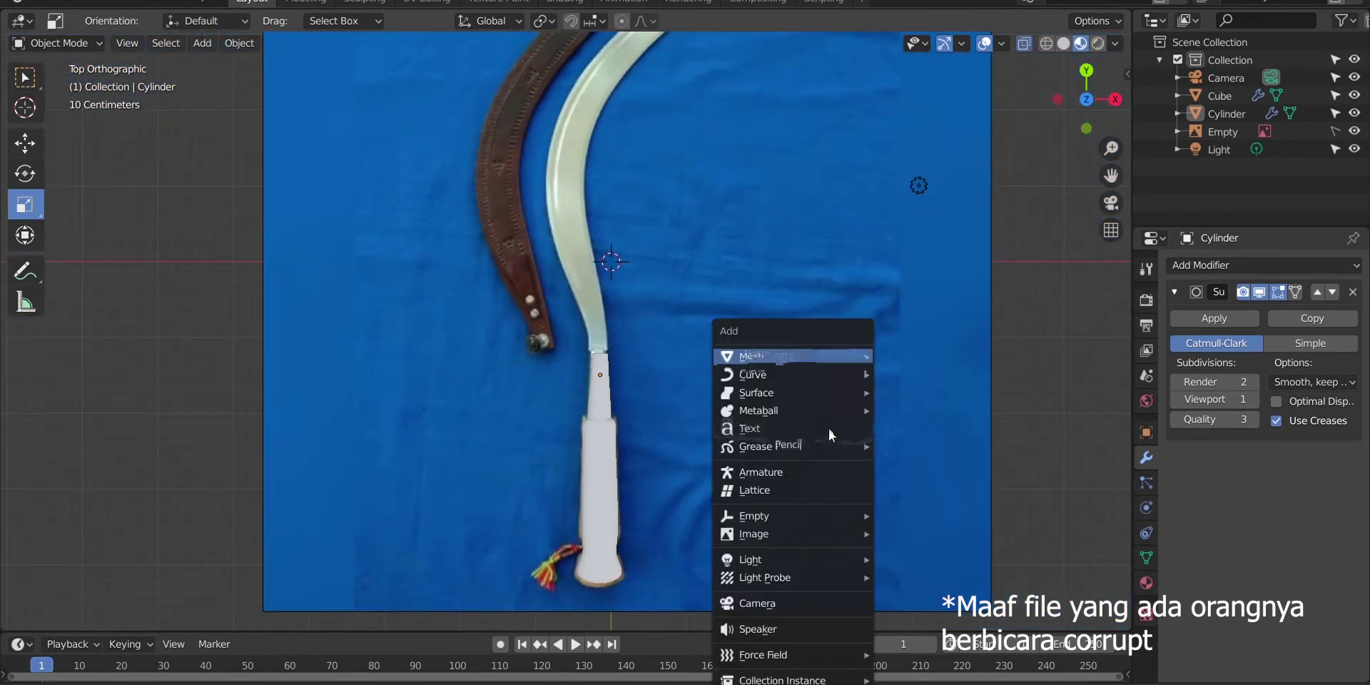
mouse_move(773, 354)
click(941, 374)
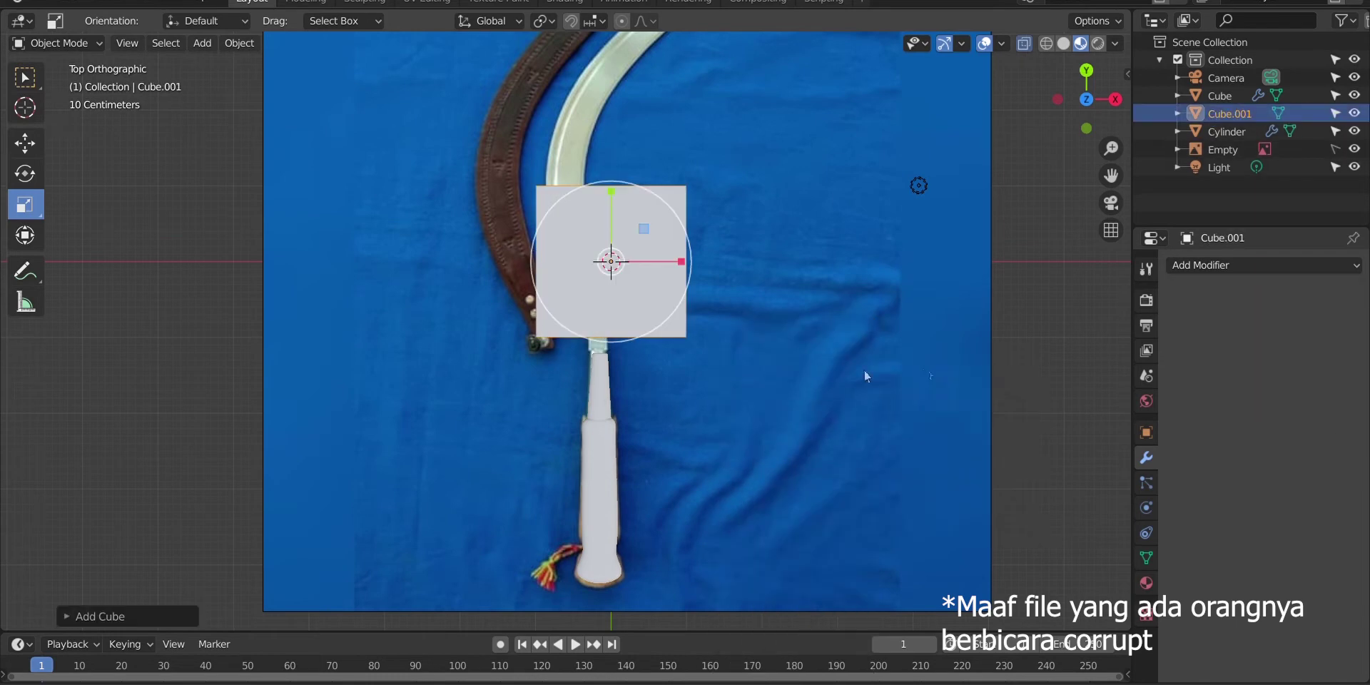
click(24, 77)
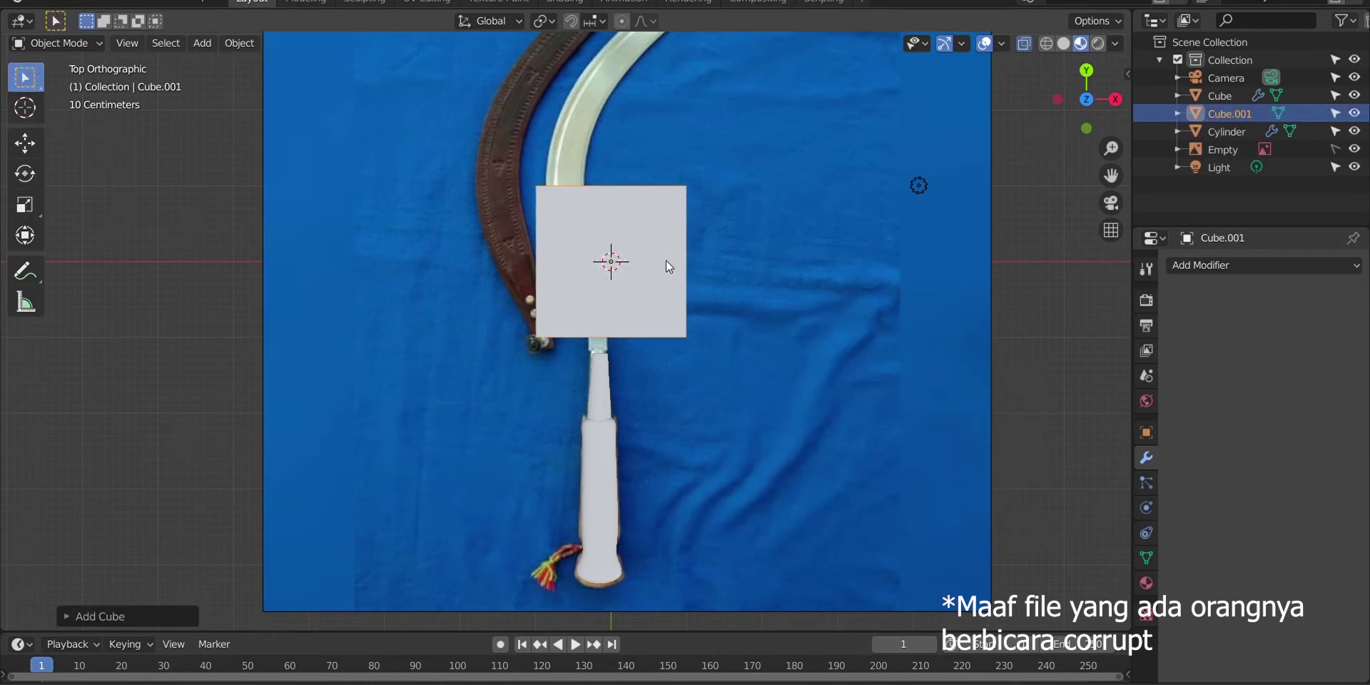
Enter Edit Mode with X-ray on and move the cube's two lower corners onto the blade's base beside the collar
key(Tab)
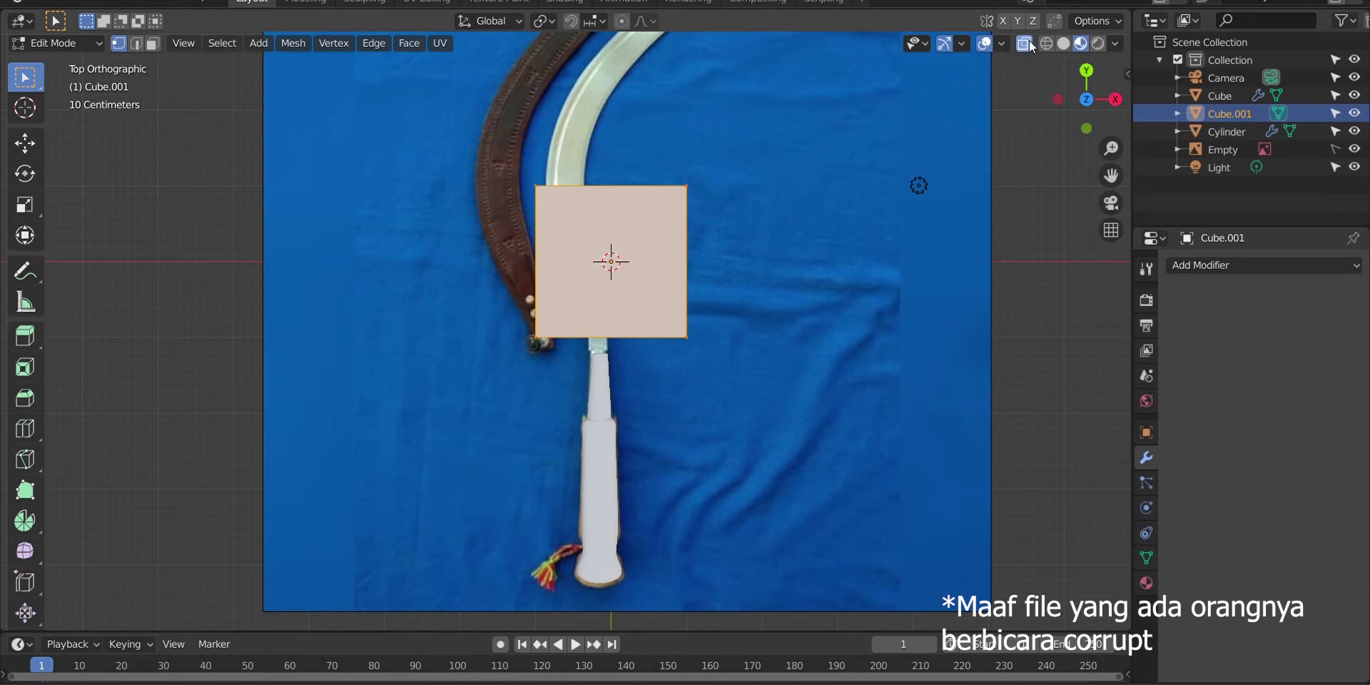
click(1063, 43)
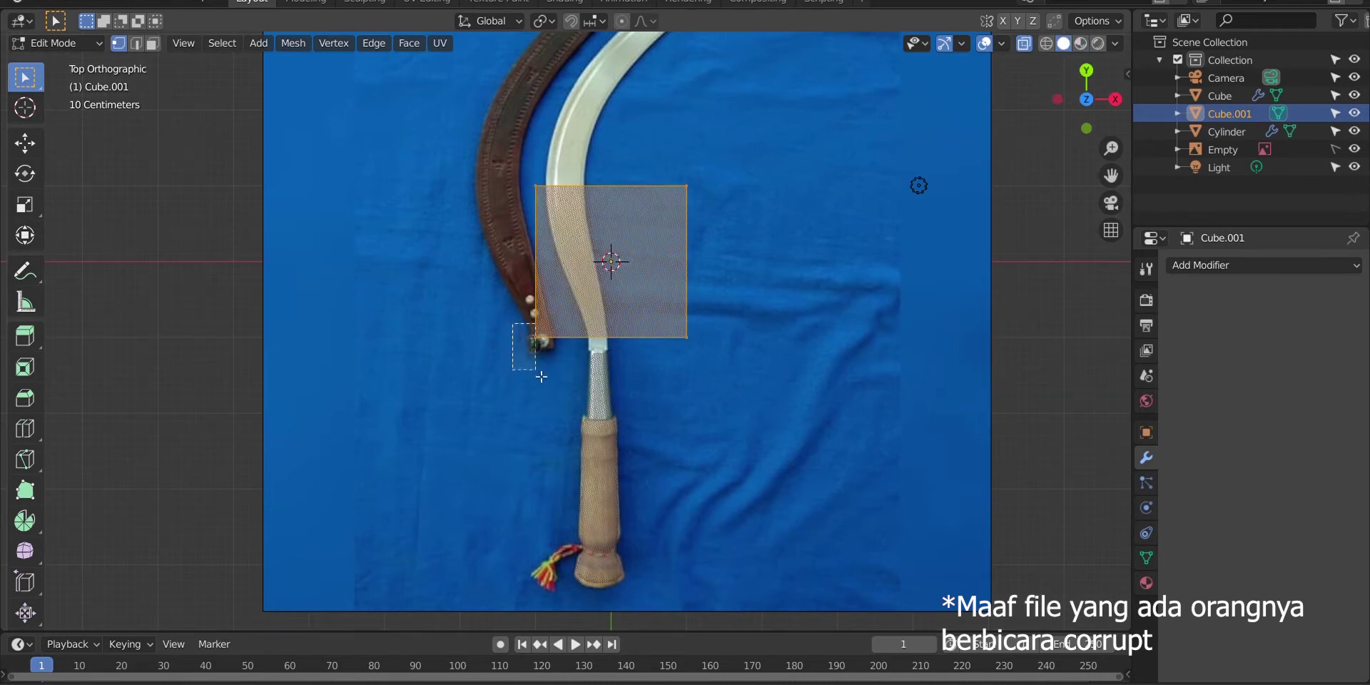
drag(553, 376, 553, 376)
key(g)
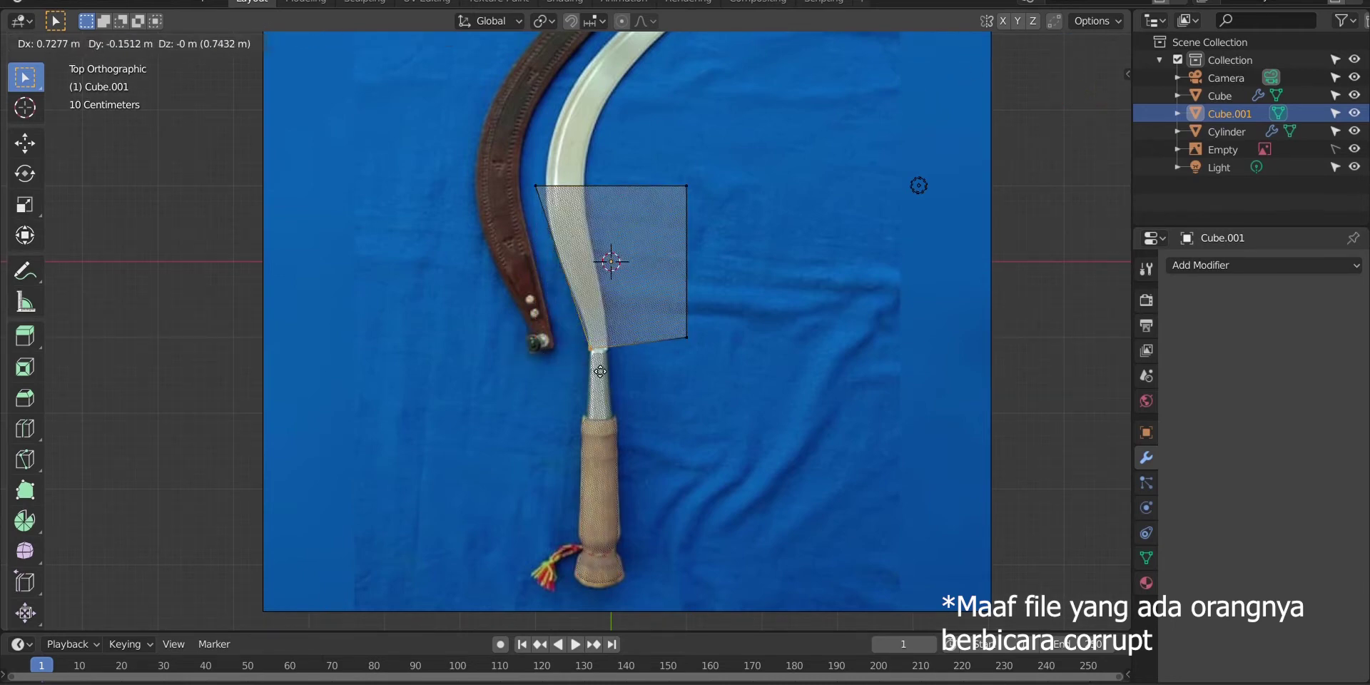
click(624, 380)
drag(624, 380, 571, 330)
key(g)
click(571, 333)
Move the cube's upper corner onto the blade's inner edge and extrude the upper end twice along the blade
drag(666, 161, 717, 216)
key(g)
click(618, 221)
drag(511, 156, 627, 222)
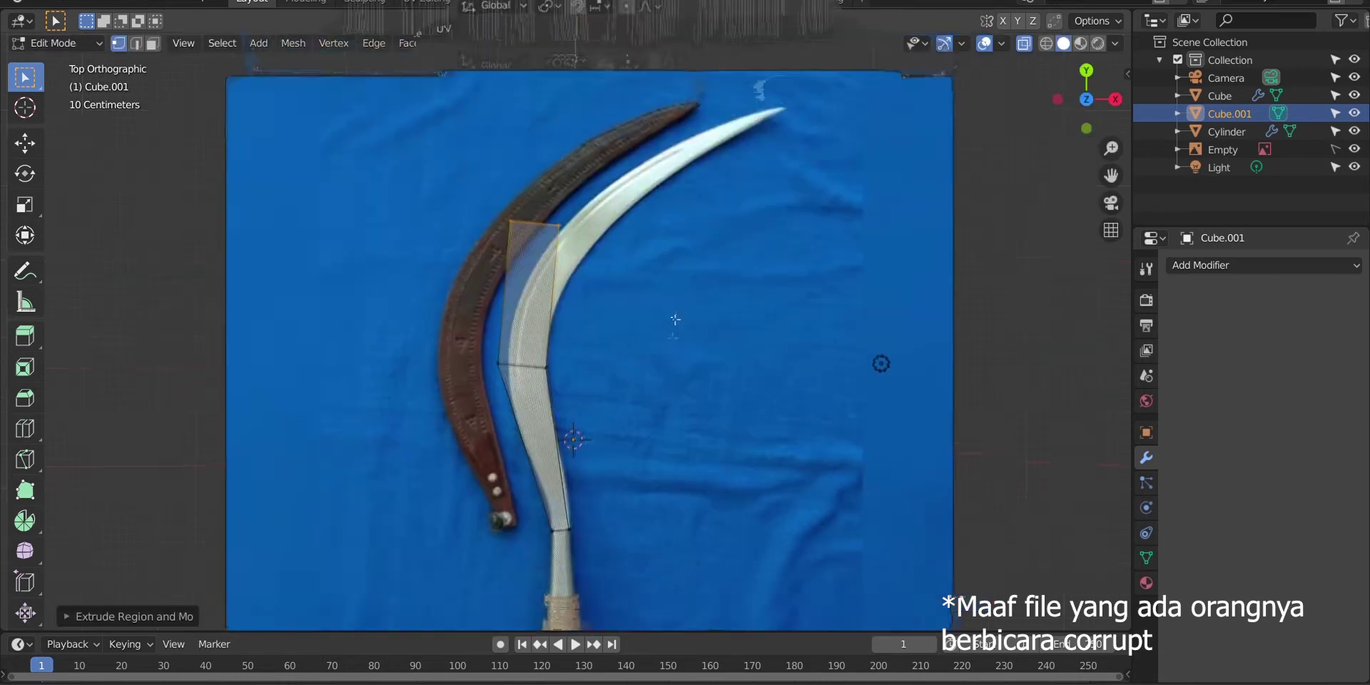
Move the vertices at the extruded end onto the pointed tip of the reference blade
key(g)
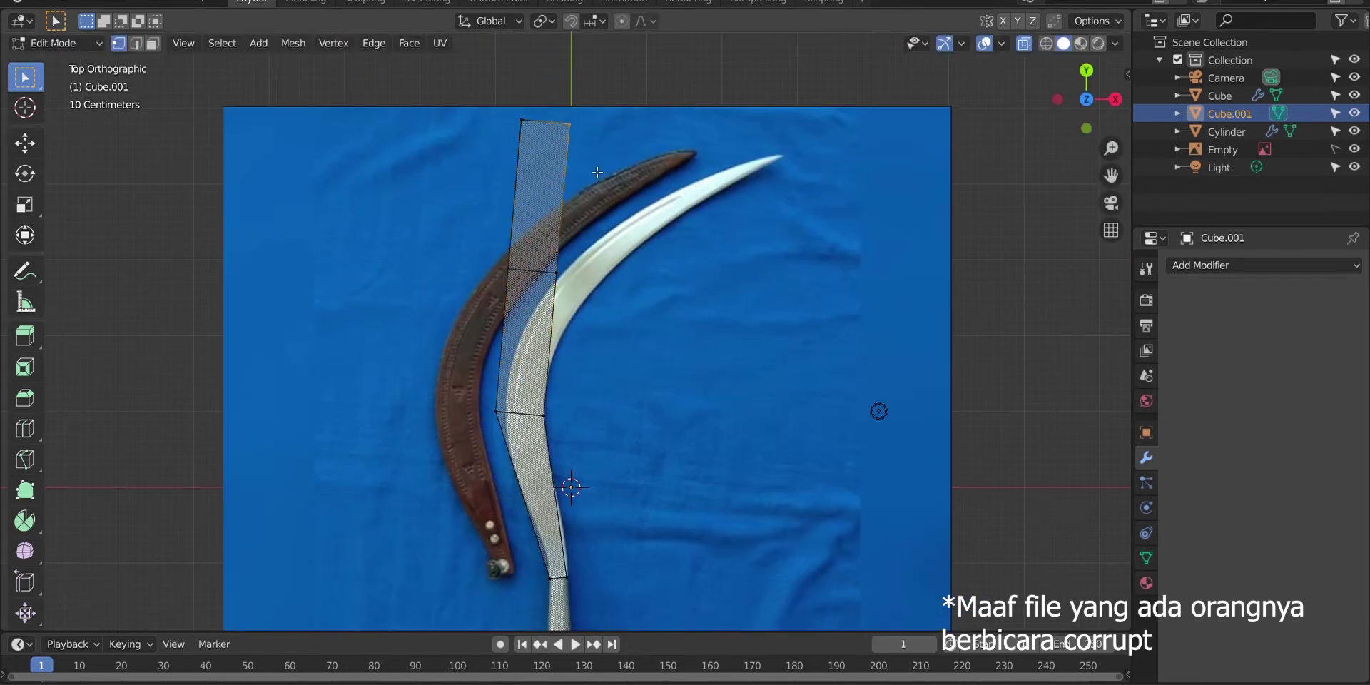
click(674, 183)
drag(492, 93, 553, 153)
key(g)
click(744, 210)
Move the vertices of the section below the tip onto the inner and outer edges of the reference blade
drag(534, 246, 583, 317)
key(g)
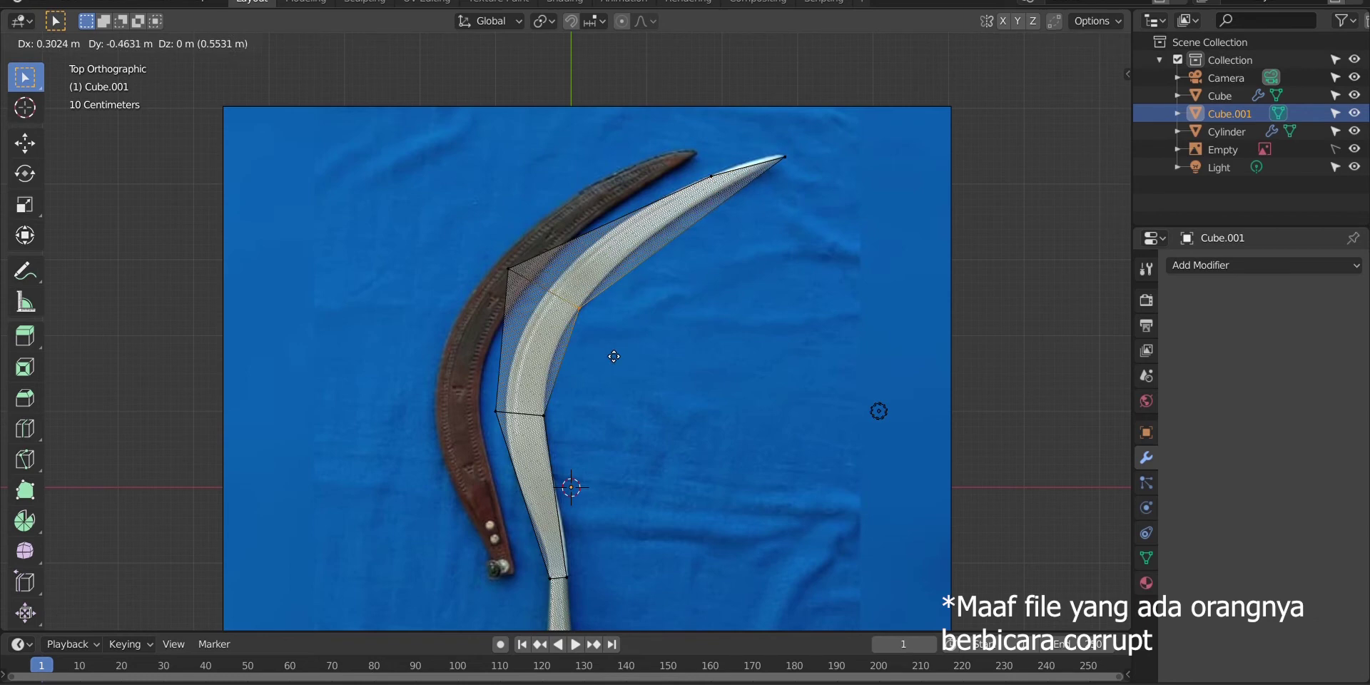
click(606, 352)
drag(482, 239, 535, 313)
key(g)
click(575, 332)
Add a loop cut in the blade's tip segment and move the nearby vertices to follow the reference outline
key(ctrl+r)
click(661, 242)
key(g)
click(639, 248)
key(g)
click(685, 246)
key(g)
click(728, 191)
Add a loop cut in the blade's middle curved segment and fit its inner and outer vertices to the reference
key(ctrl+r)
click(560, 381)
click(584, 379)
key(g)
click(553, 433)
drag(477, 387, 513, 434)
key(g)
click(521, 443)
Add loop cuts between the blade's widest bend and its base, and fit their vertices to the reference outline
shift+middle_drag(618, 461, 628, 395)
key(ctrl+r)
click(580, 472)
click(592, 519)
drag(528, 457, 564, 494)
key(g)
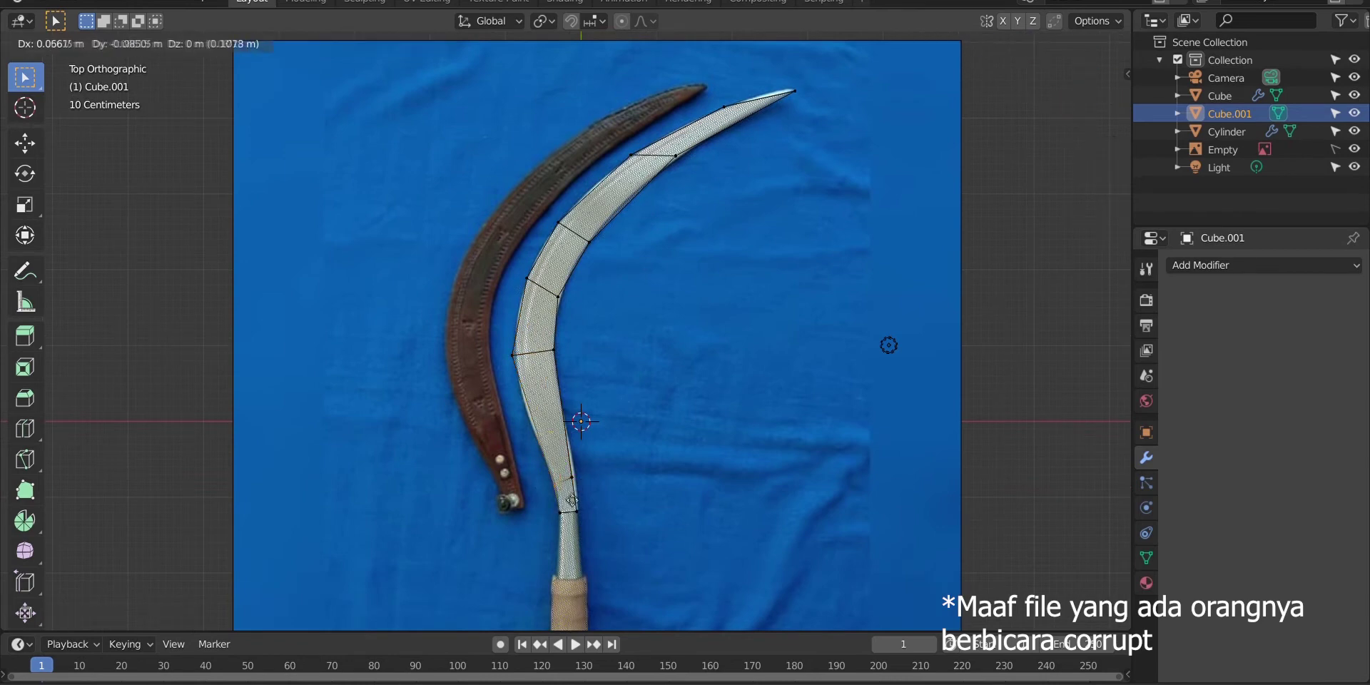
click(598, 496)
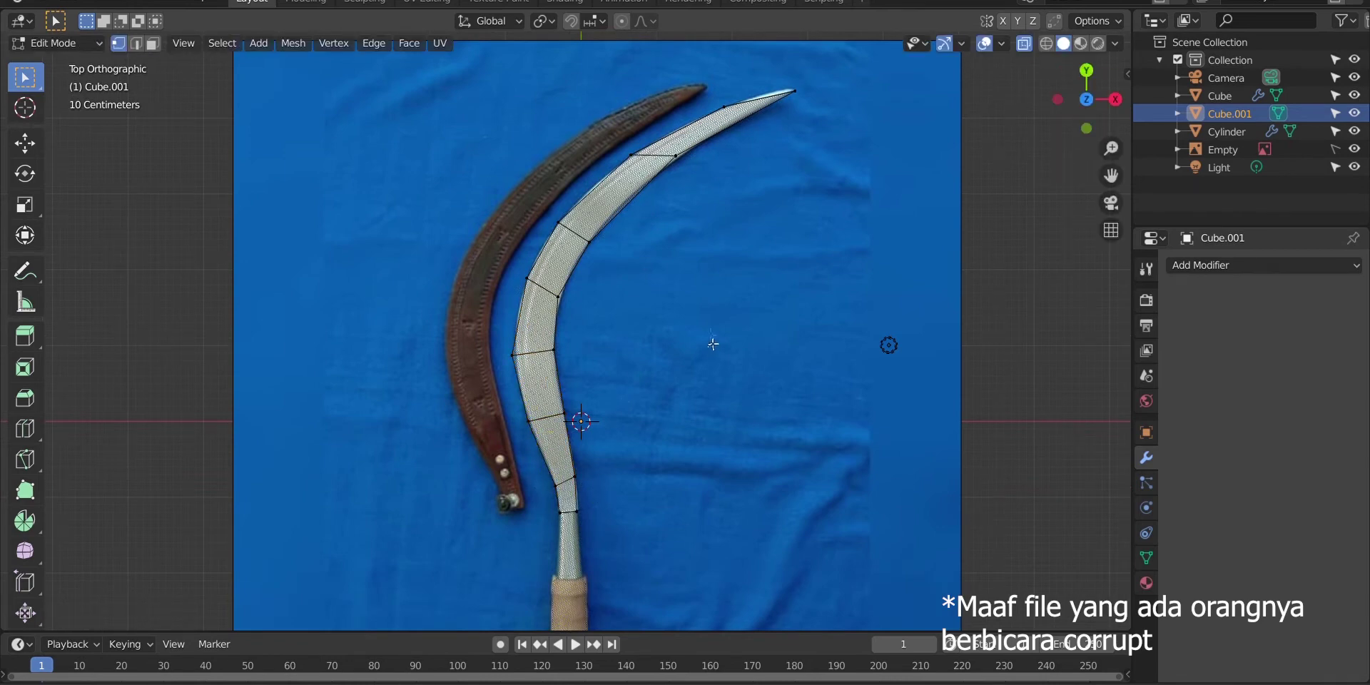
Turn off X-ray, select the whole blade mesh and scale it down along Z to a thin blade
drag(1086, 100, 1110, 88)
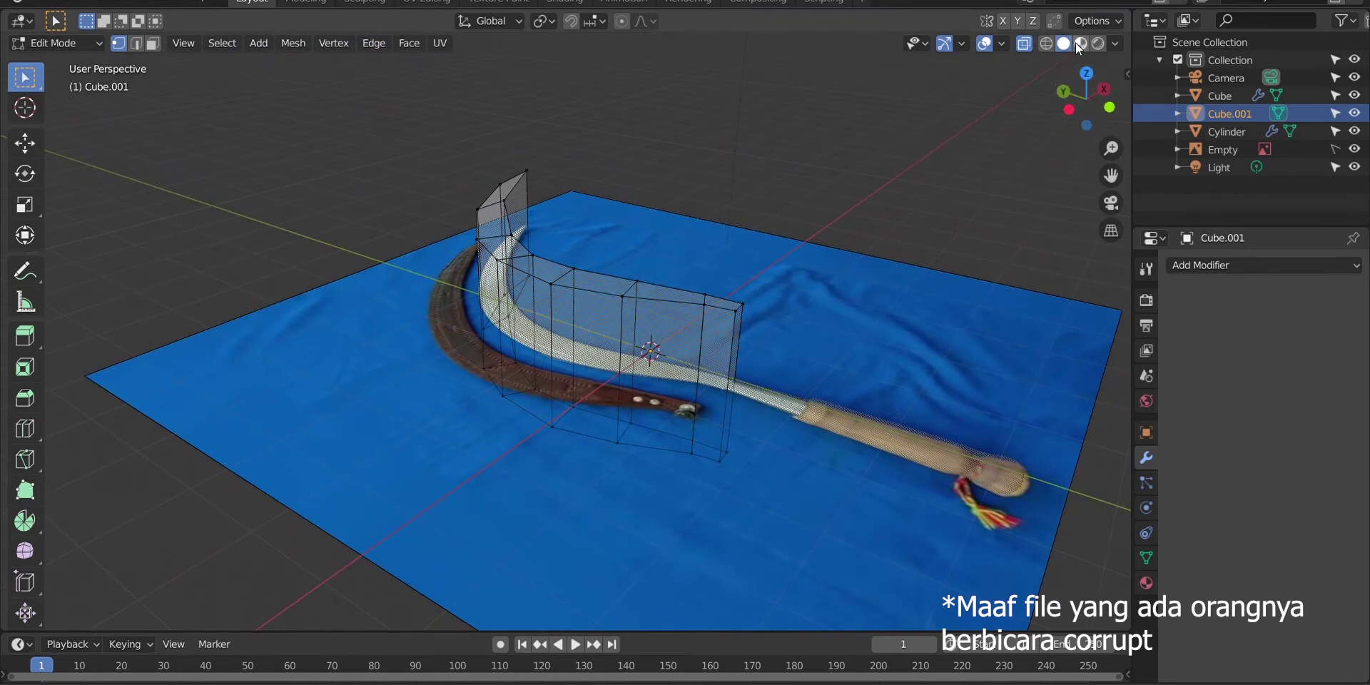
click(1025, 44)
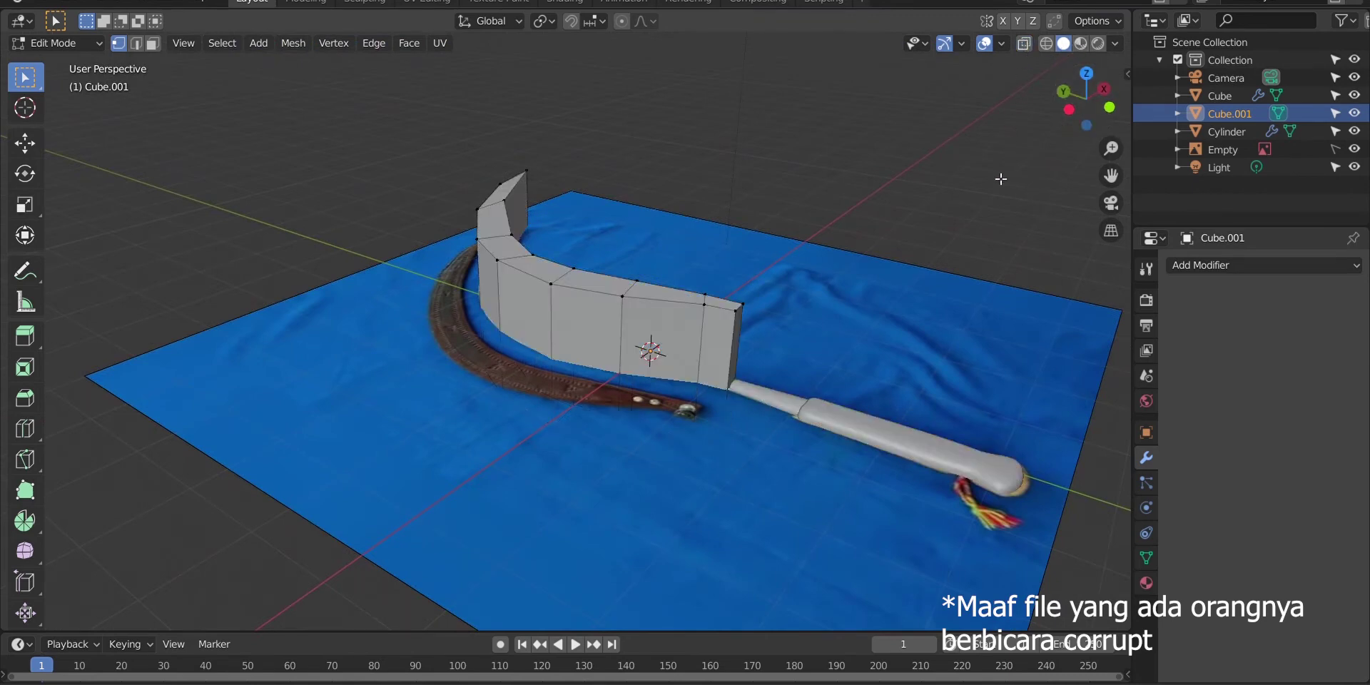
scroll(1002, 179, up, 2)
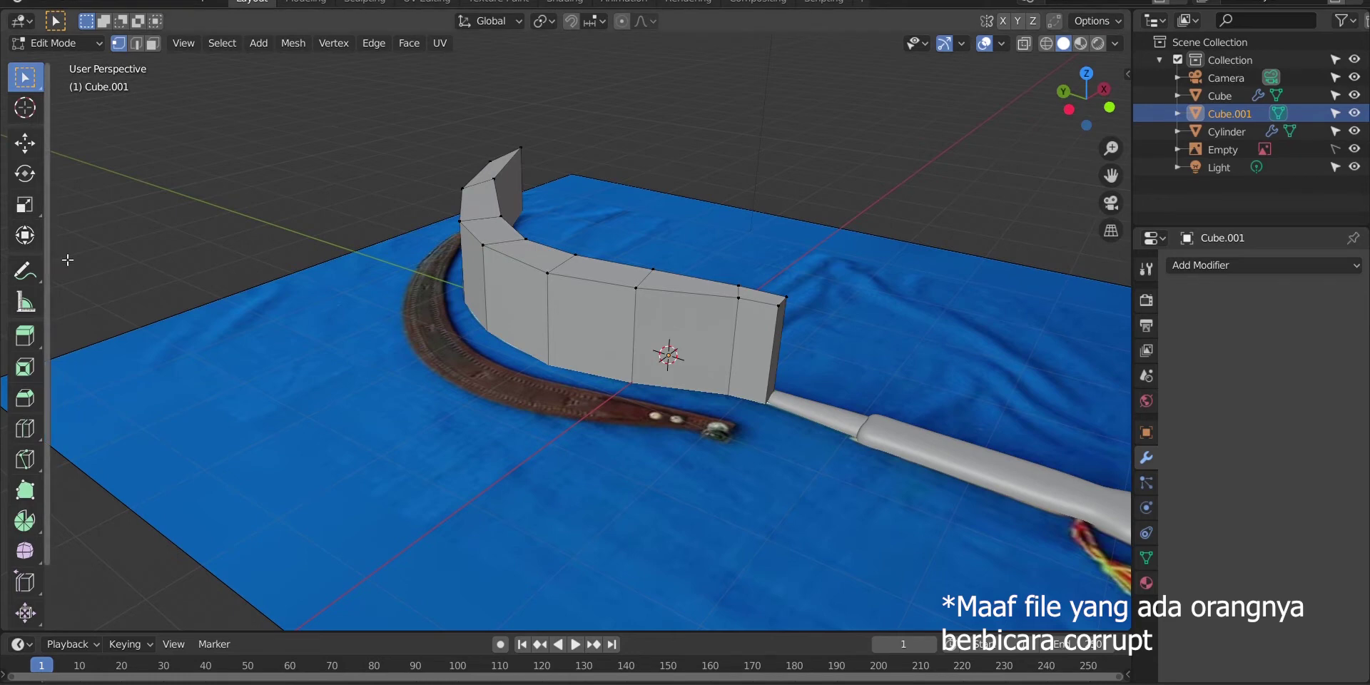
key(a)
click(27, 214)
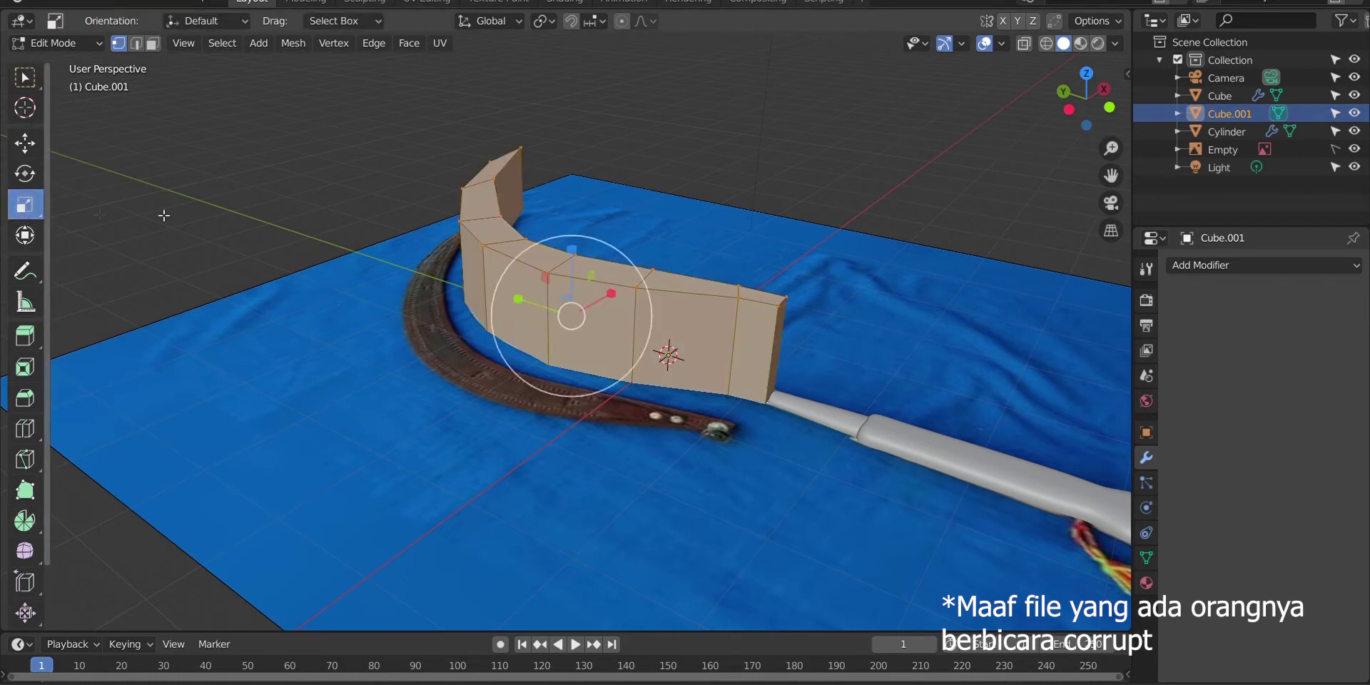
drag(582, 263, 567, 314)
drag(581, 264, 569, 300)
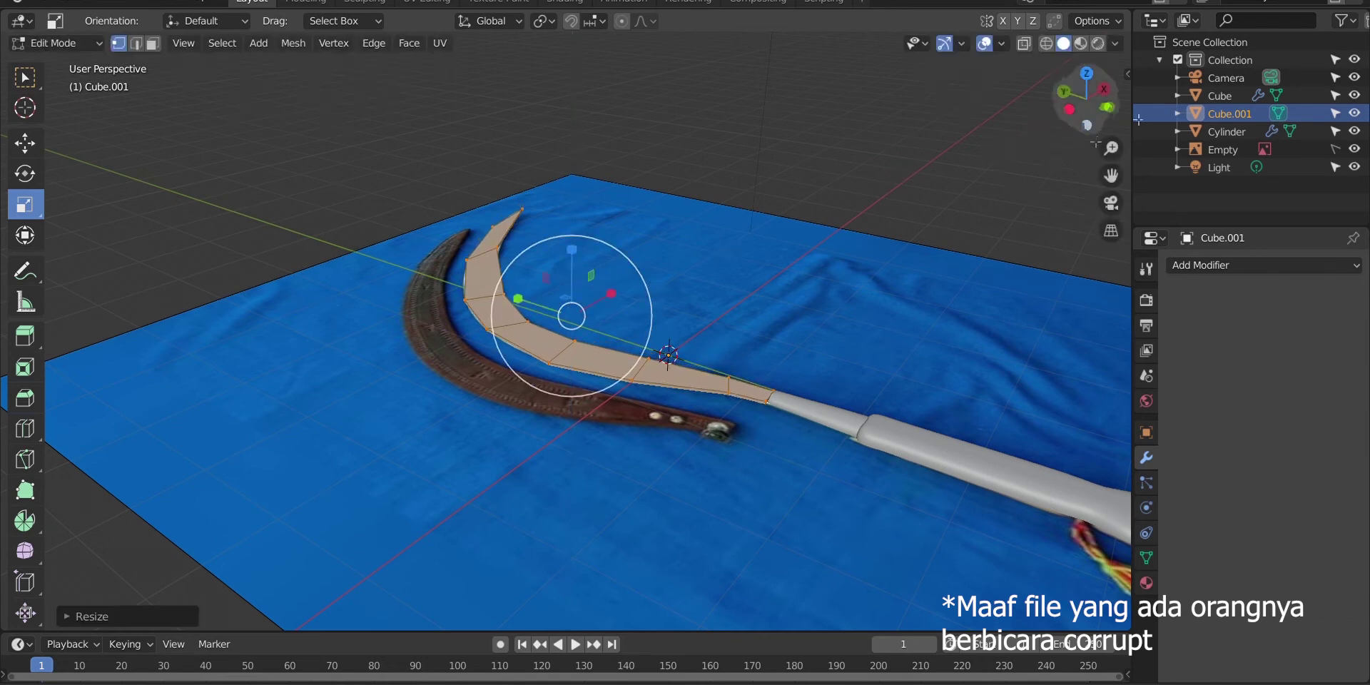
Hide the reference image and move the blade mesh along Y so its base reaches into the collar
click(1354, 149)
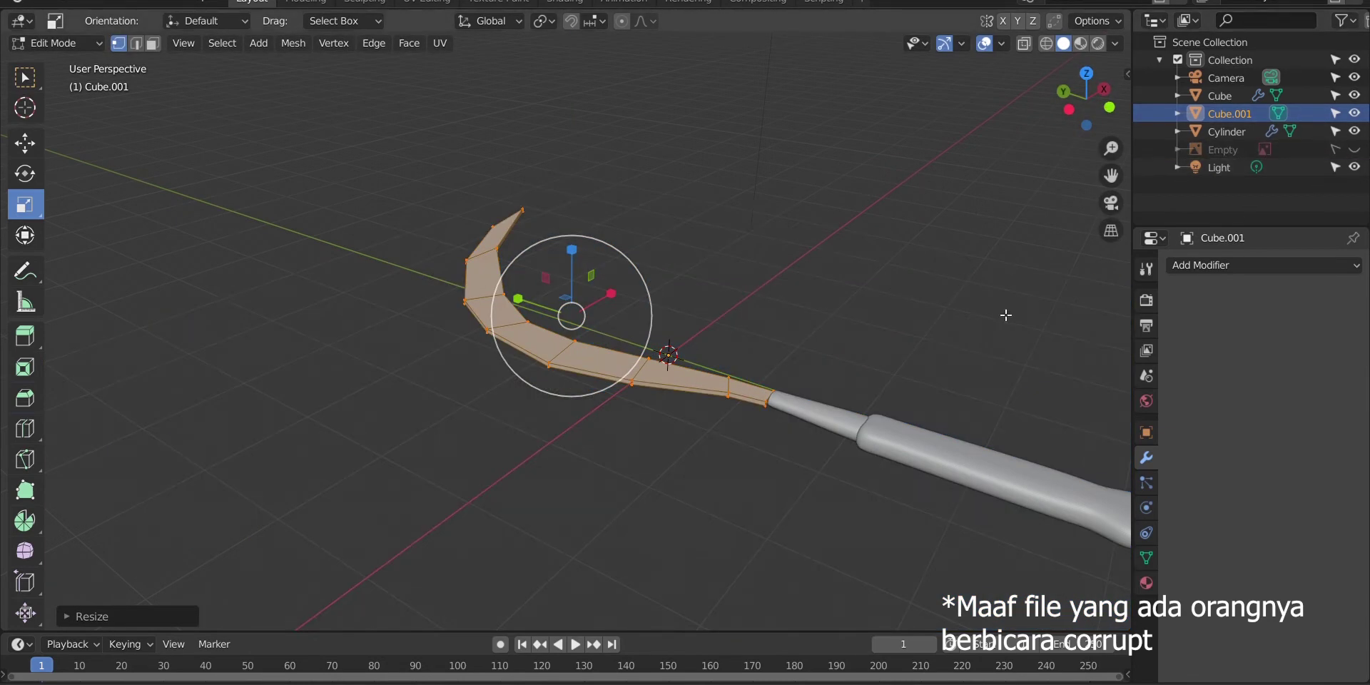
scroll(1001, 343, up, 4)
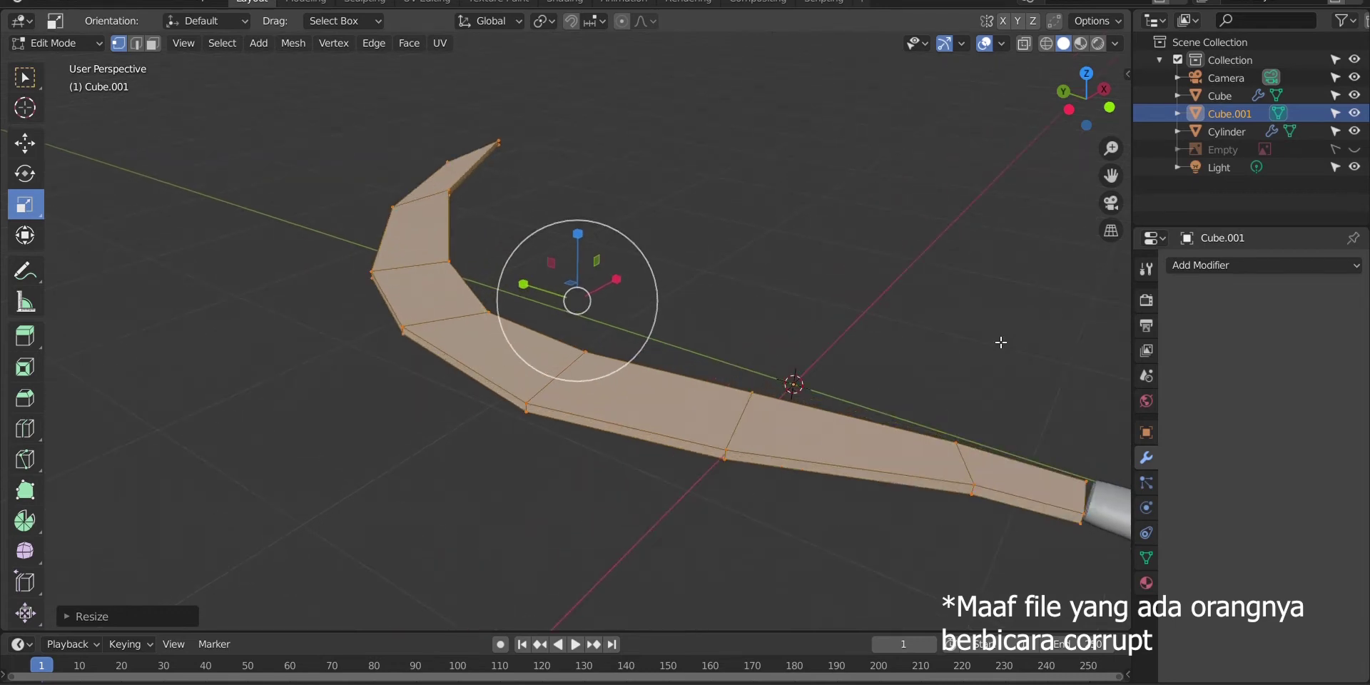
mouse_move(999, 341)
middle_down()
mouse_move(1024, 286)
mouse_move(1035, 319)
mouse_move(1009, 345)
middle_up()
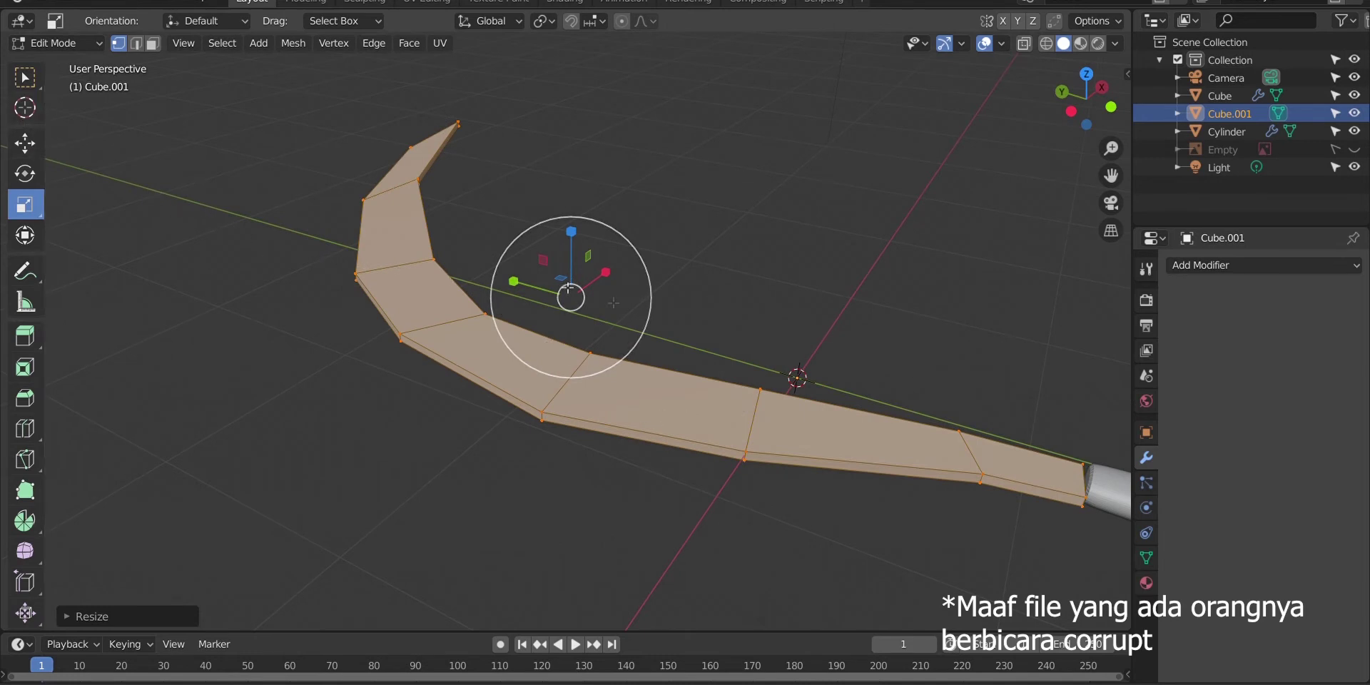
key(g)
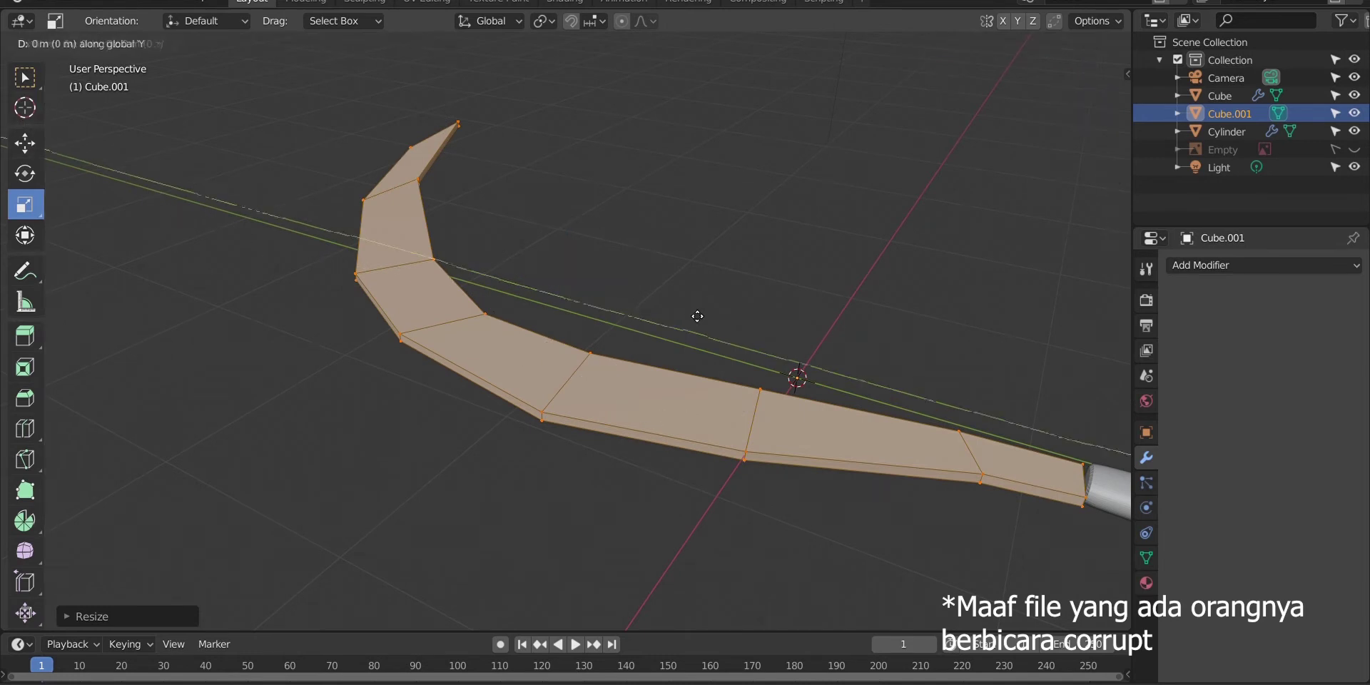
click(703, 324)
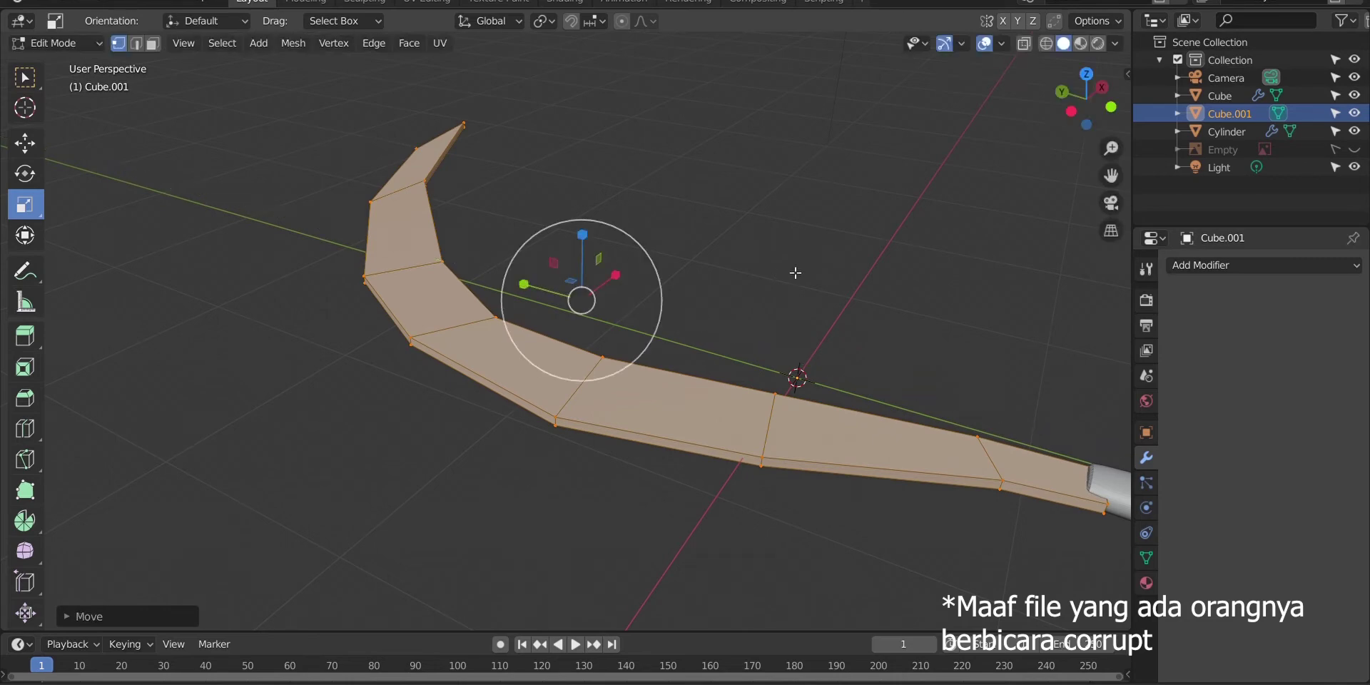
In top view, move the blade mesh along X so its base lines up with the collar's end
middle_drag(796, 272, 753, 309)
click(1086, 81)
shift+middle_drag(676, 520, 726, 273)
key(g)
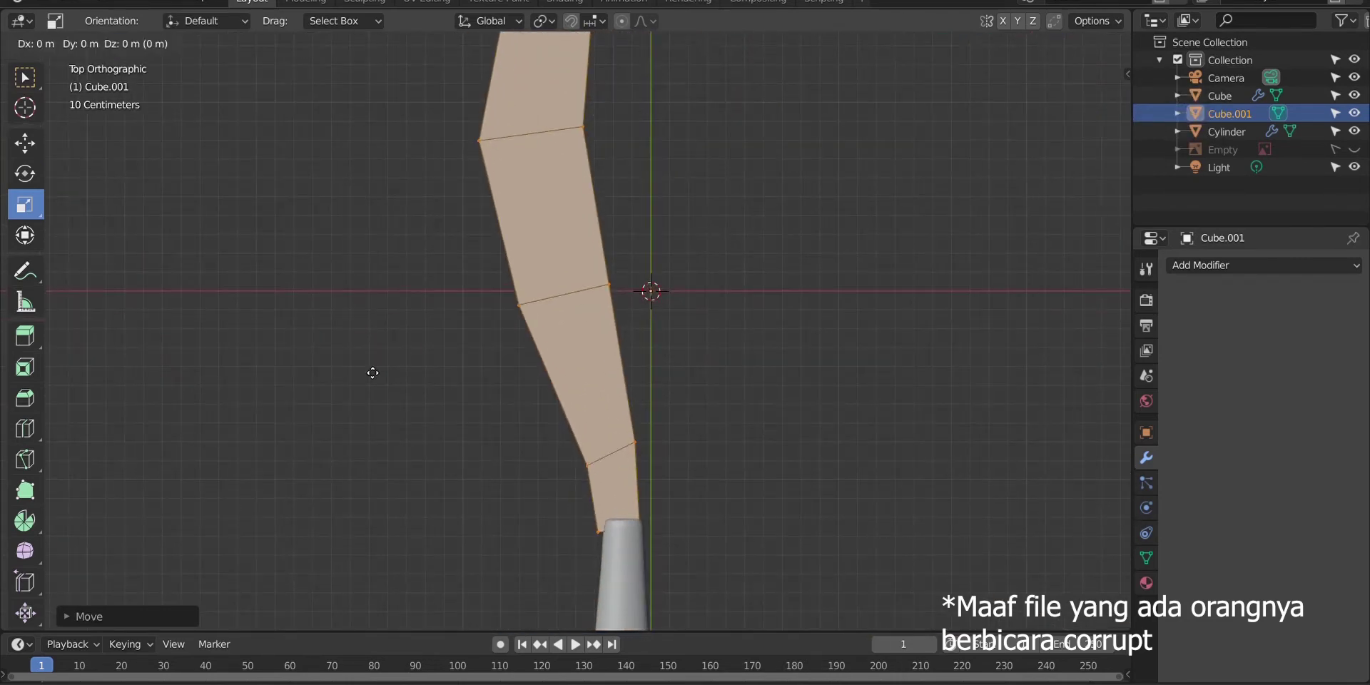
key(x)
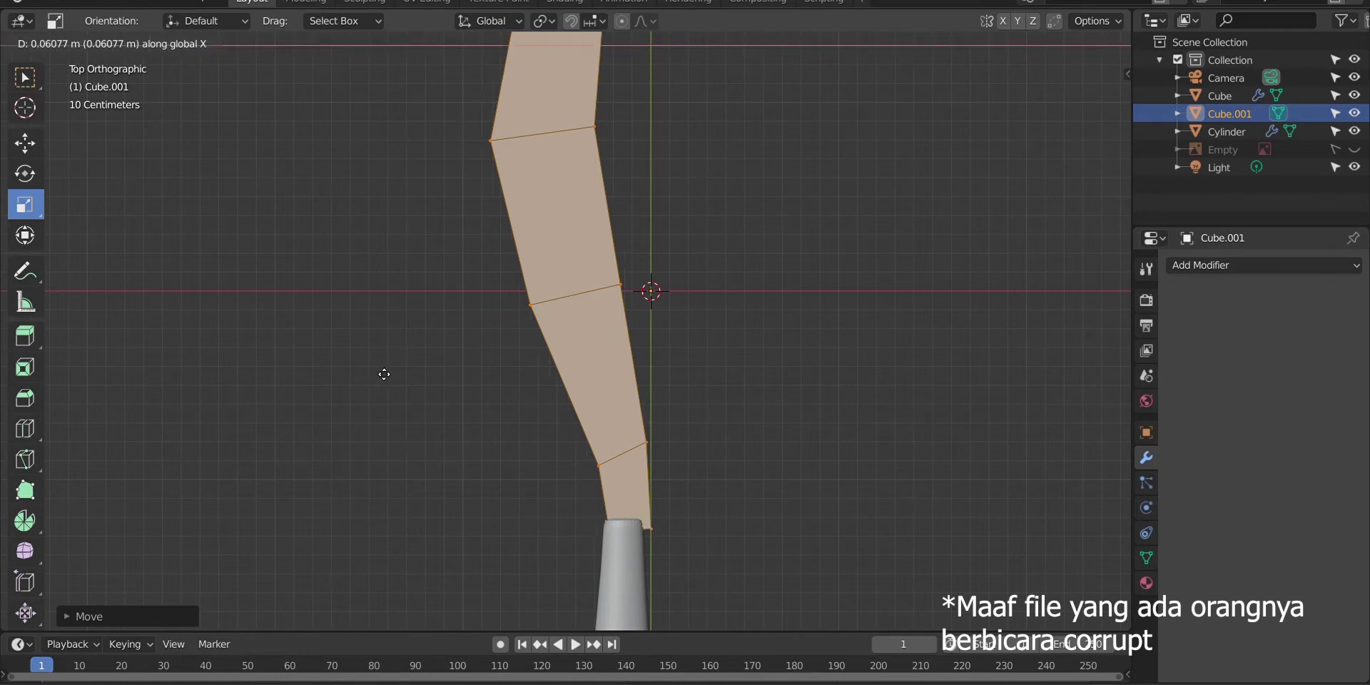
click(378, 376)
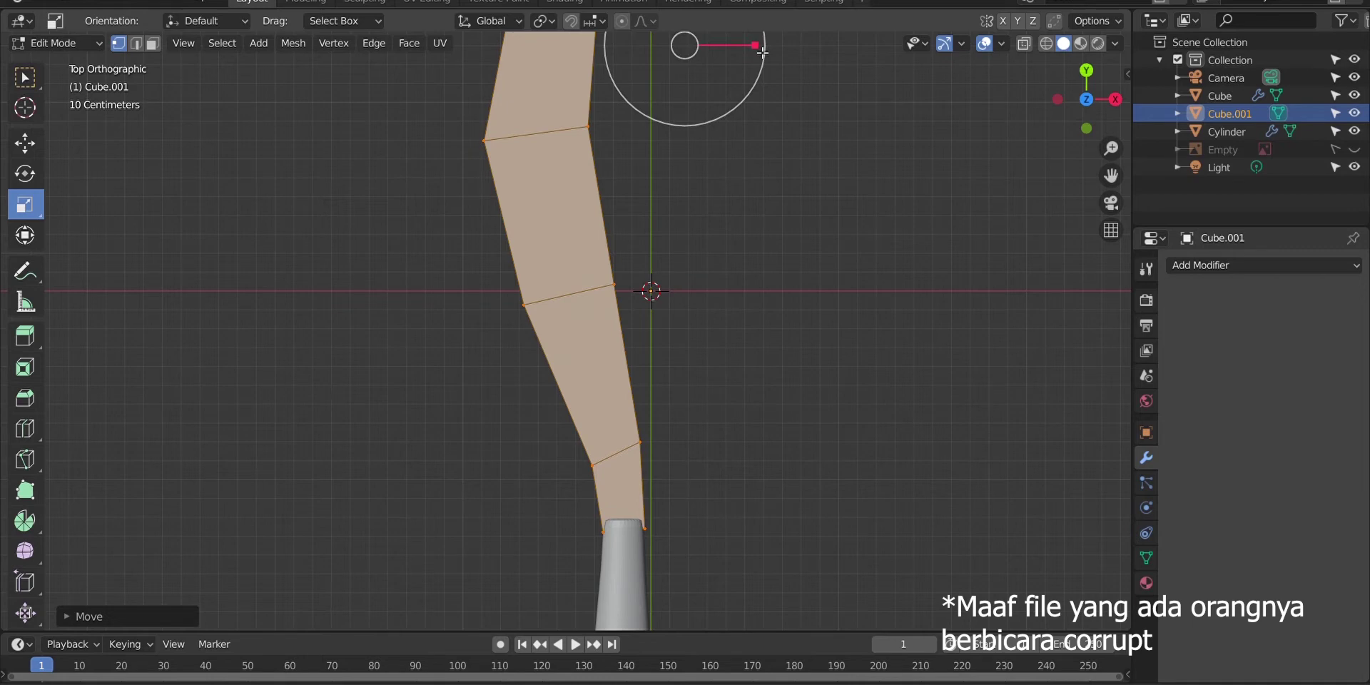
Scale the blade mesh down along X and shift it sideways to match its base to the collar's width
mouse_move(762, 52)
mouse_down()
mouse_move(737, 55)
mouse_move(748, 62)
mouse_up()
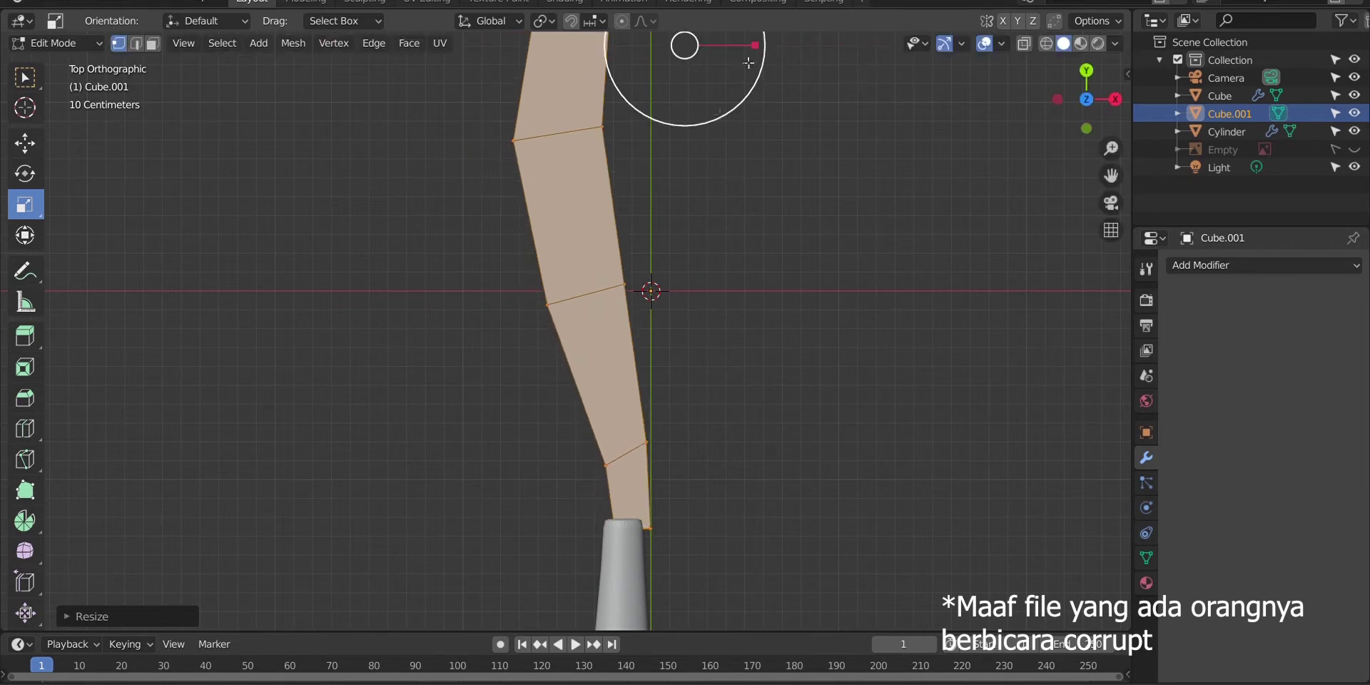
key(g)
click(647, 376)
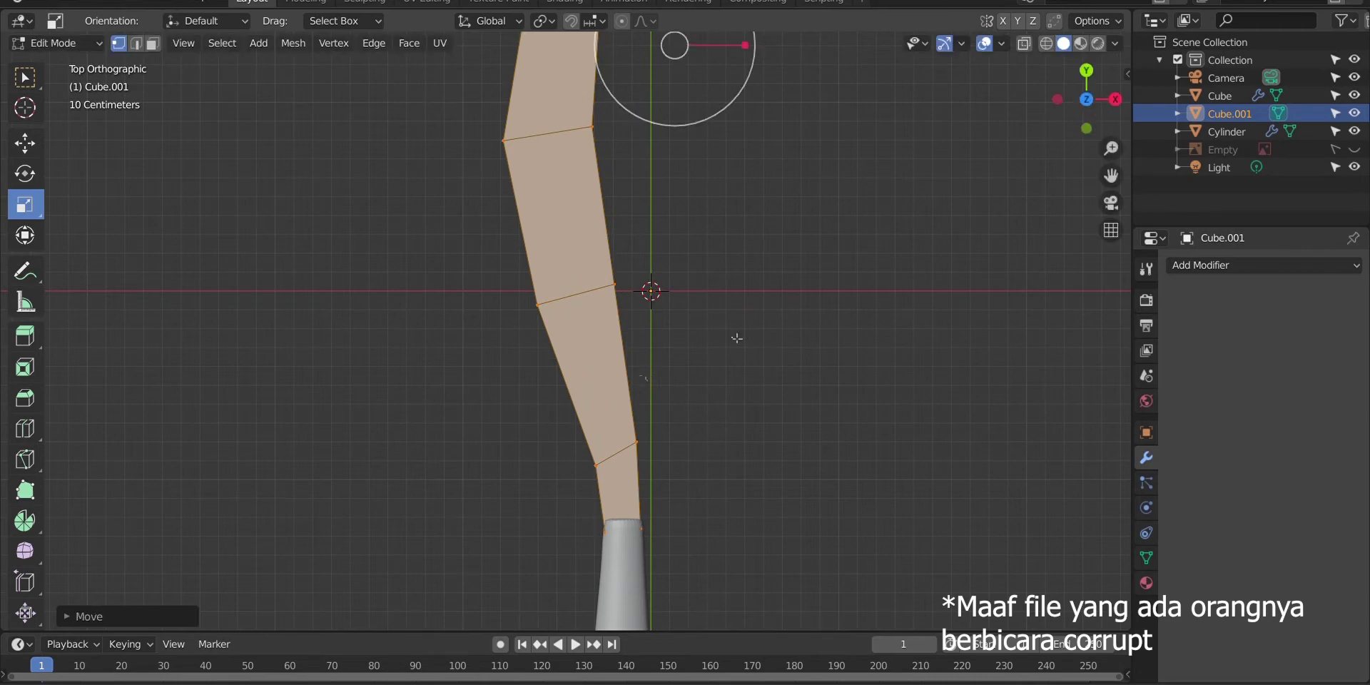
click(814, 317)
drag(1085, 92, 1035, 123)
Return to Object Mode and add a Subdivision Surface modifier to the blade with 3 viewport subdivisions
key(Tab)
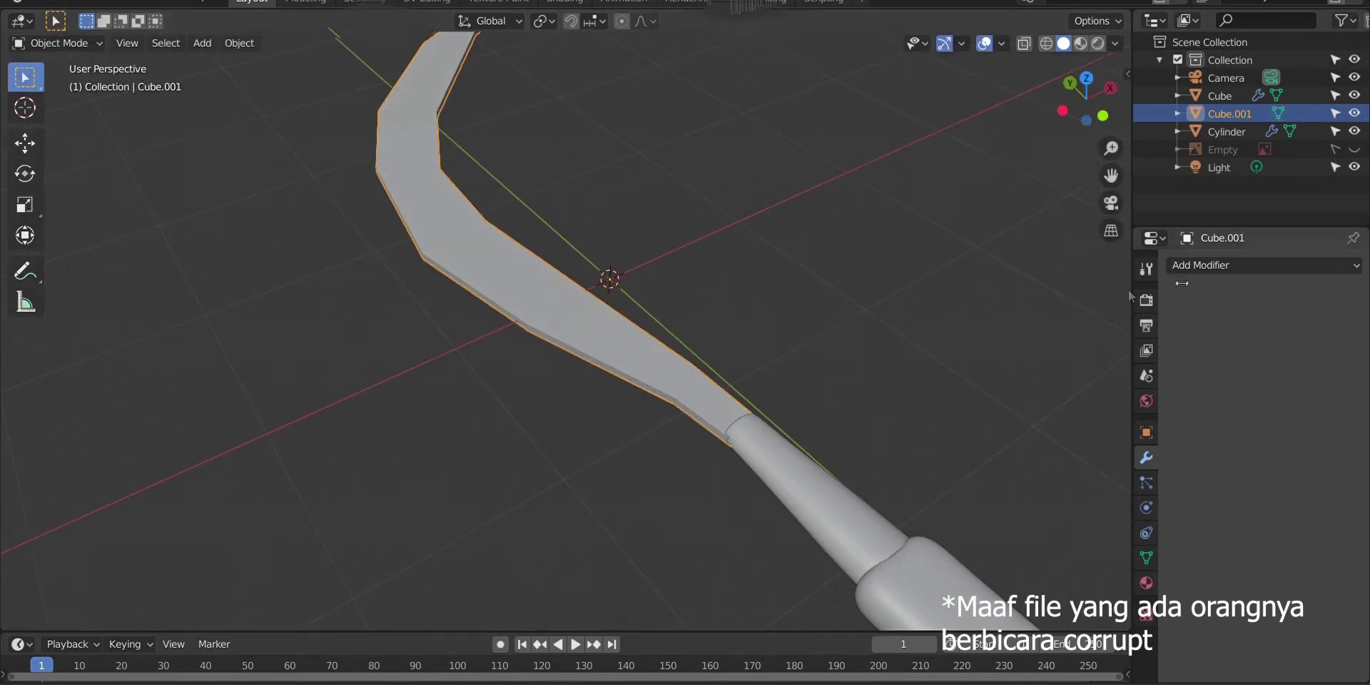
click(1208, 265)
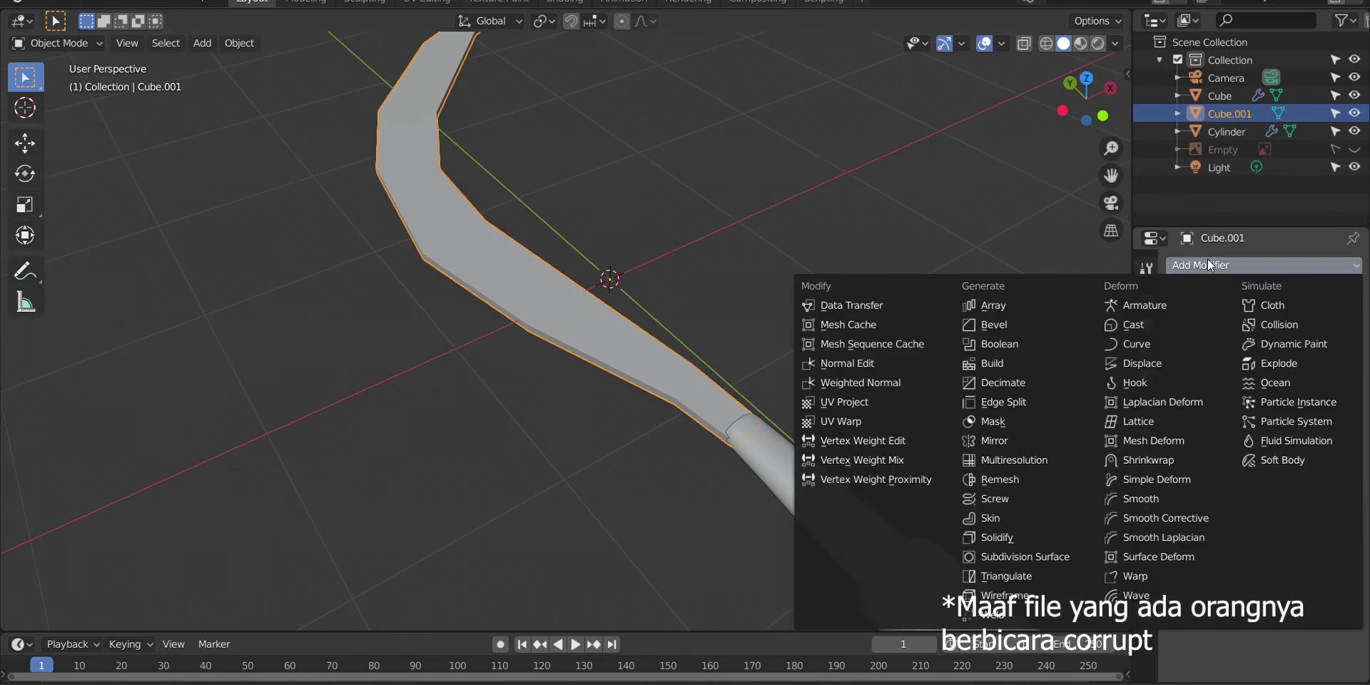
click(978, 557)
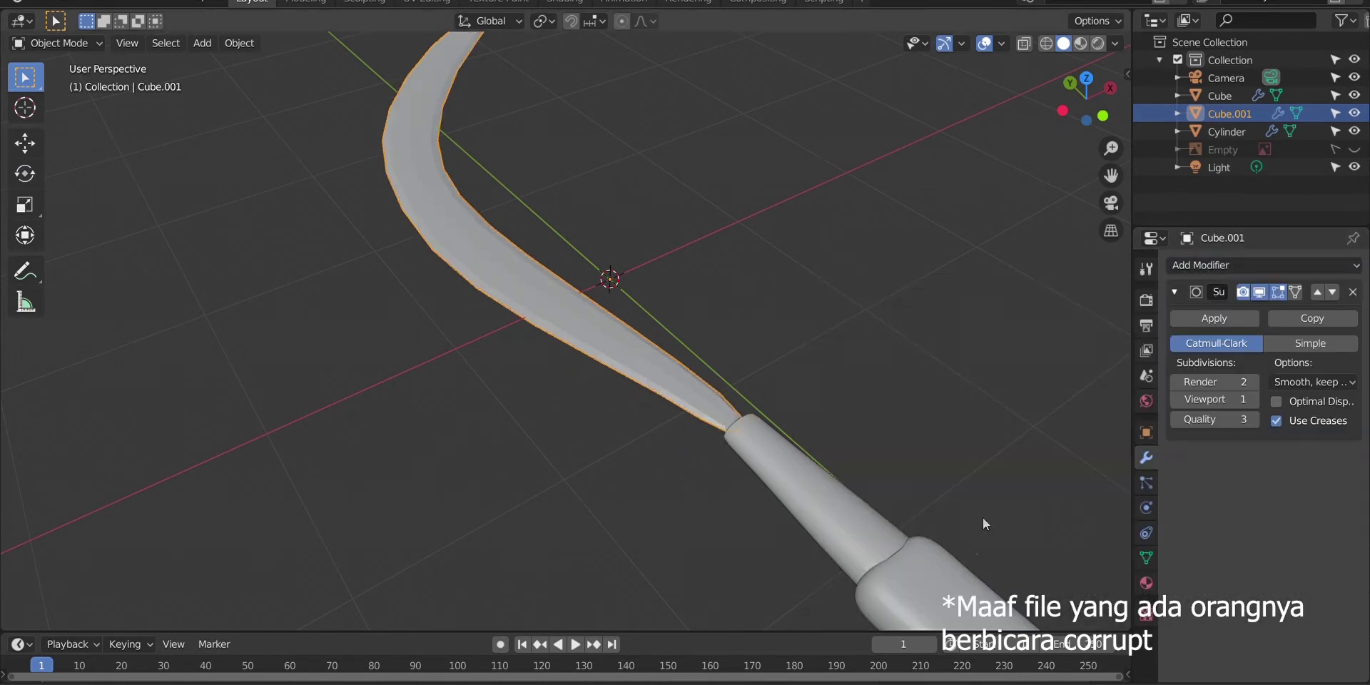
click(1252, 400)
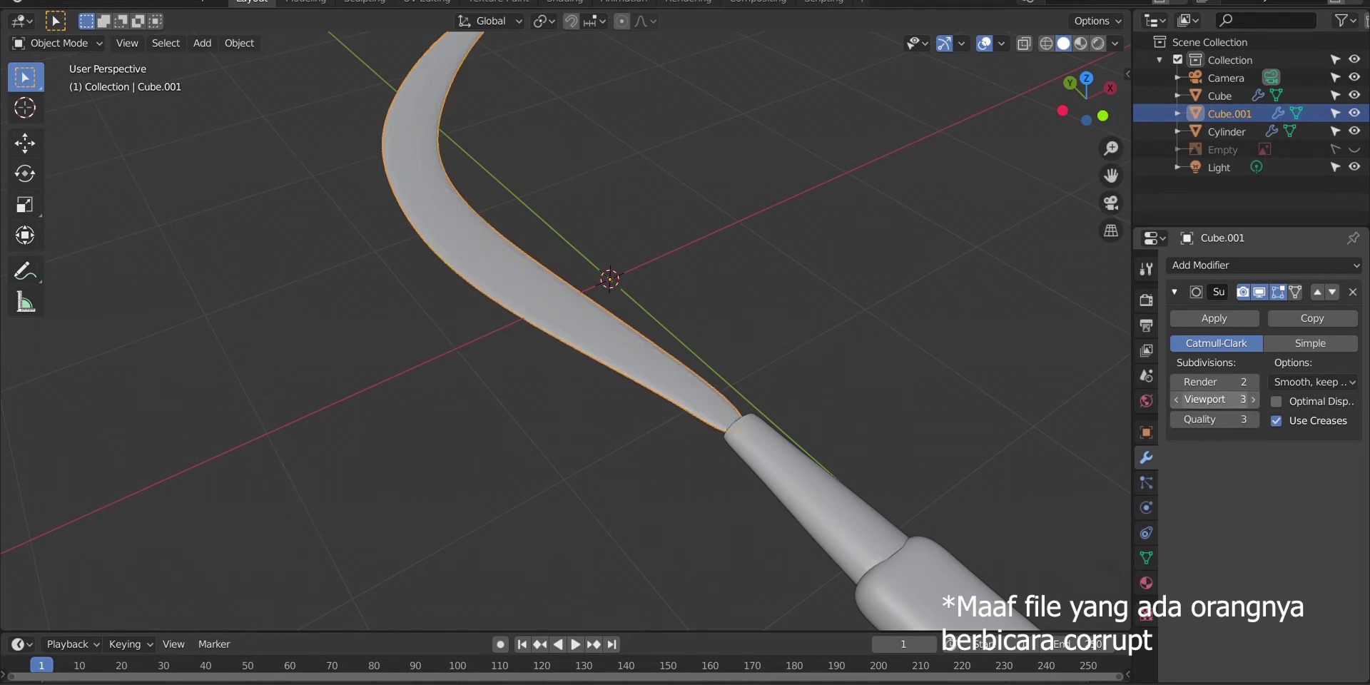
drag(1086, 100, 1099, 101)
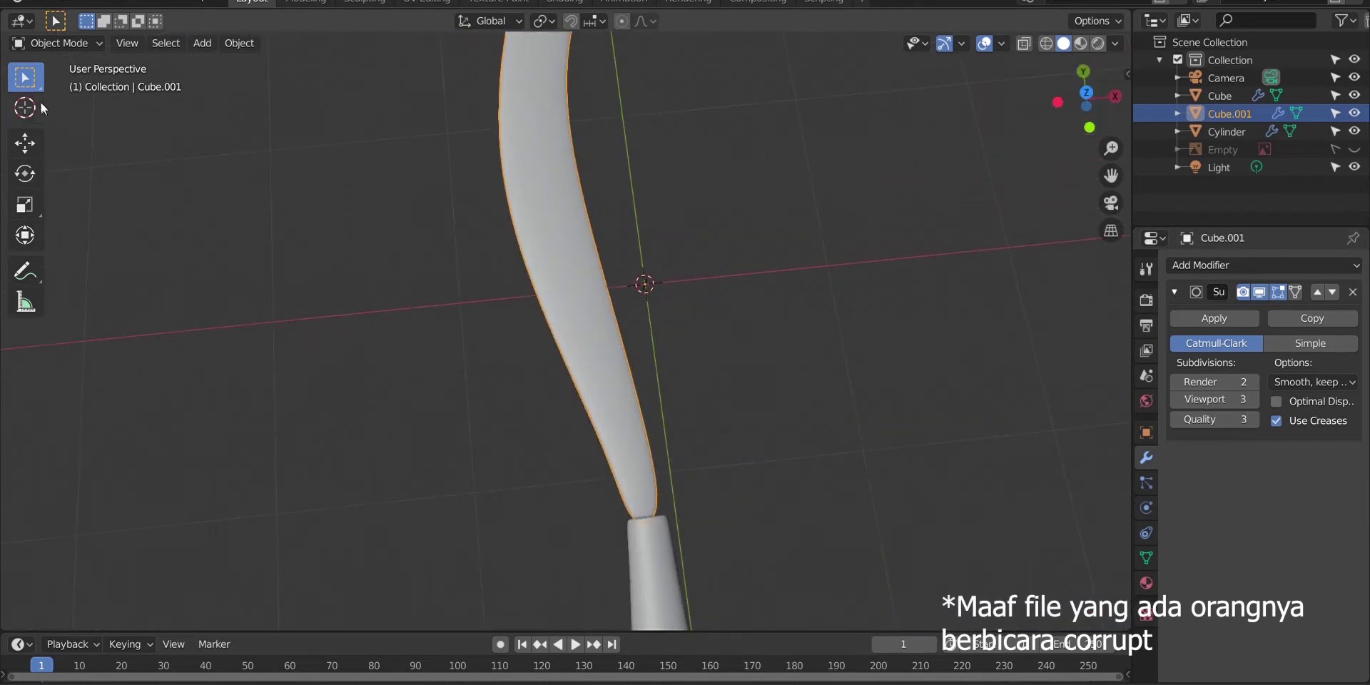
key(g)
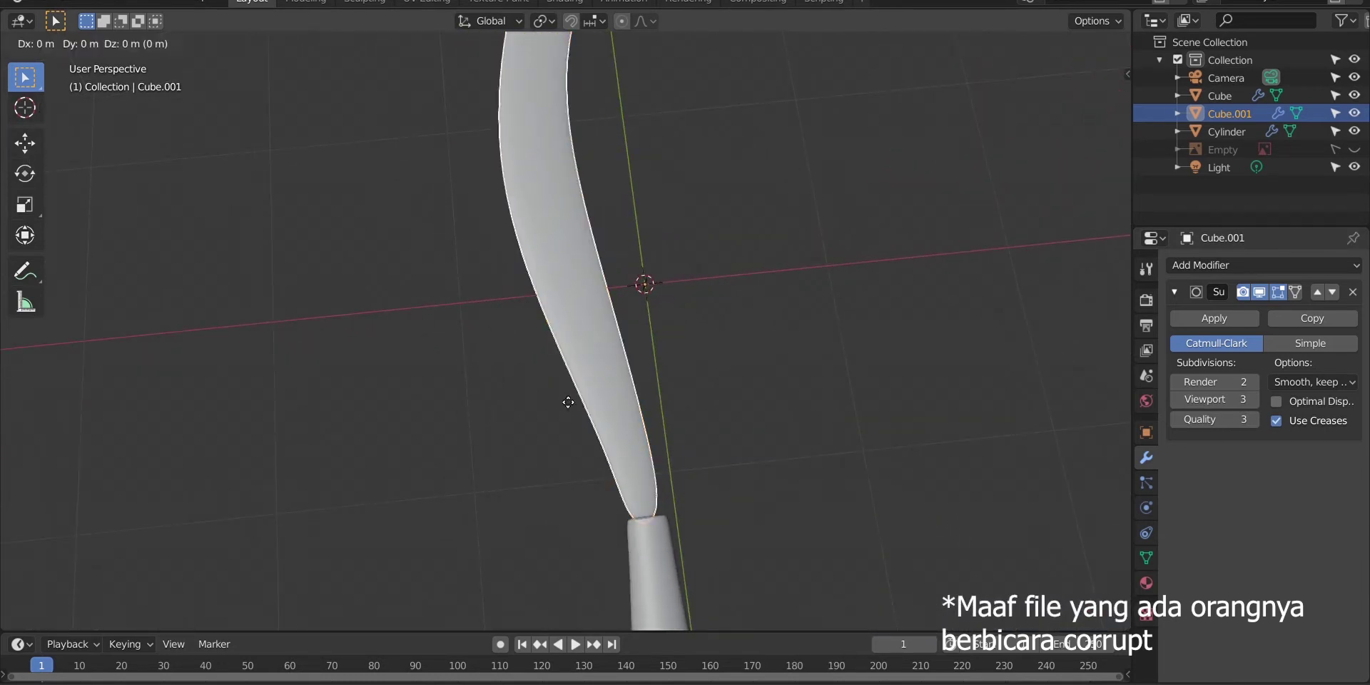
click(567, 411)
key(ctrl+z)
Move the smoothed blade along Y into the collar, adjust it along X to align with the collar, and deselect it
key(g)
key(x)
key(y)
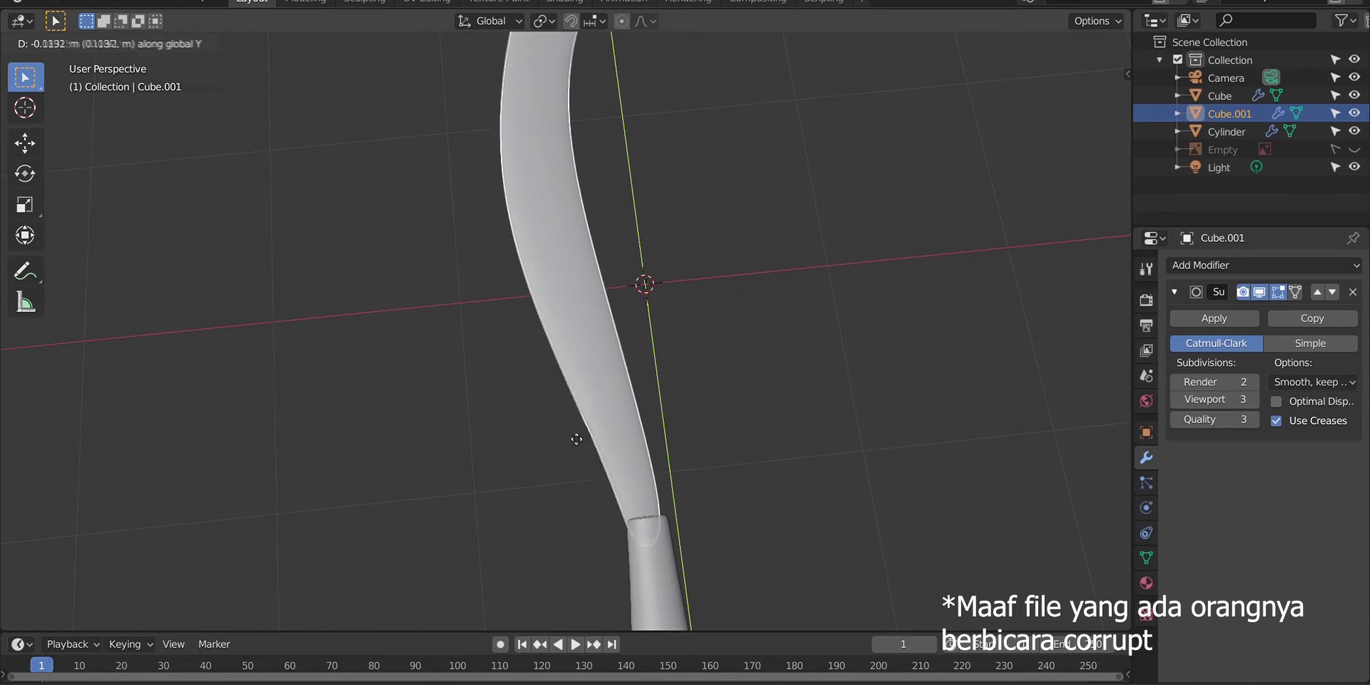
click(585, 454)
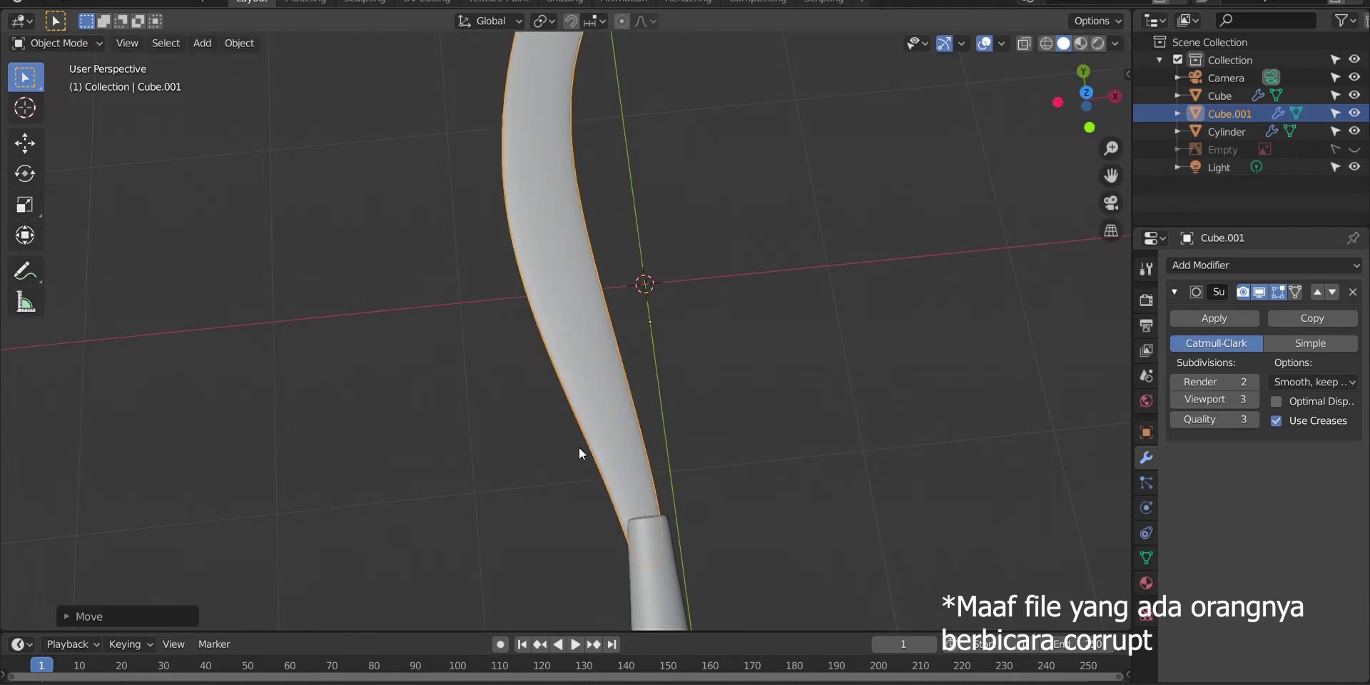
key(g)
key(x)
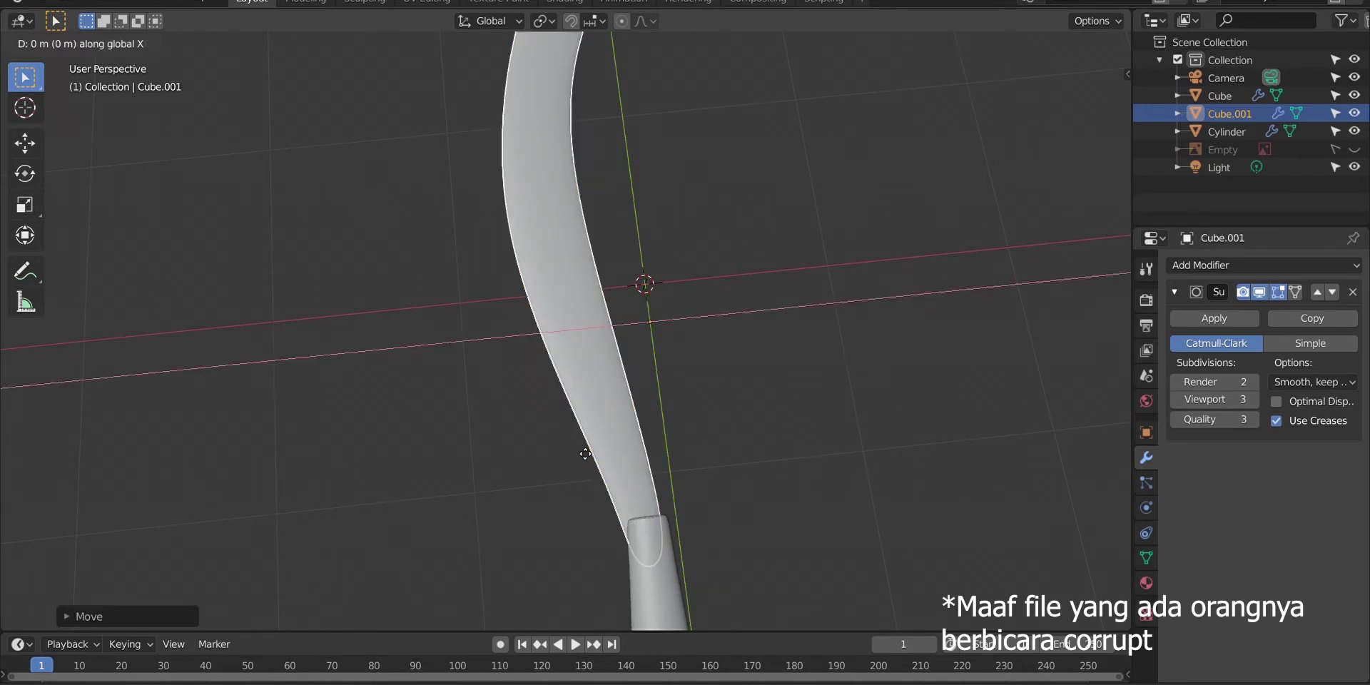
click(592, 454)
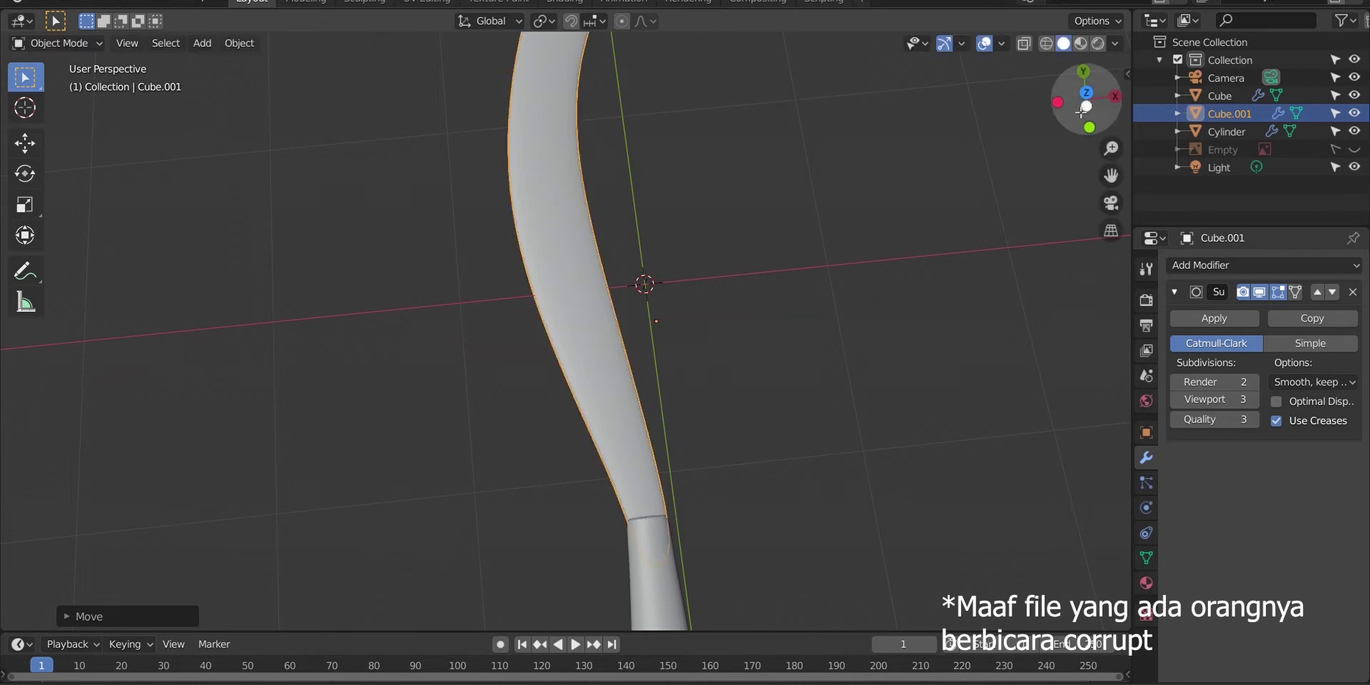
click(1095, 97)
click(985, 221)
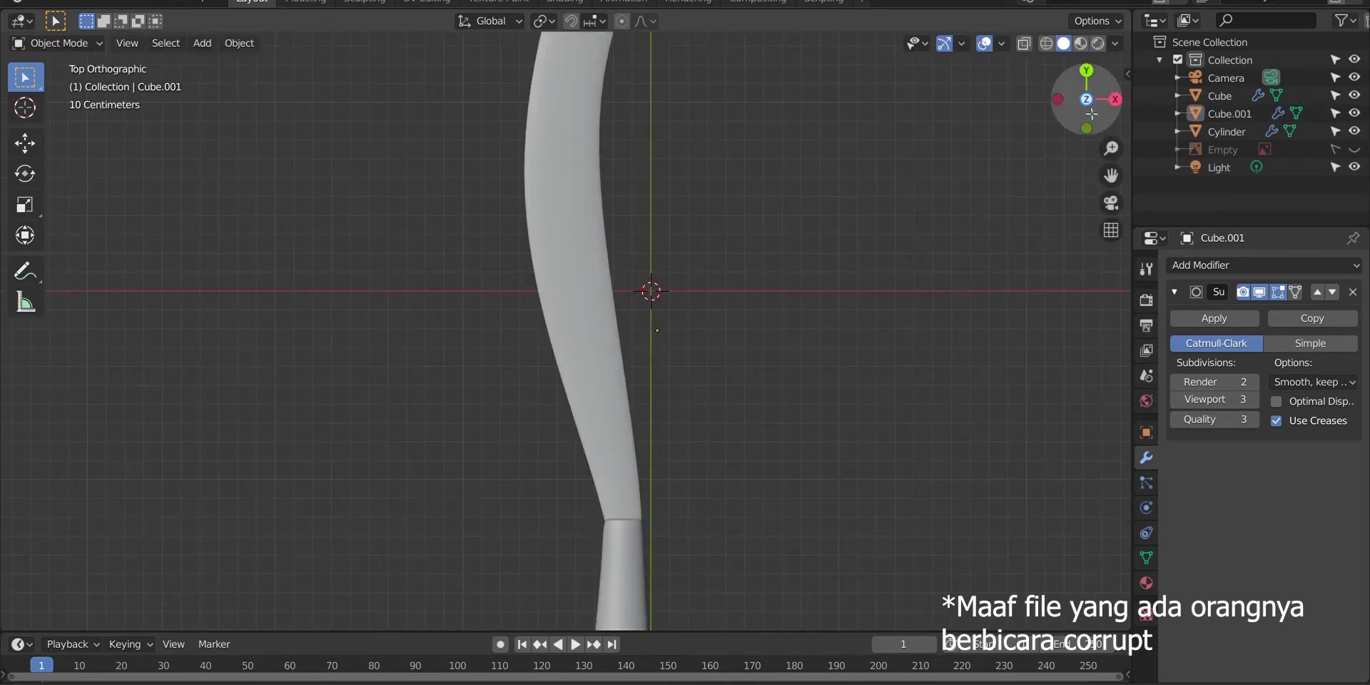
drag(1096, 107, 1101, 92)
scroll(790, 258, down, 6)
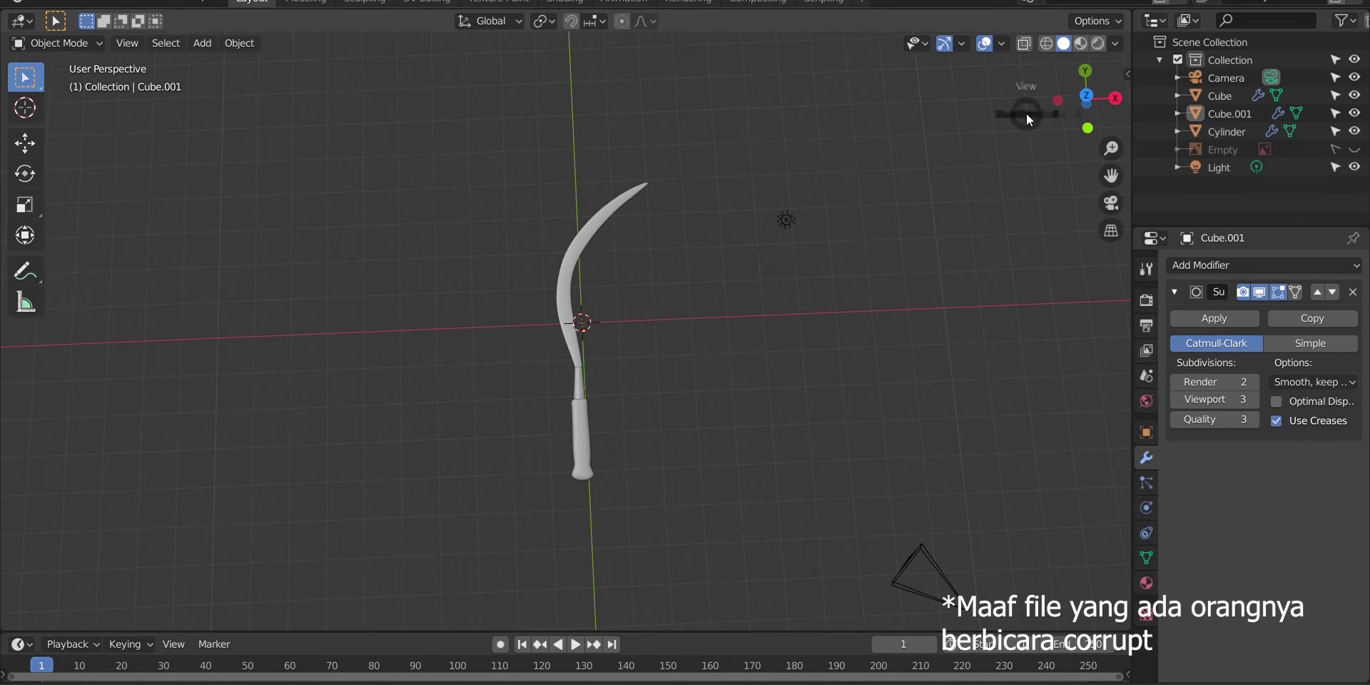
Scale the handle, collar and blade down together so the whole sickle fits comfortably inside the camera frame, and deselect them
key(grave)
click(924, 187)
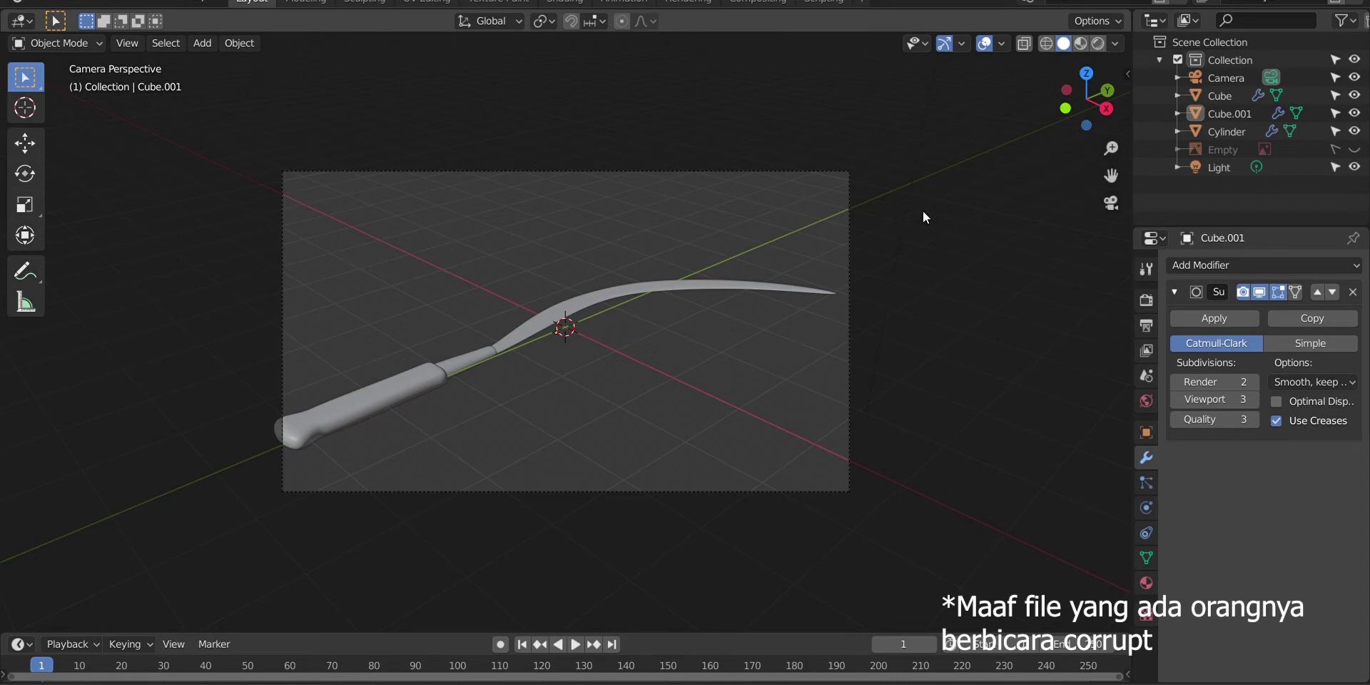
drag(1081, 103, 1067, 118)
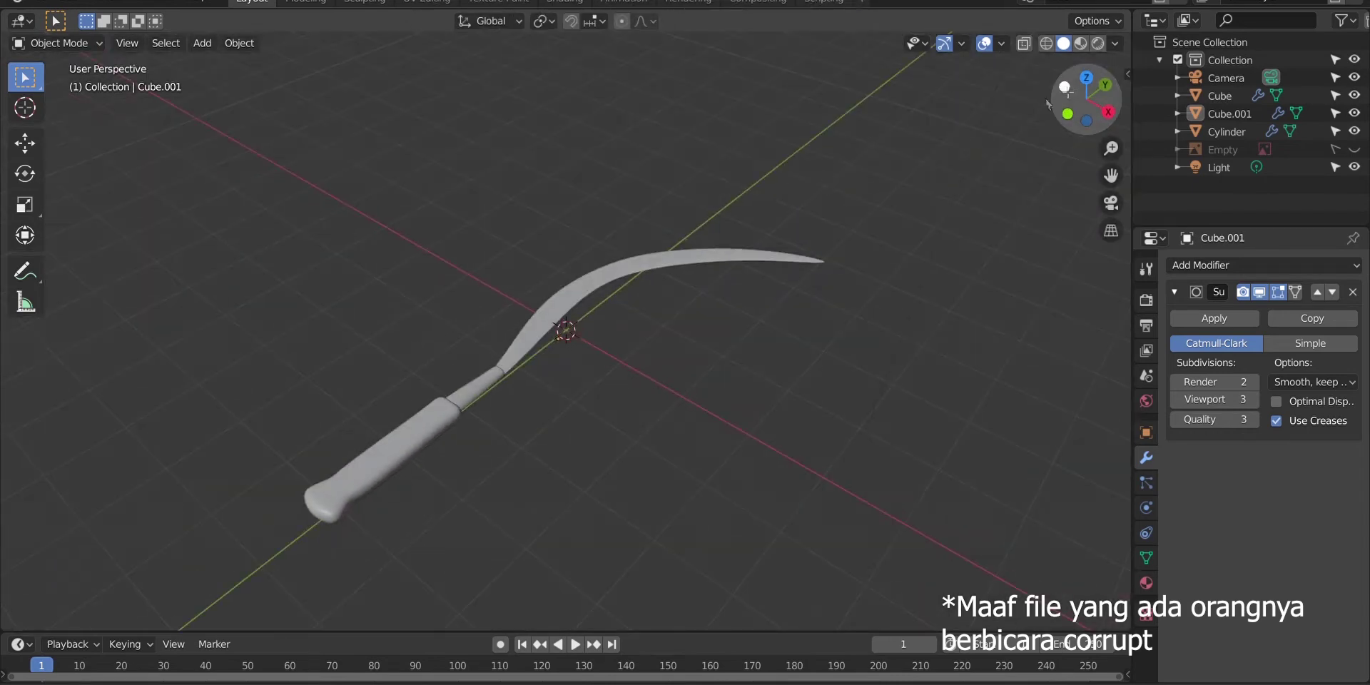
drag(295, 176, 761, 550)
key(s)
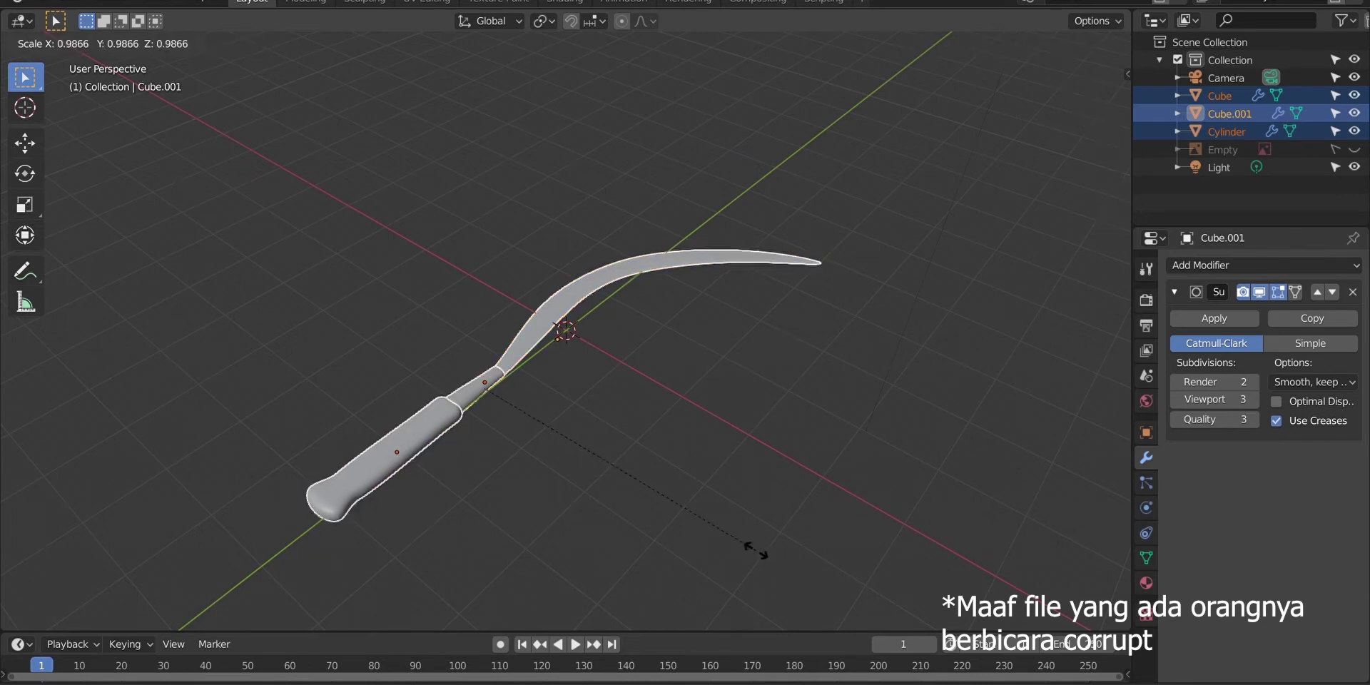
click(661, 523)
key(grave)
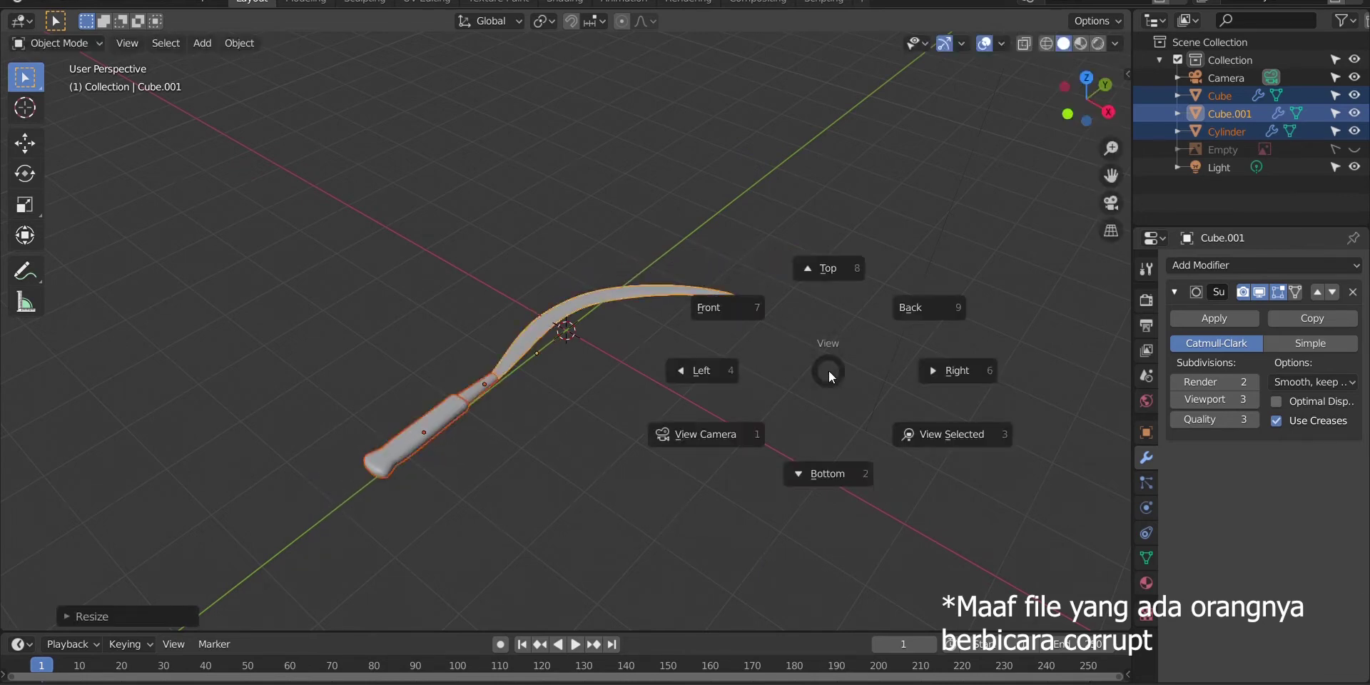
click(734, 423)
click(769, 374)
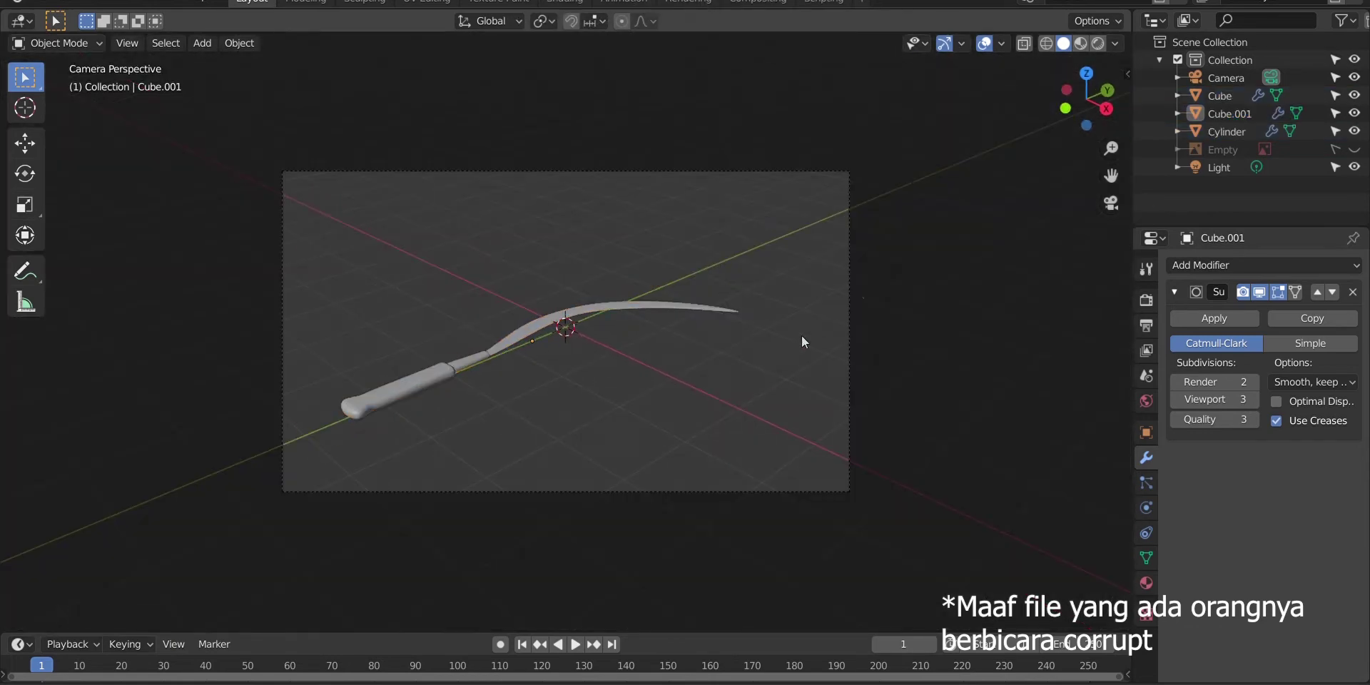
Select the handle and change its material's surface shader to Diffuse BSDF
drag(1092, 101, 1102, 107)
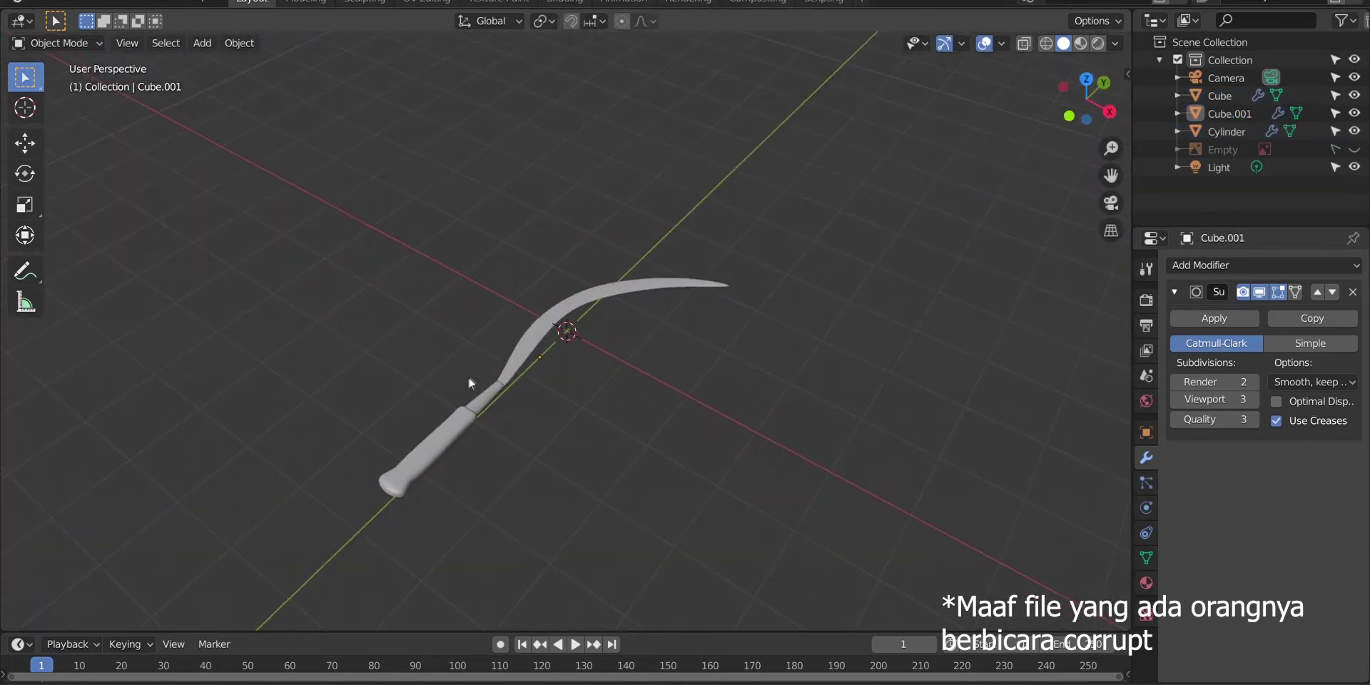
click(438, 420)
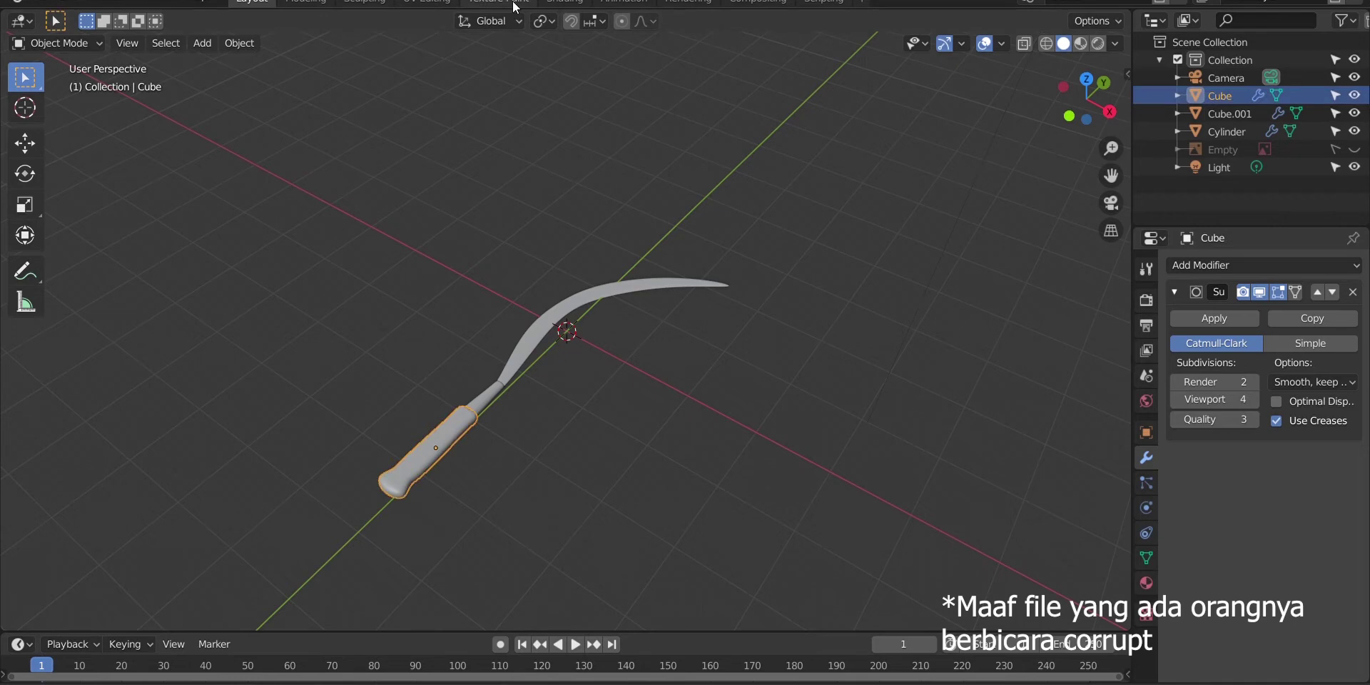
click(559, 2)
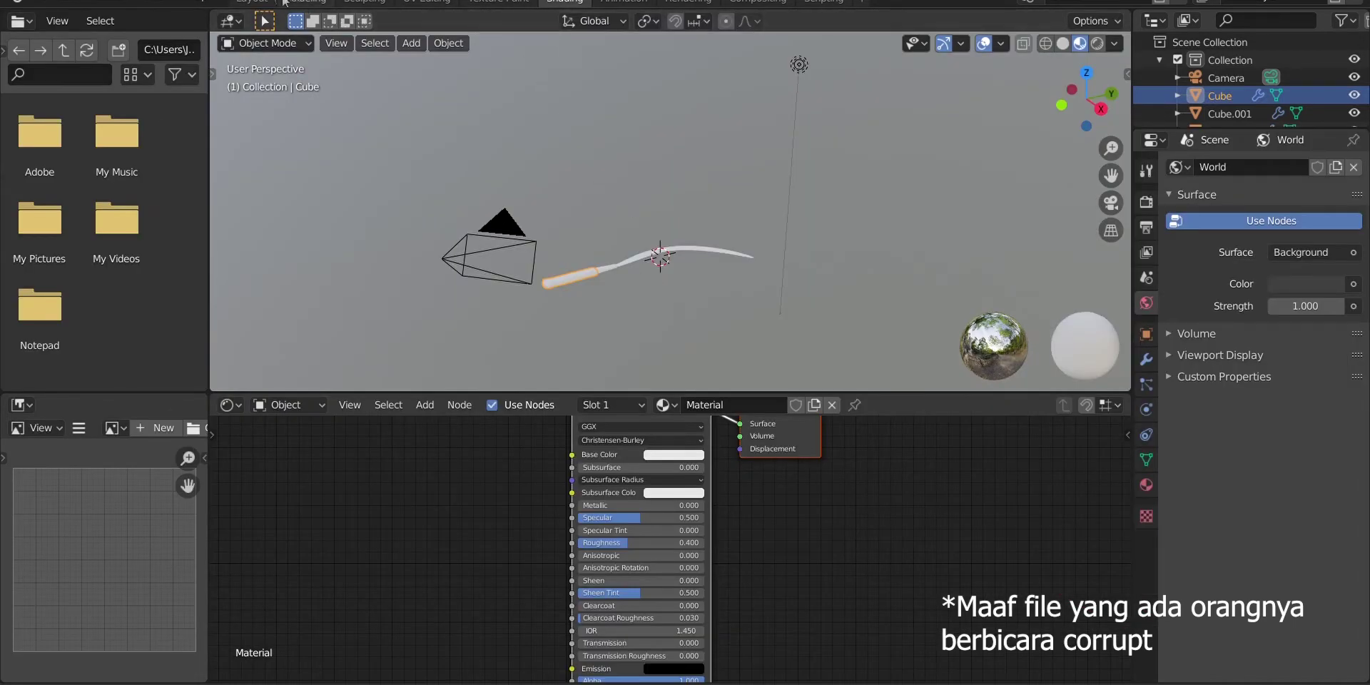
click(253, 2)
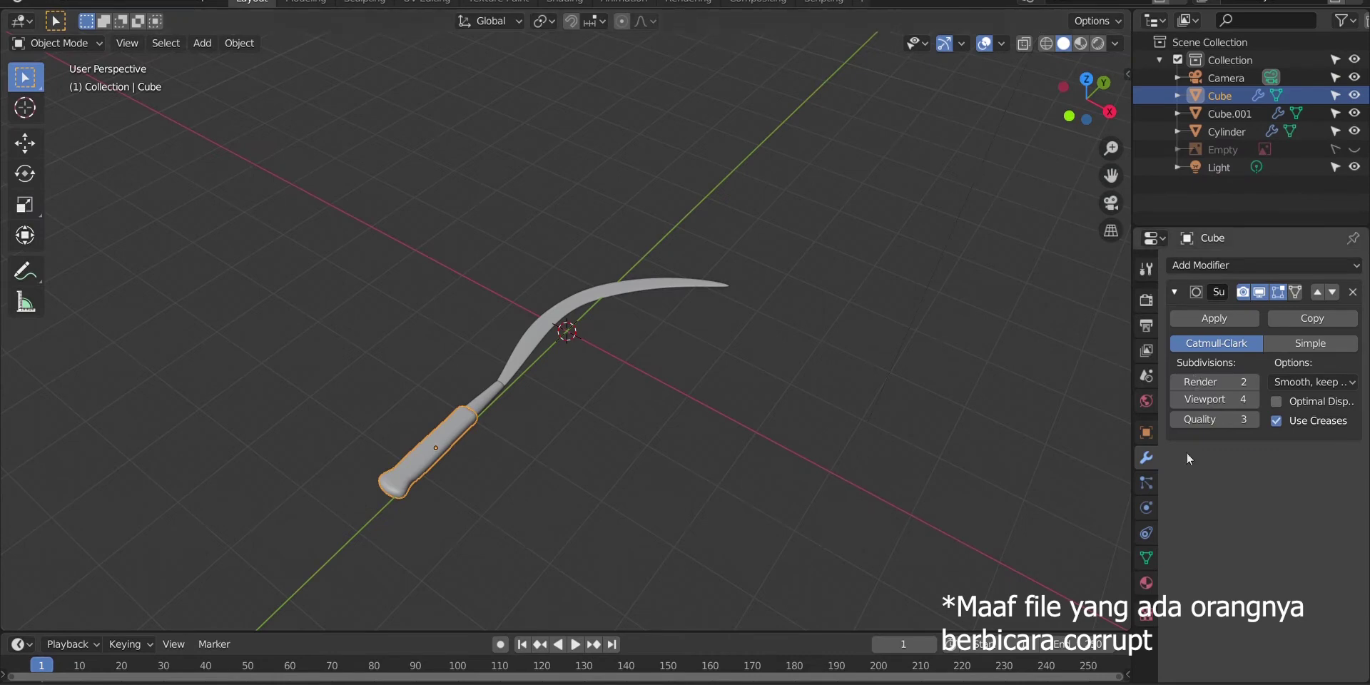
click(1147, 583)
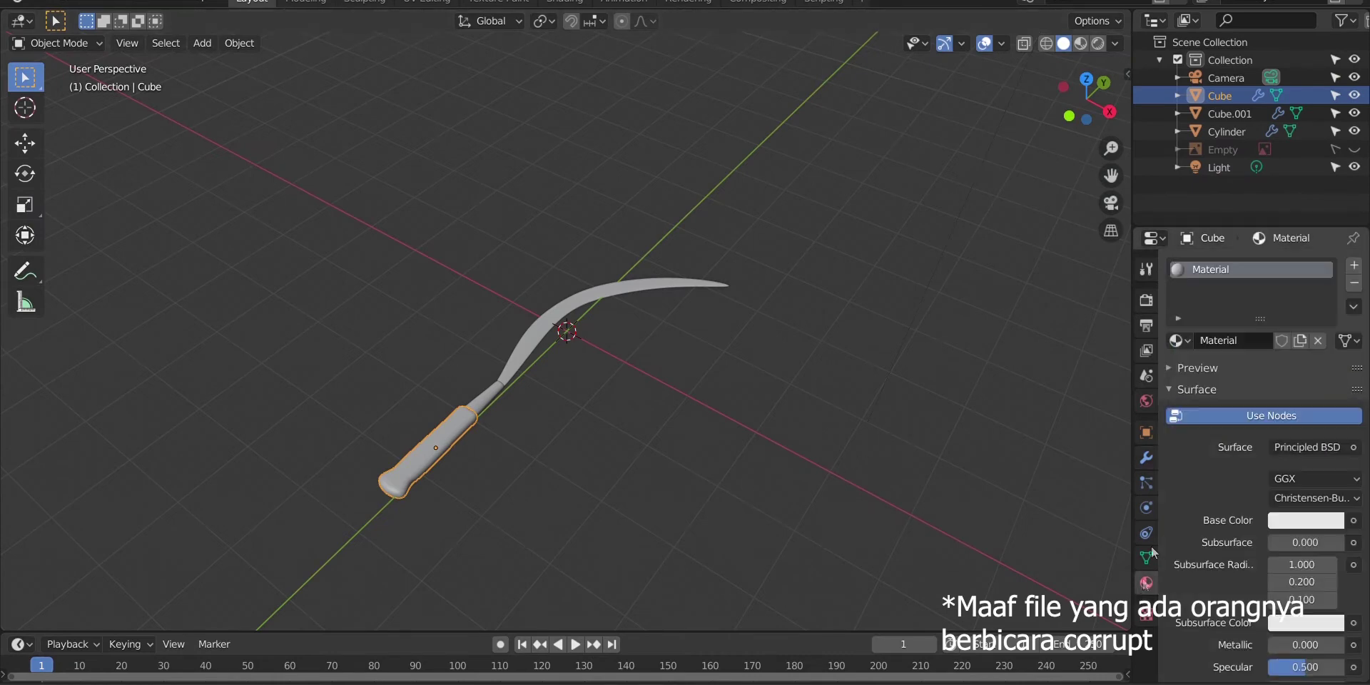
click(1296, 447)
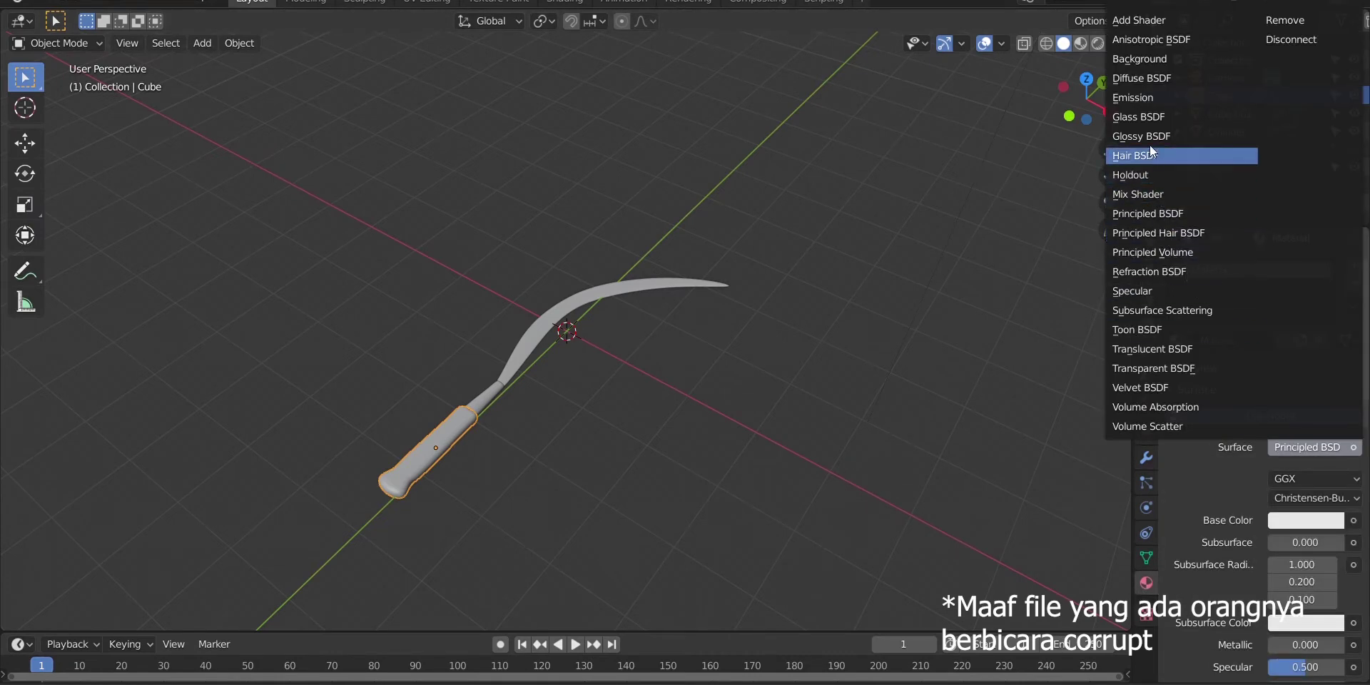
click(1129, 83)
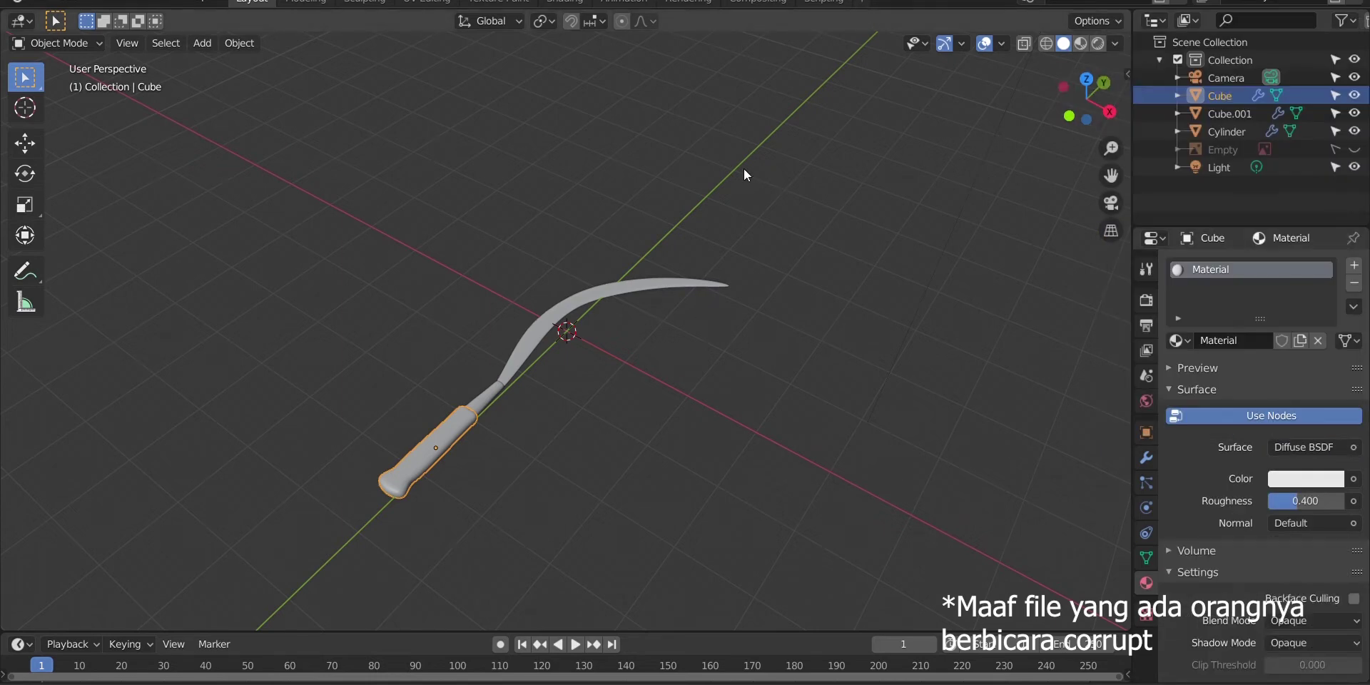
In the Shading workspace, add an Image Texture node to the handle's material, placed ahead of the Diffuse BSDF node
click(564, 3)
scroll(578, 520, up, 3)
middle_drag(632, 595, 854, 615)
key(shift+a)
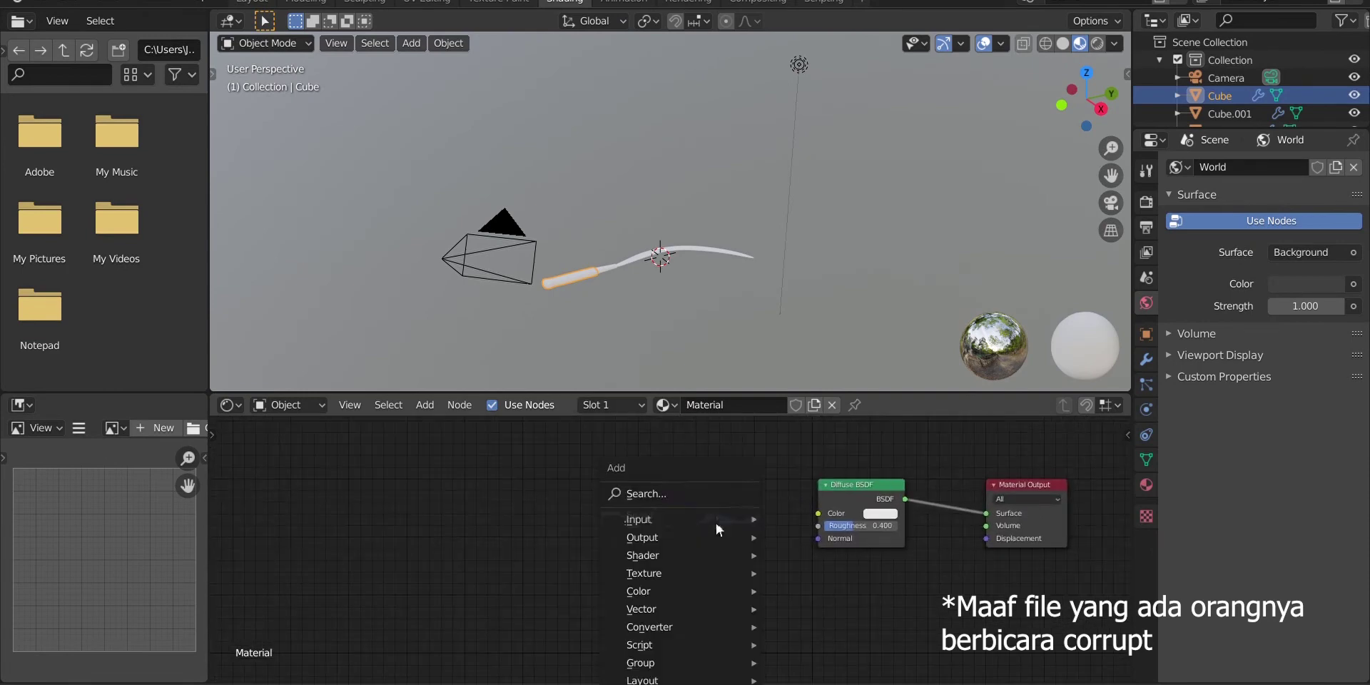
click(663, 494)
text(image)
key(Return)
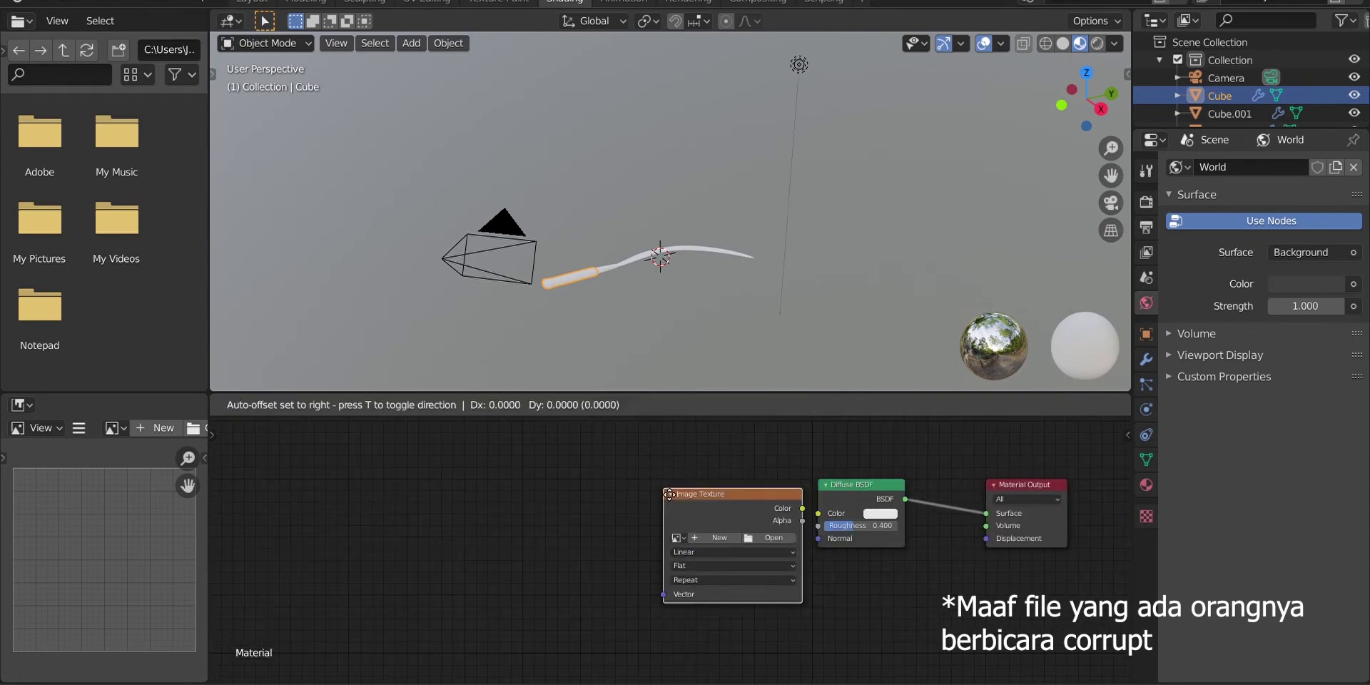
click(533, 440)
Insert a Mix Shader node into the link between the Diffuse BSDF and Material Output nodes
key(shift+a)
click(519, 448)
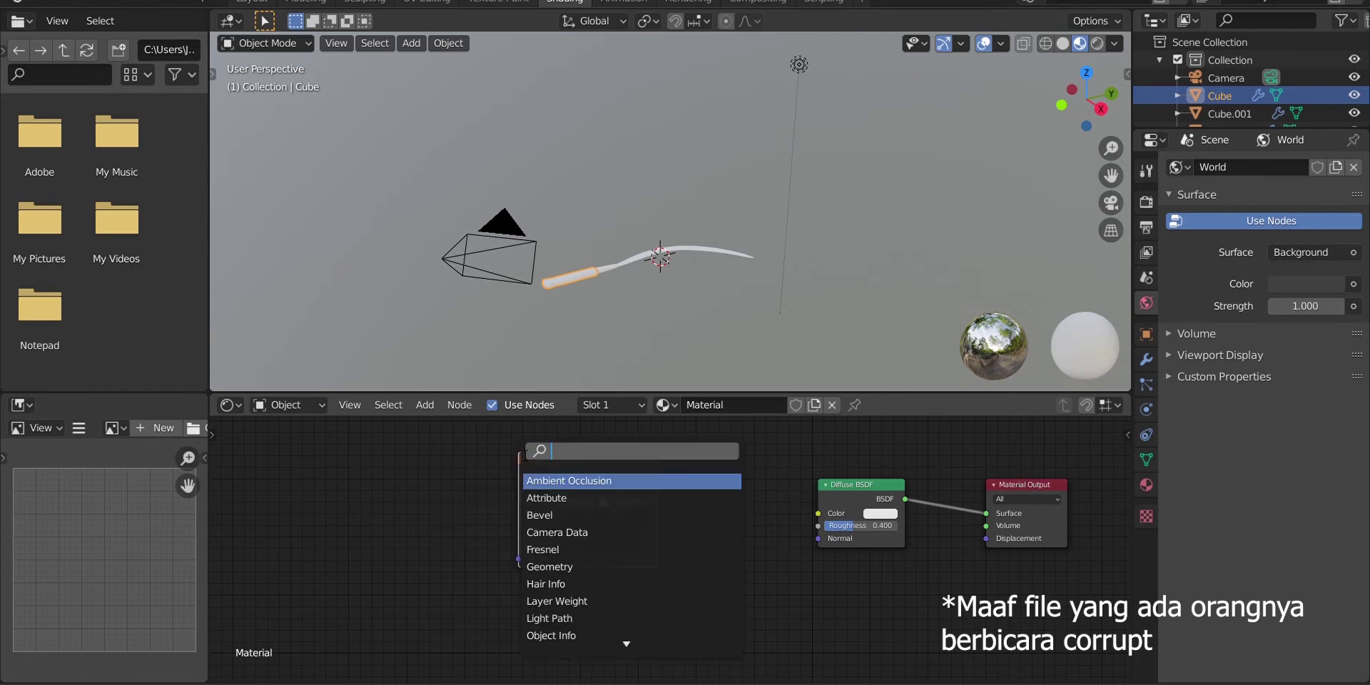
text(mix)
key(Return)
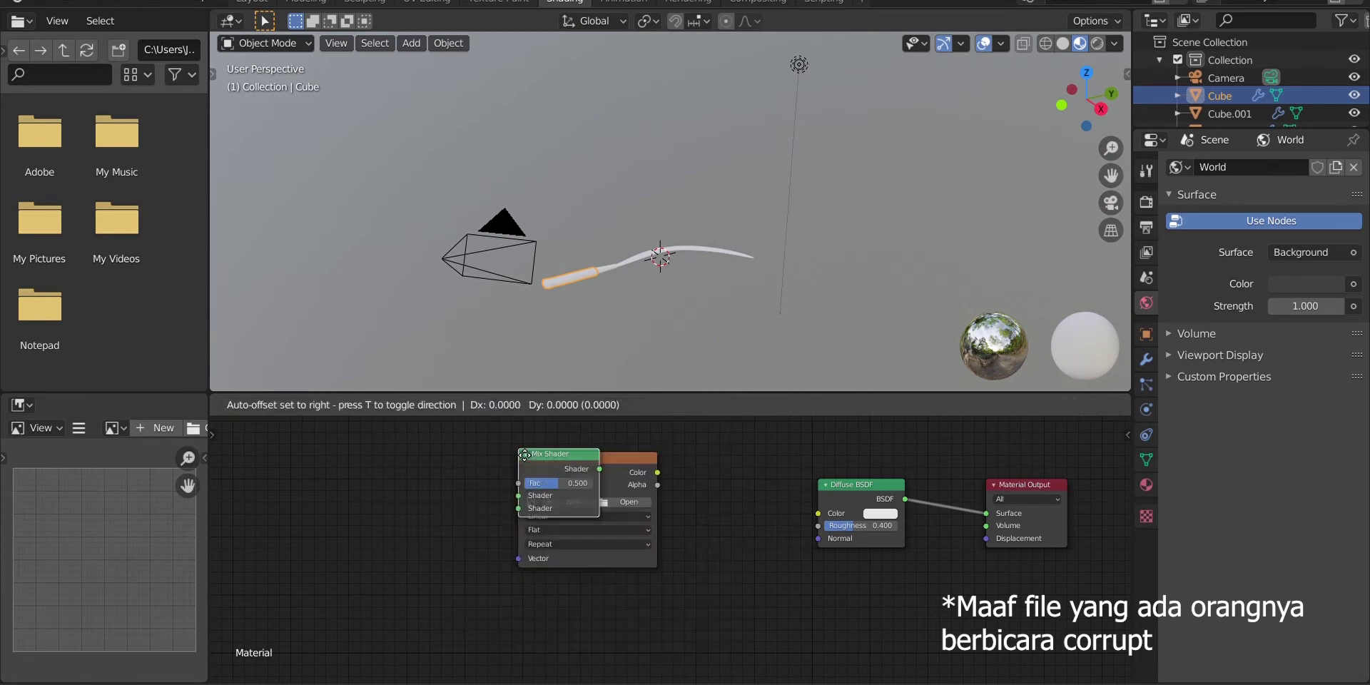
click(921, 476)
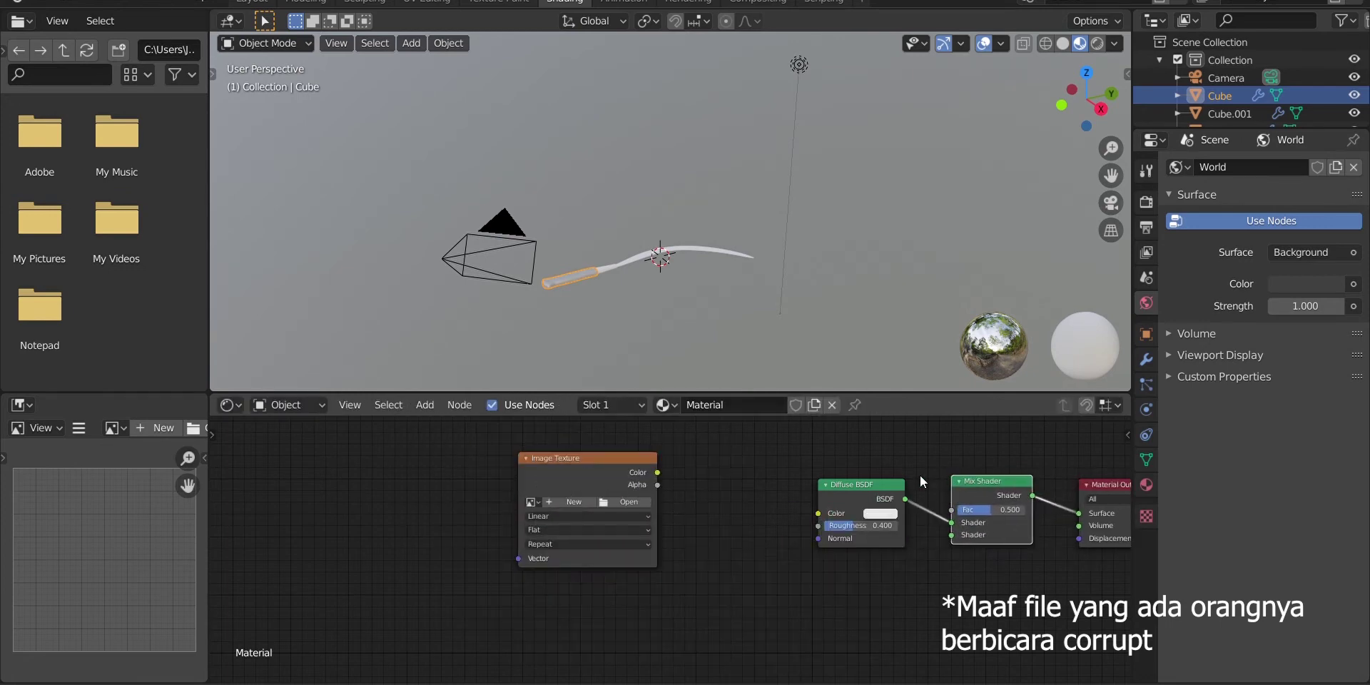
Add a Glossy BSDF node and place it below the Diffuse BSDF and Image Texture nodes
key(shift+a)
click(919, 475)
text(glo)
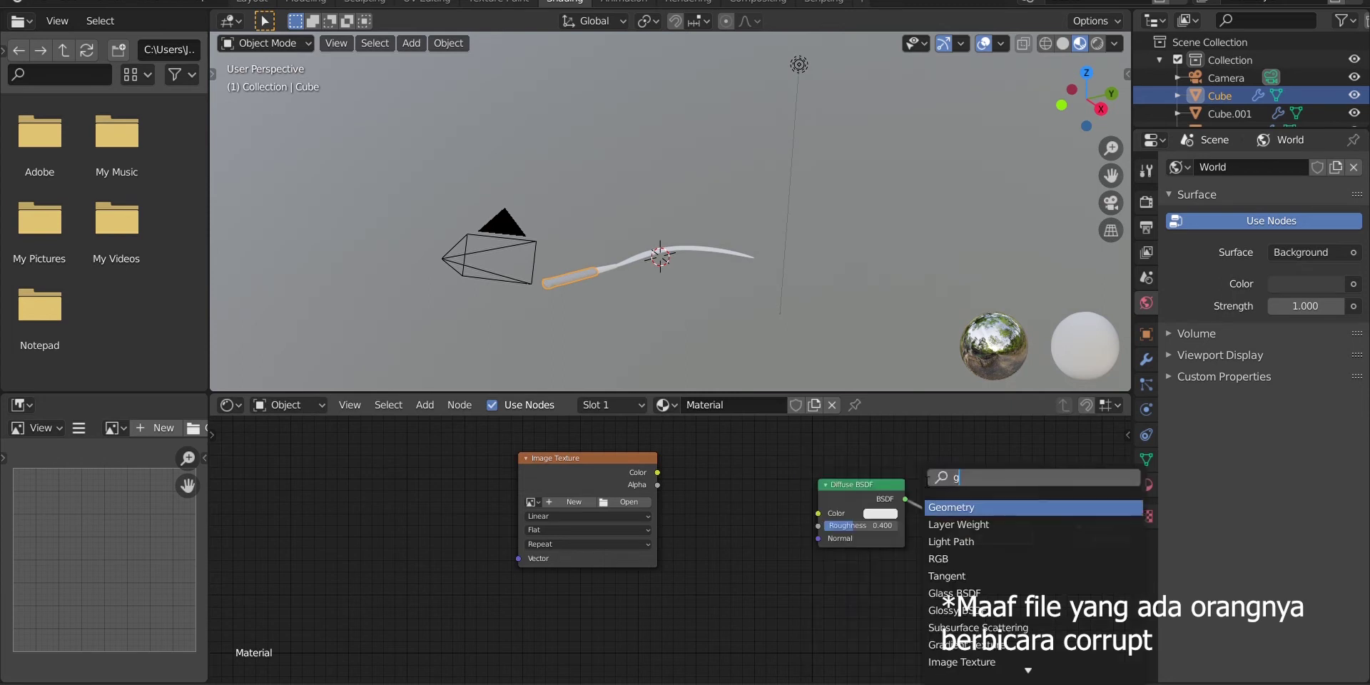
key(Return)
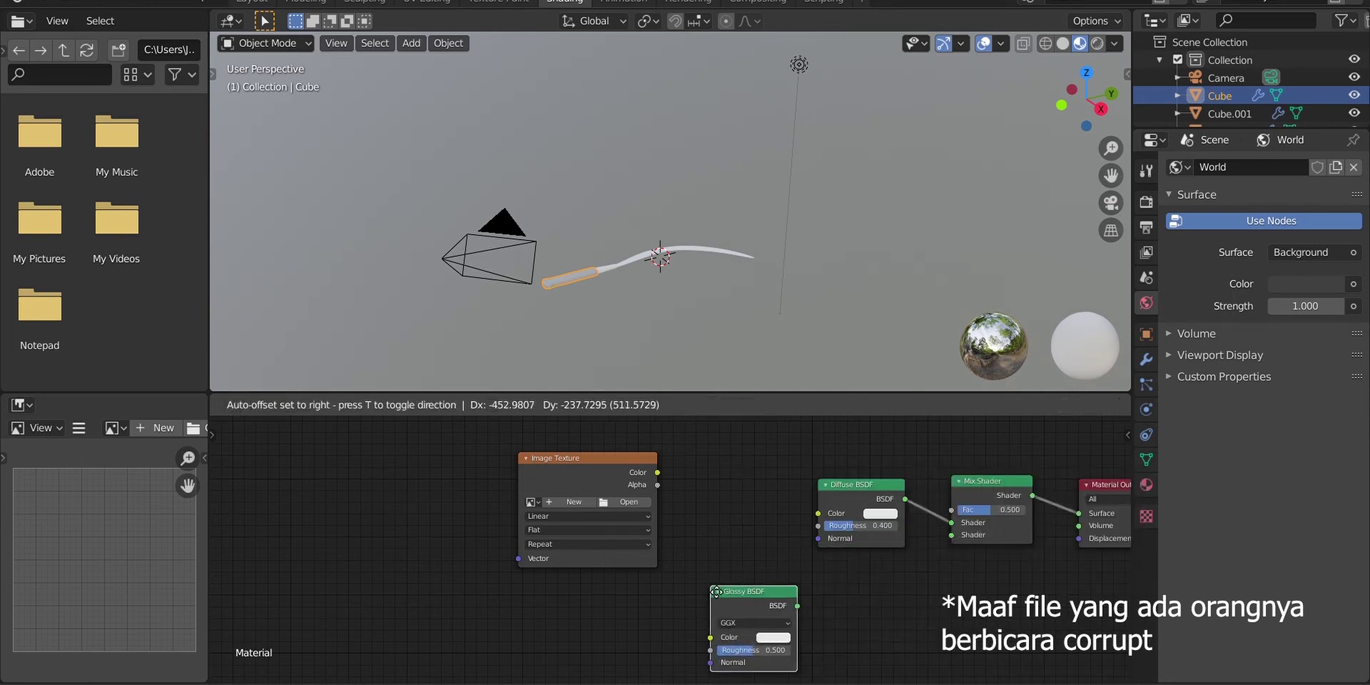
click(712, 579)
Add a Normal Map node and place it beside the Glossy BSDF node, on its input side
key(shift+a)
mouse_move(716, 575)
click(679, 496)
text(norm)
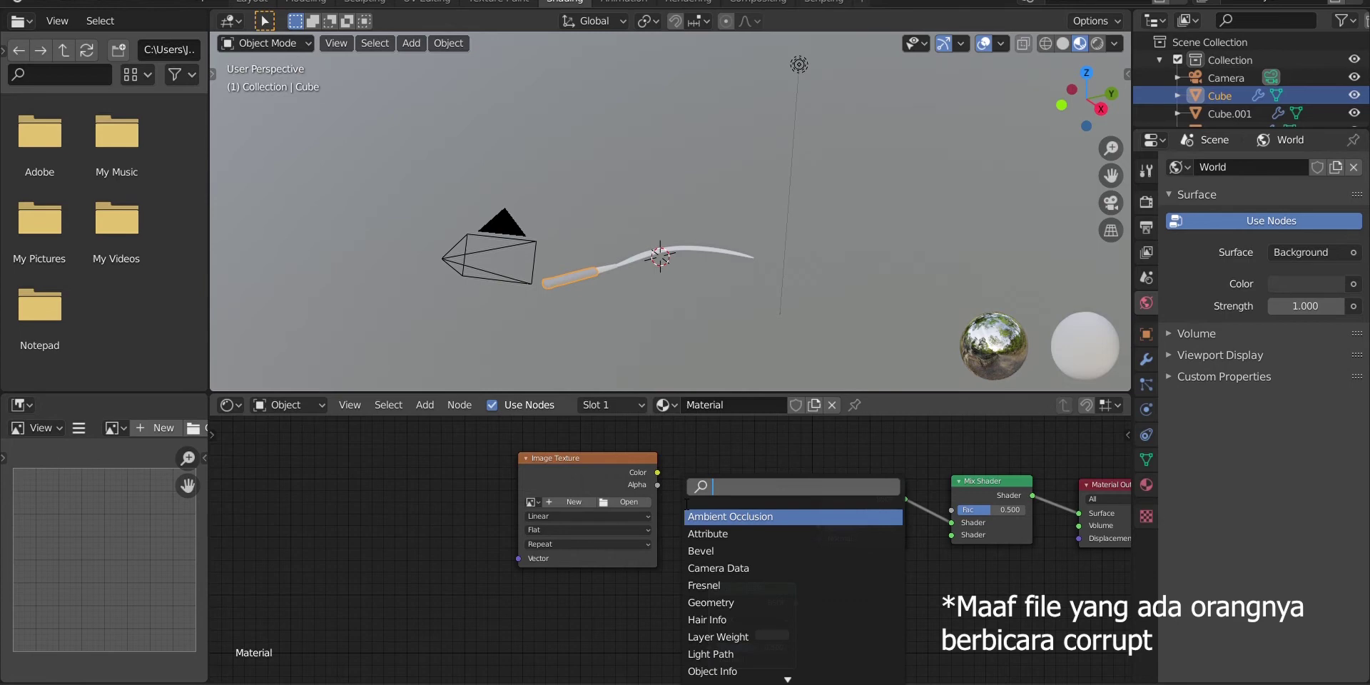
click(714, 534)
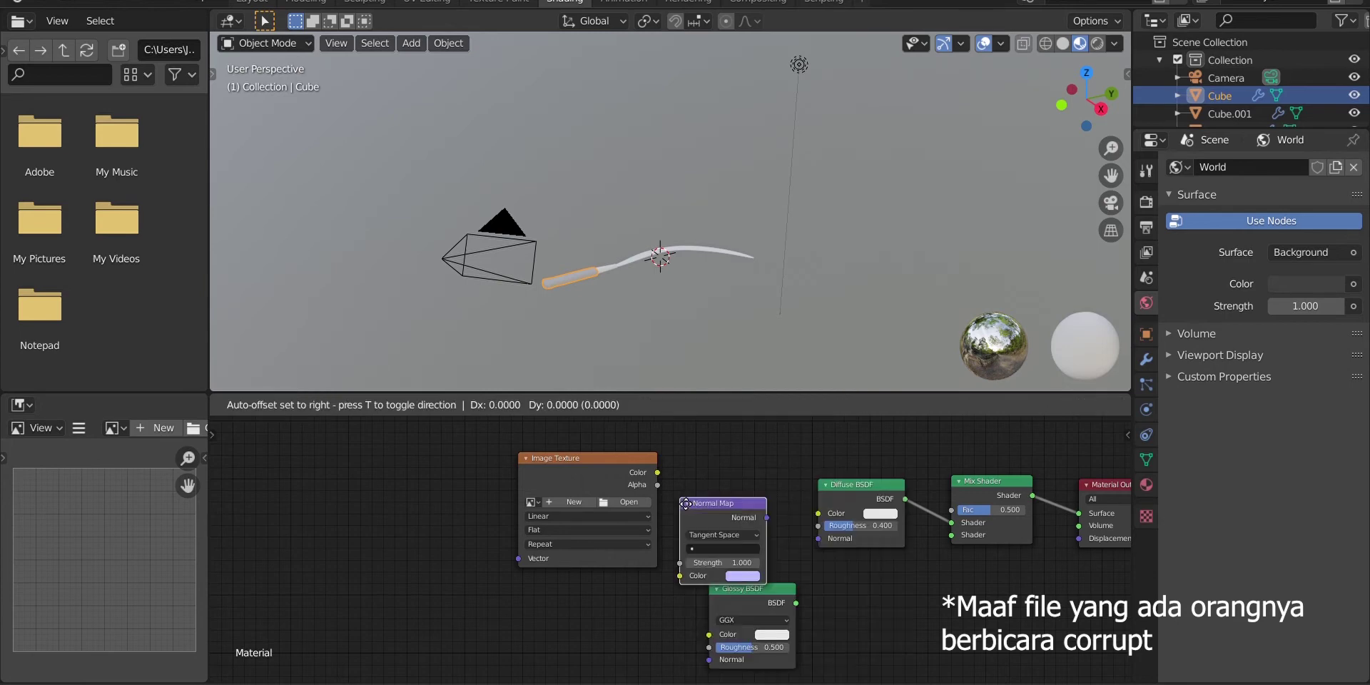
click(598, 595)
Add a Texture Coordinate node before the Image Texture node and shift both nodes closer to the Diffuse BSDF
key(shift+a)
click(532, 498)
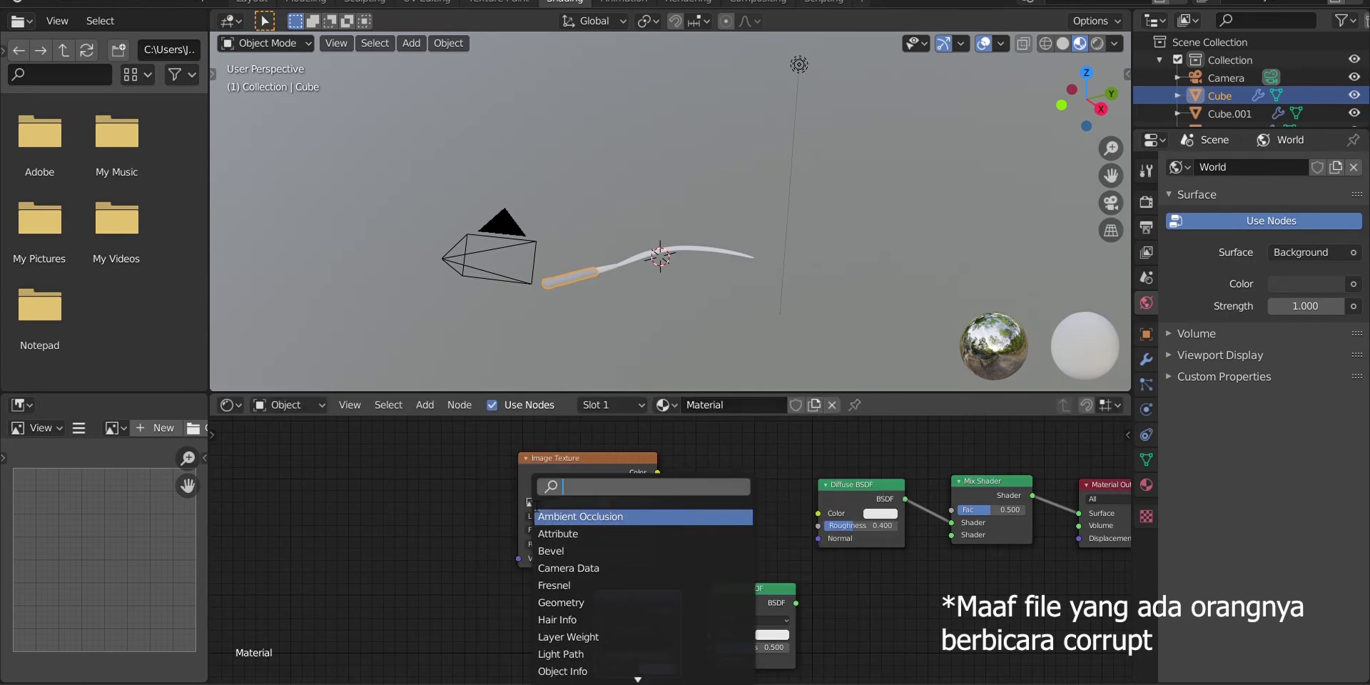
text(te)
click(546, 533)
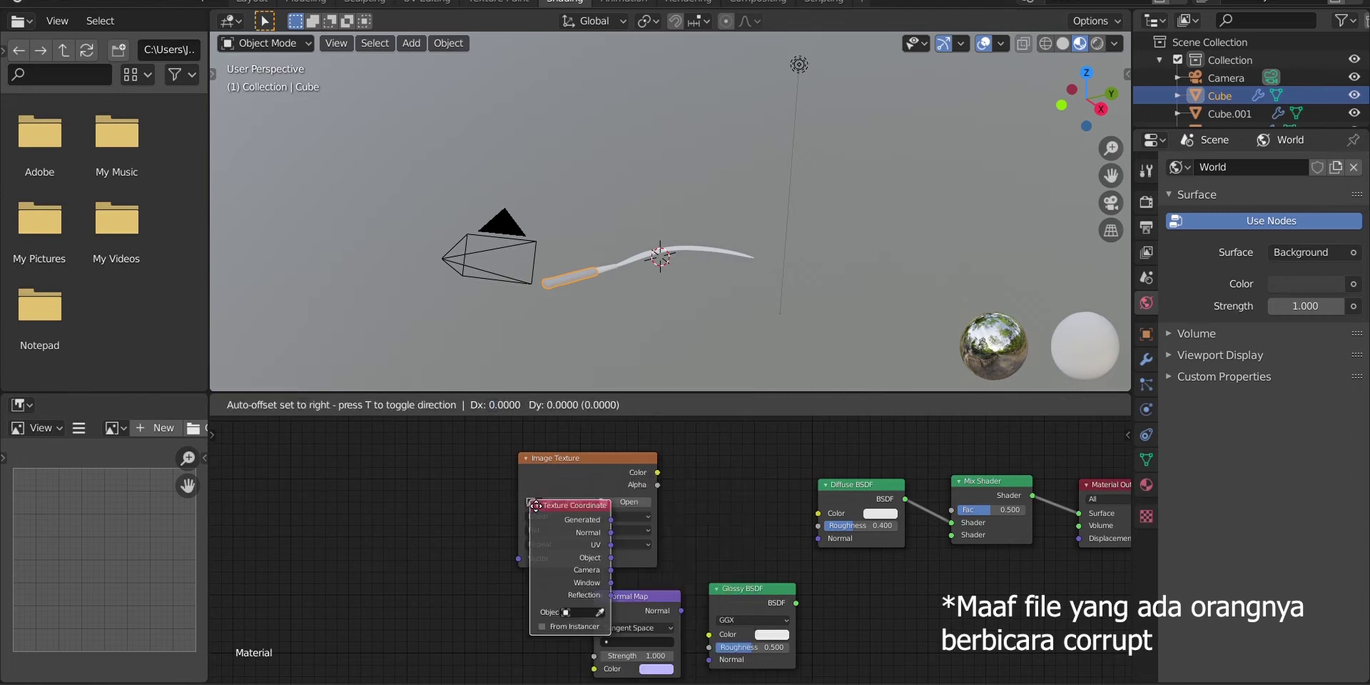
click(468, 454)
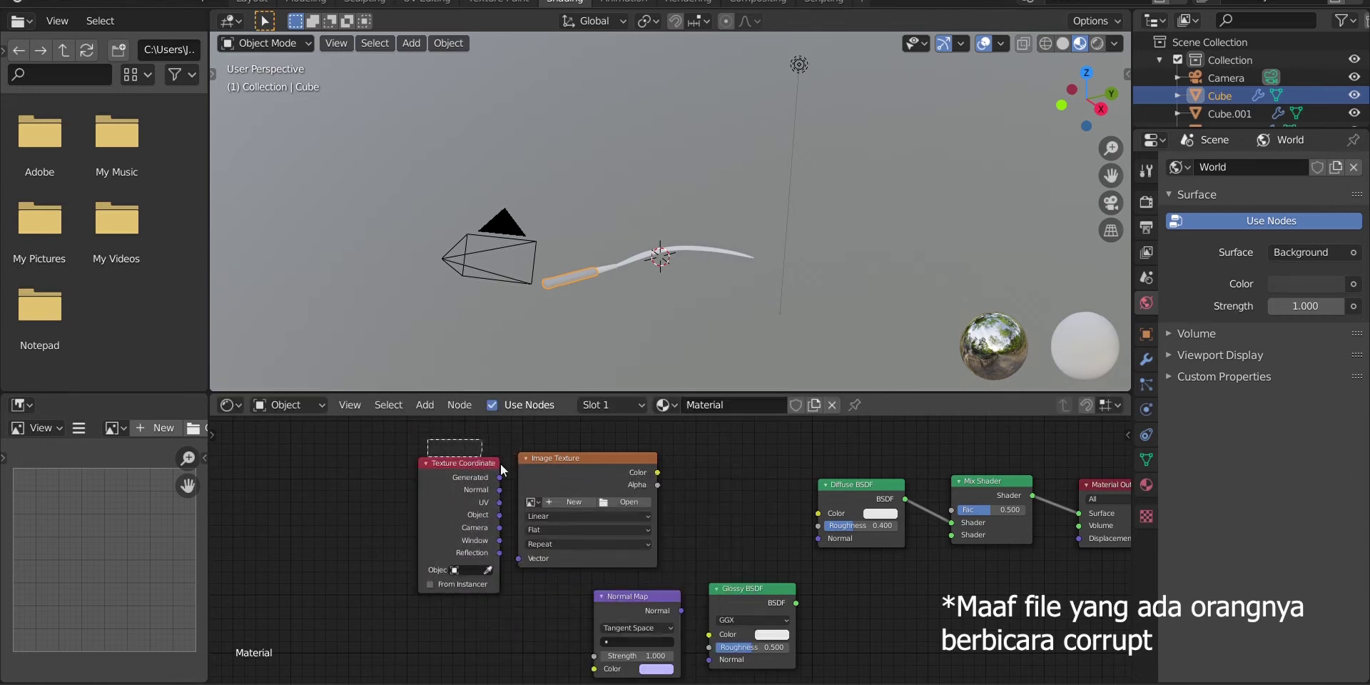
drag(479, 475, 575, 467)
Add a Mapping node and place it beside the Texture Coordinate node
key(shift+a)
mouse_move(466, 516)
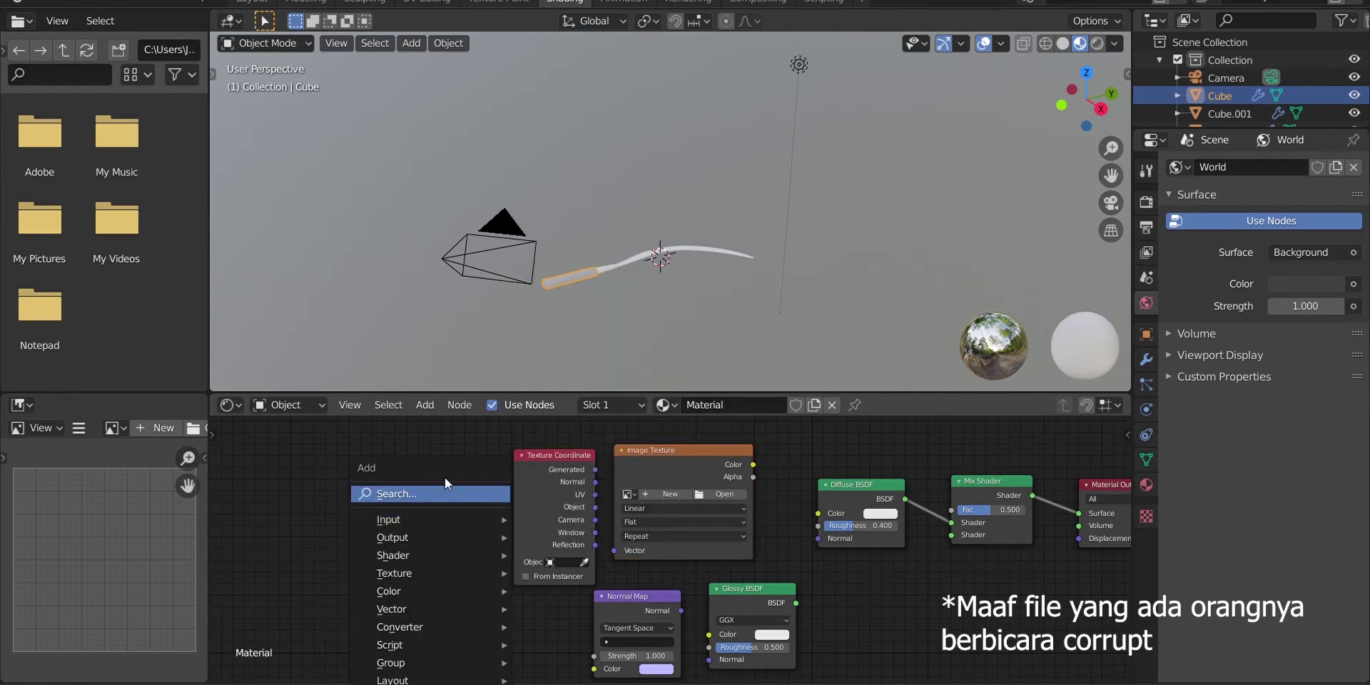
click(372, 494)
text(map)
key(Return)
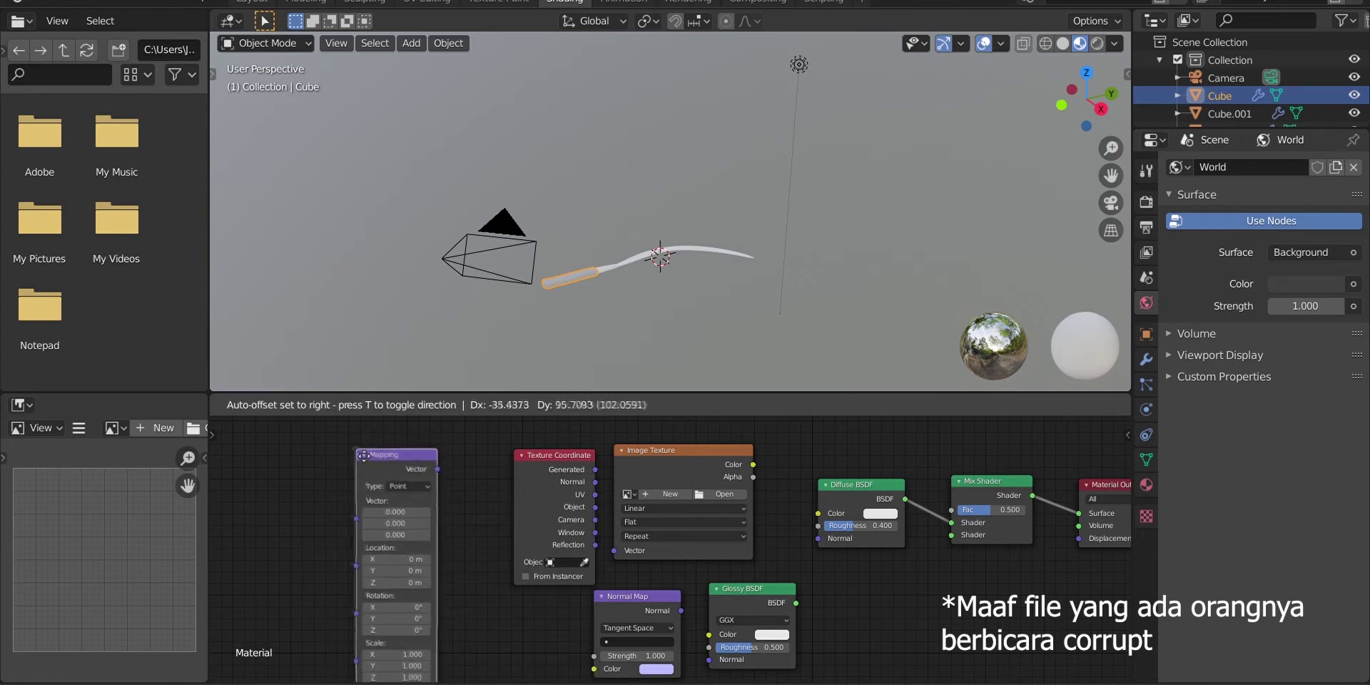
click(415, 446)
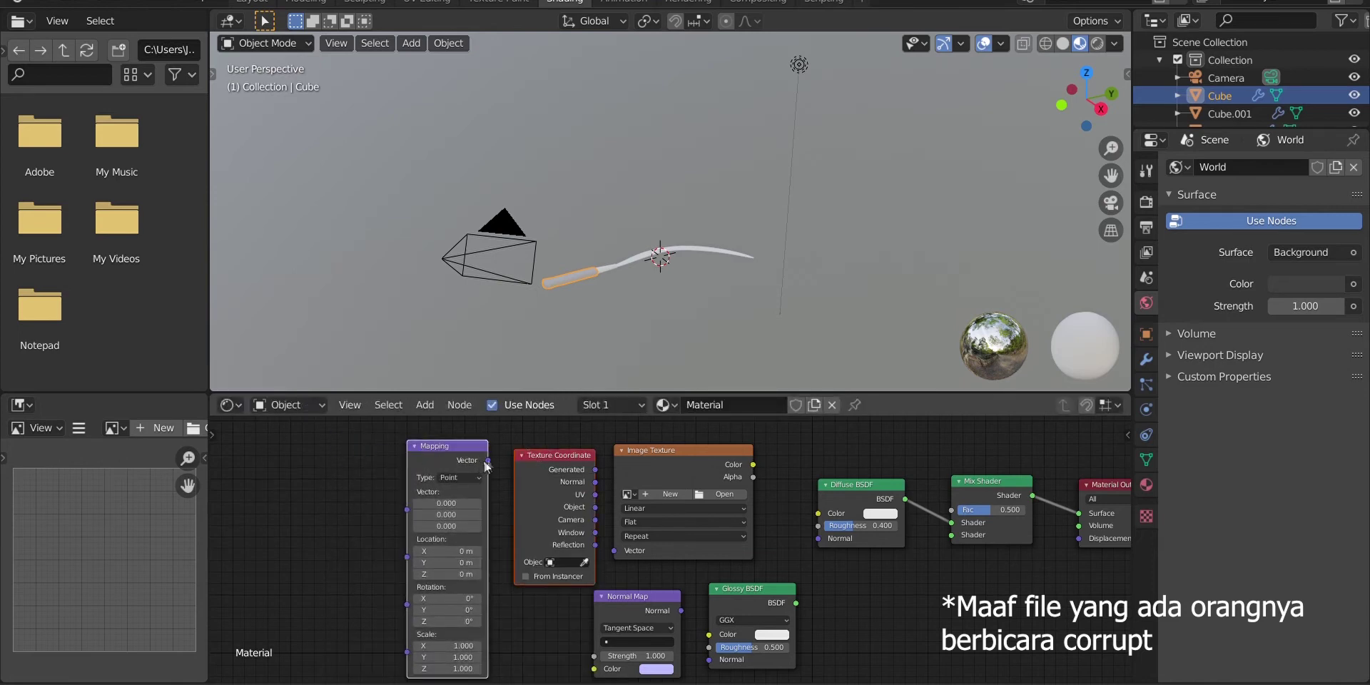
Move the Texture Coordinate node ahead of the Mapping node and shift the pair closer to the Image Texture node
drag(537, 454, 328, 461)
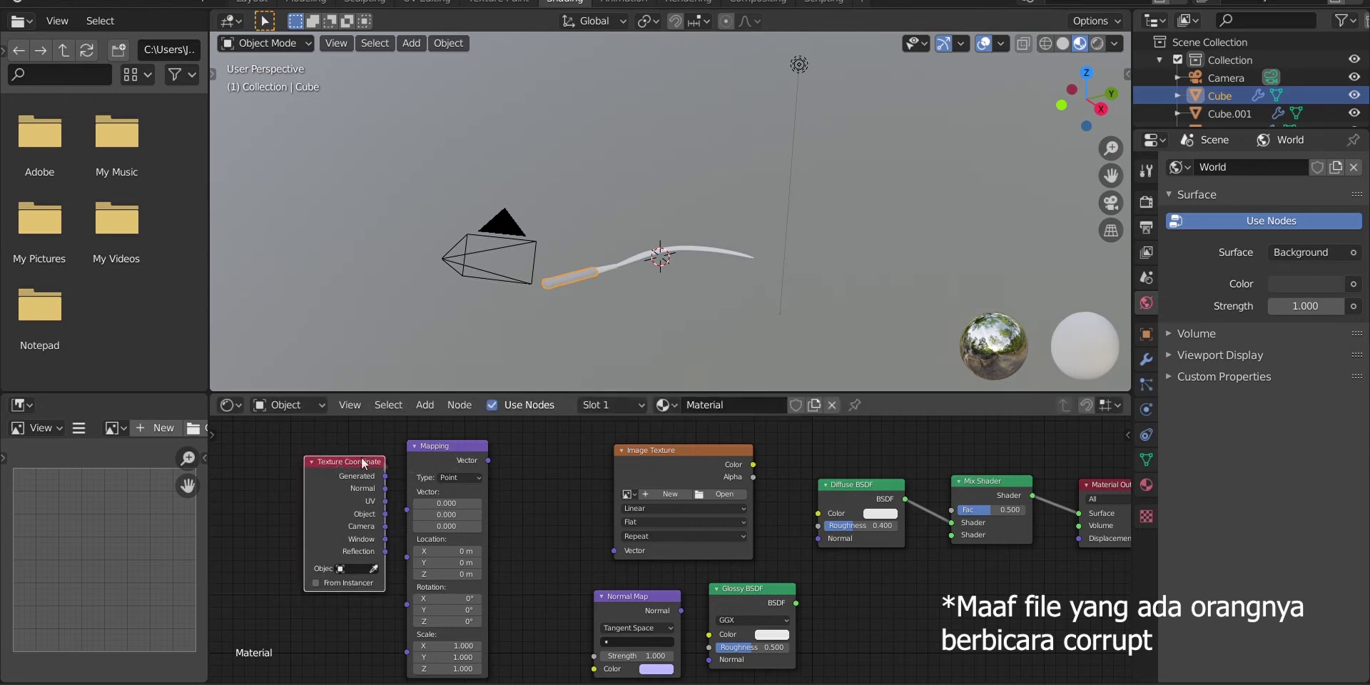
click(409, 464)
click(354, 463)
drag(346, 440, 408, 467)
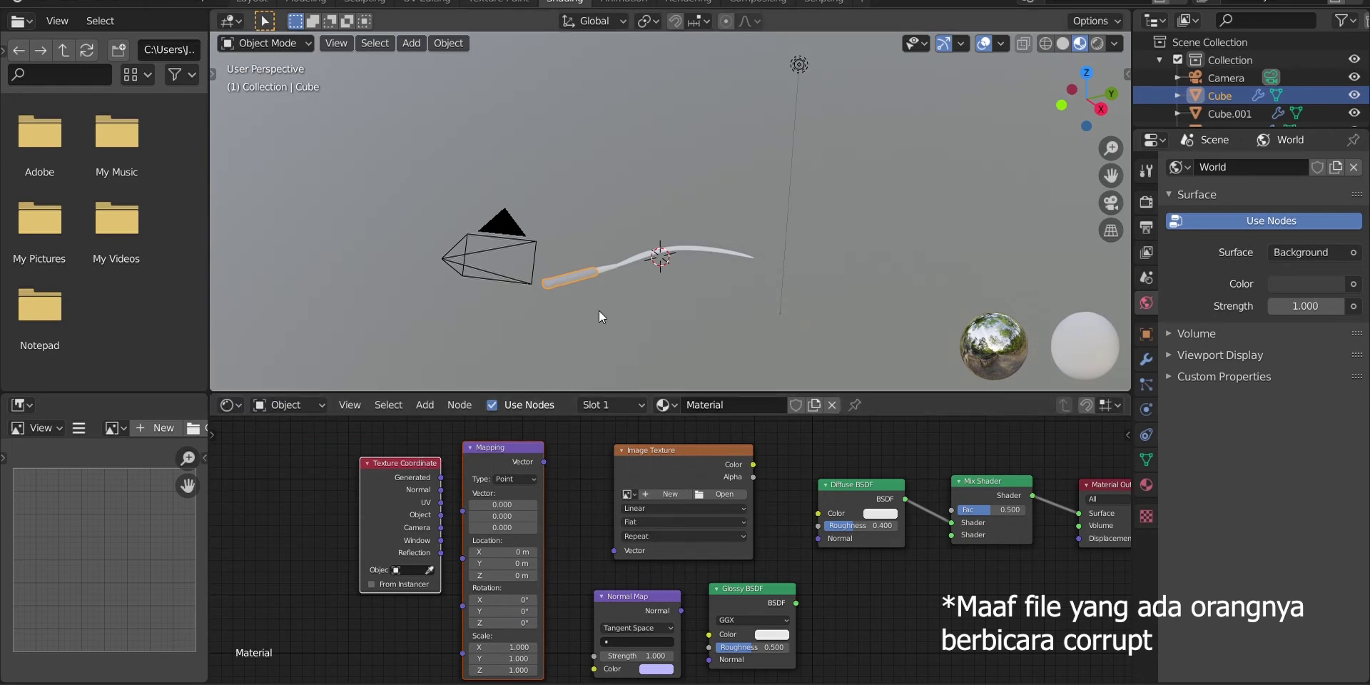
Load WOOD2.jpeg into the Image Texture node and connect its Color output to the Diffuse BSDF's Color input
click(705, 499)
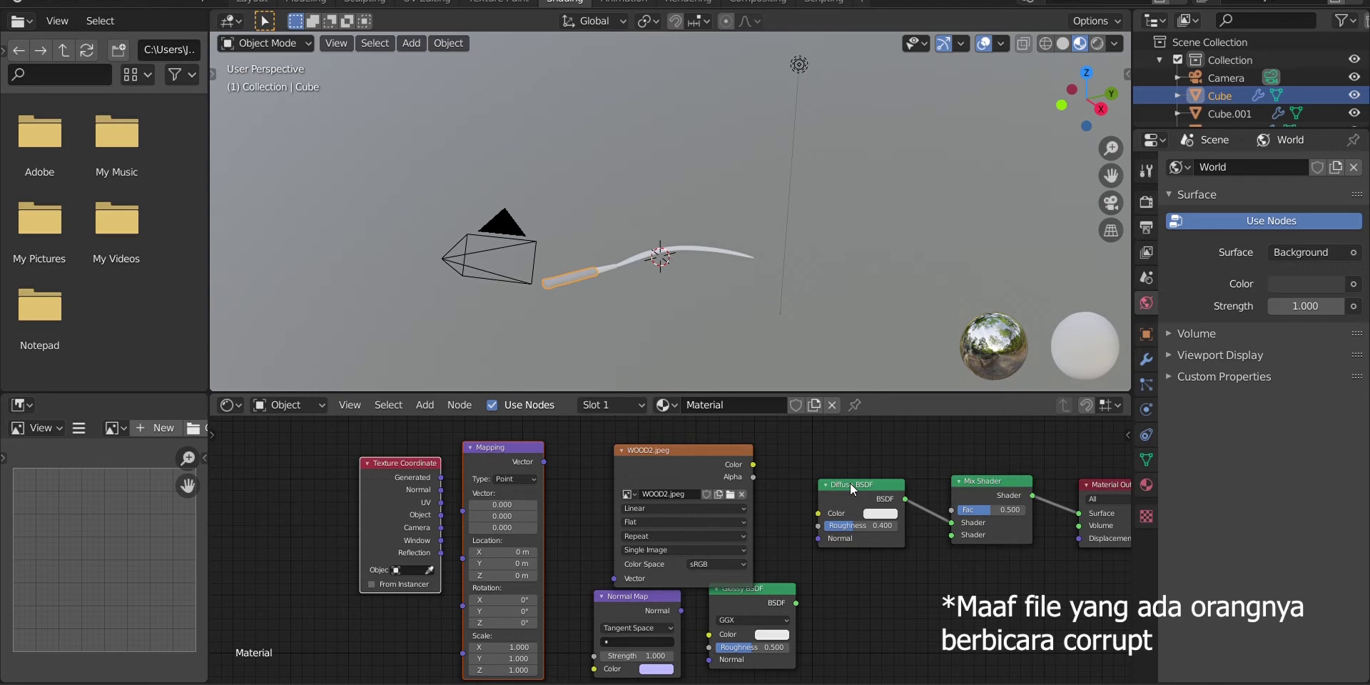
drag(753, 466, 775, 469)
drag(815, 508, 817, 511)
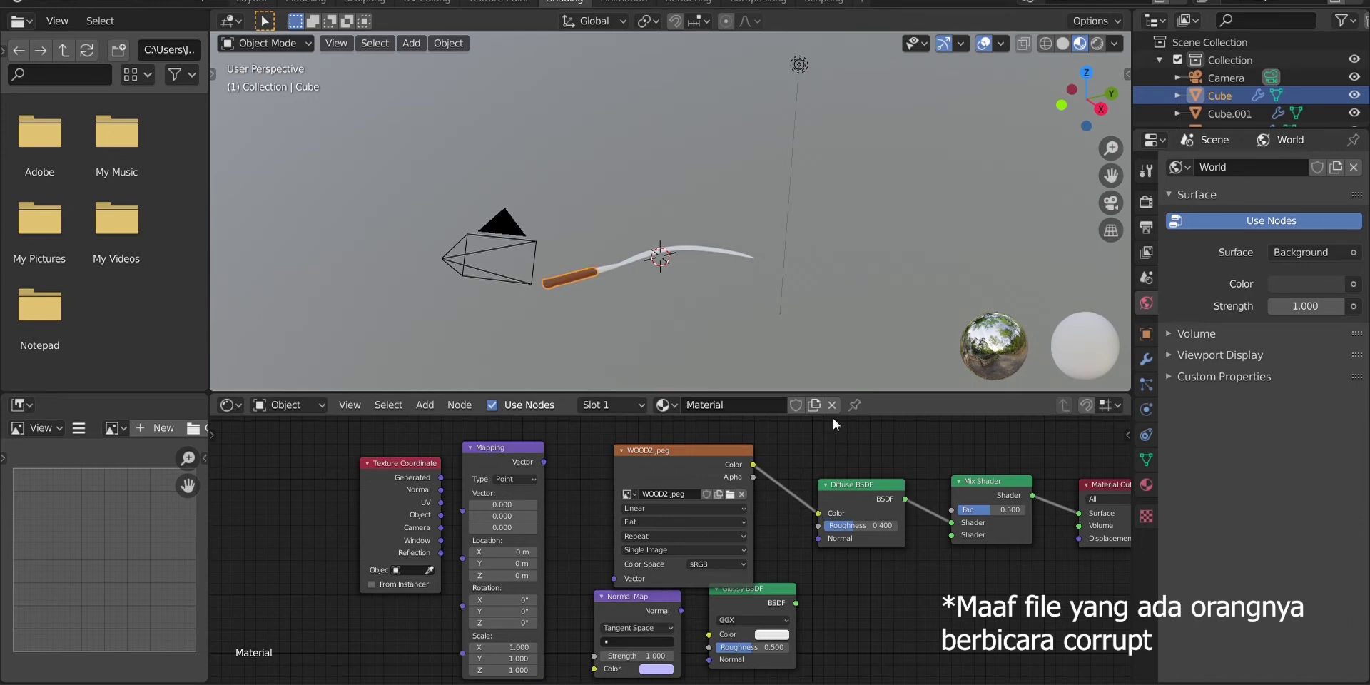
Move the WOOD2.jpeg node up clear of its neighbours and connect the Glossy BSDF output to the Mix Shader's second Shader input
scroll(685, 328, up, 2)
scroll(674, 328, up, 2)
middle_drag(607, 275, 801, 301)
scroll(658, 357, up, 2)
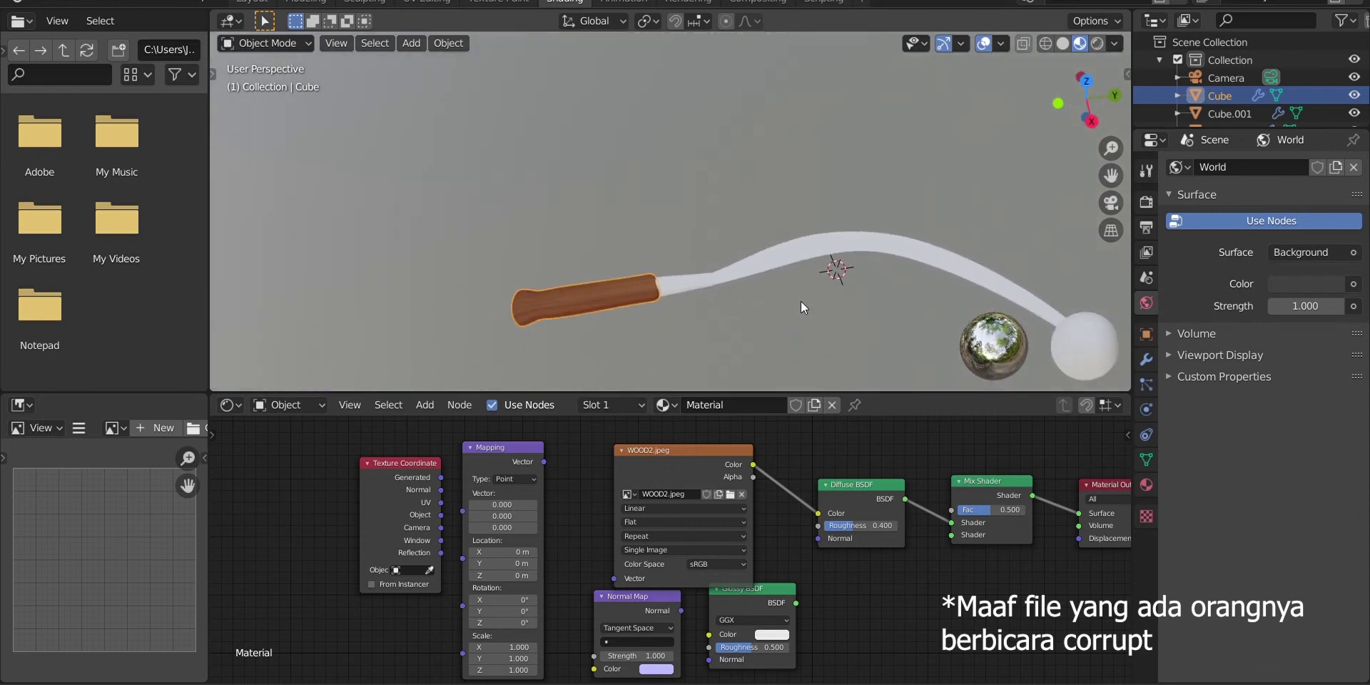
click(996, 479)
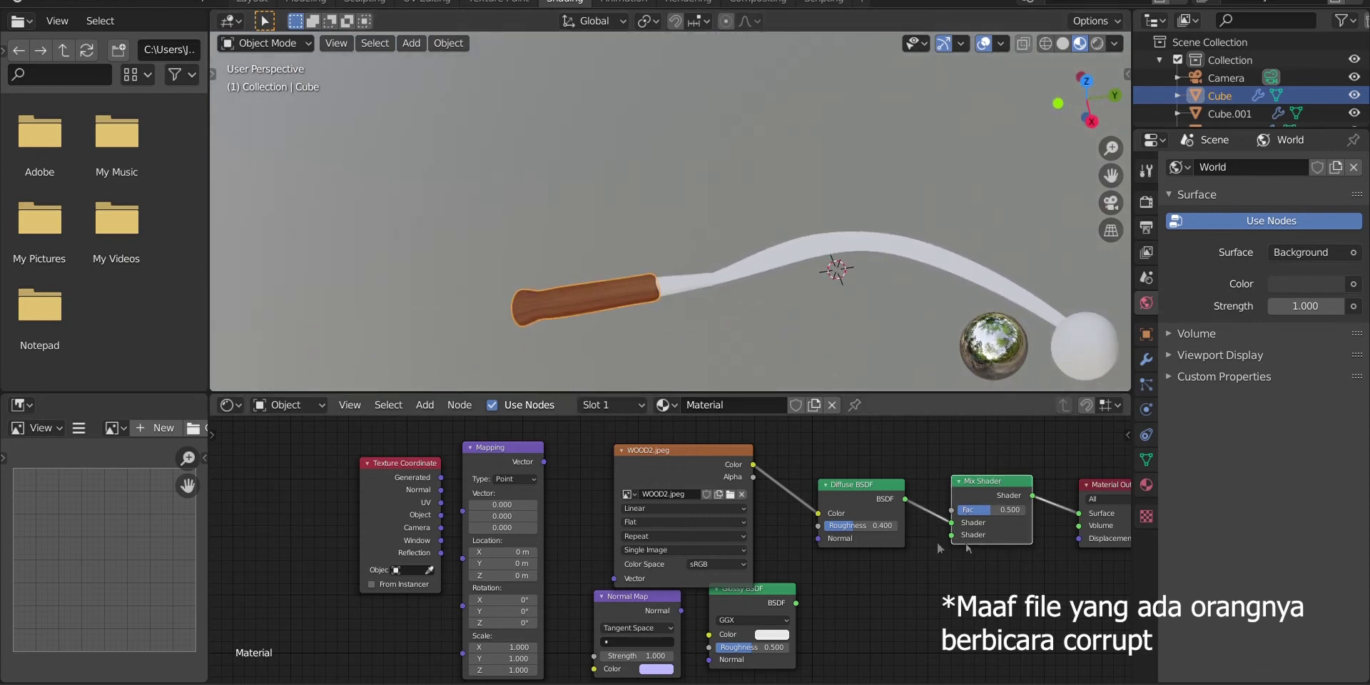
drag(670, 465, 673, 433)
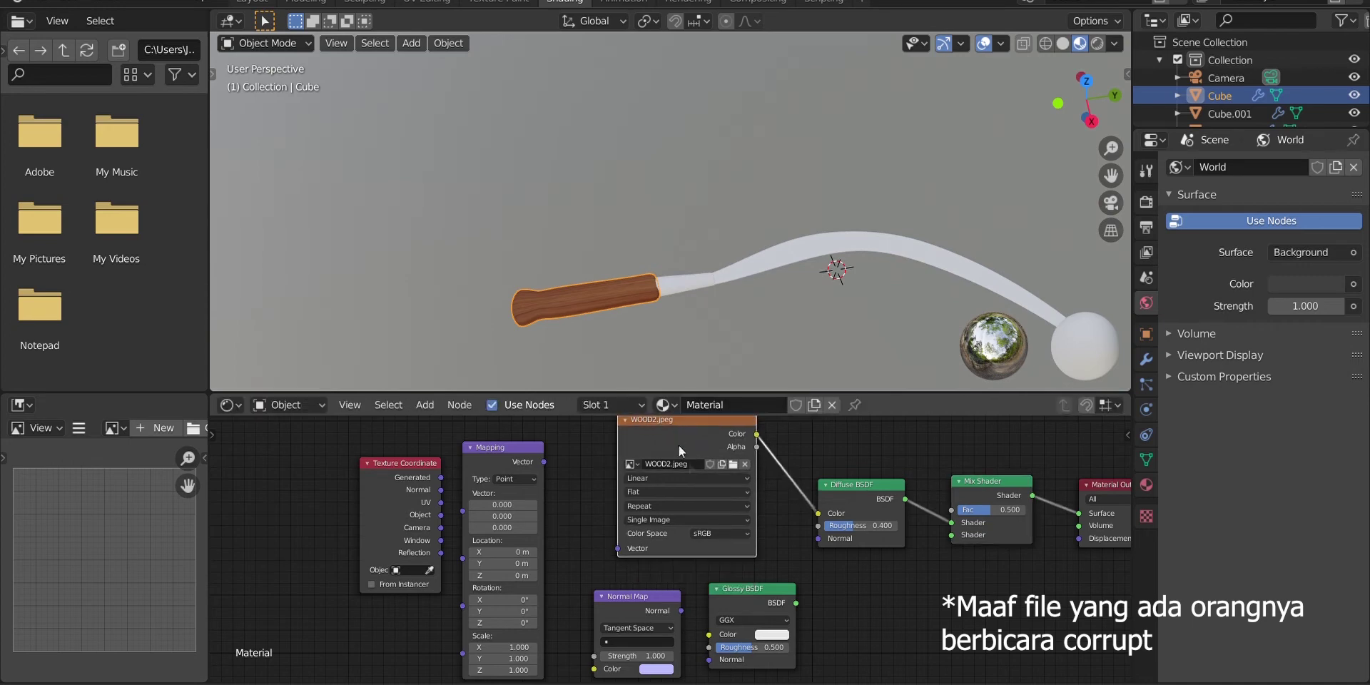
drag(795, 604, 954, 536)
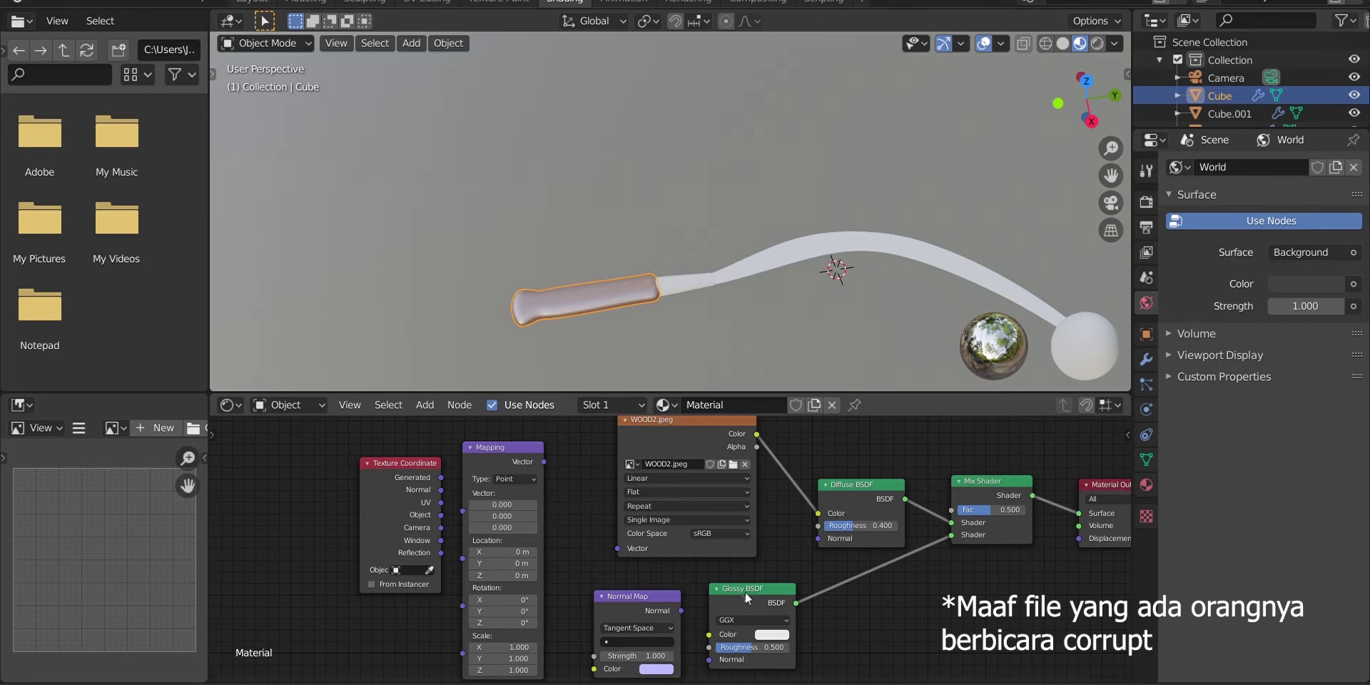
Disconnect the Glossy BSDF from the Mix Shader and unwrap the handle mesh with Smart UV Project
click(690, 441)
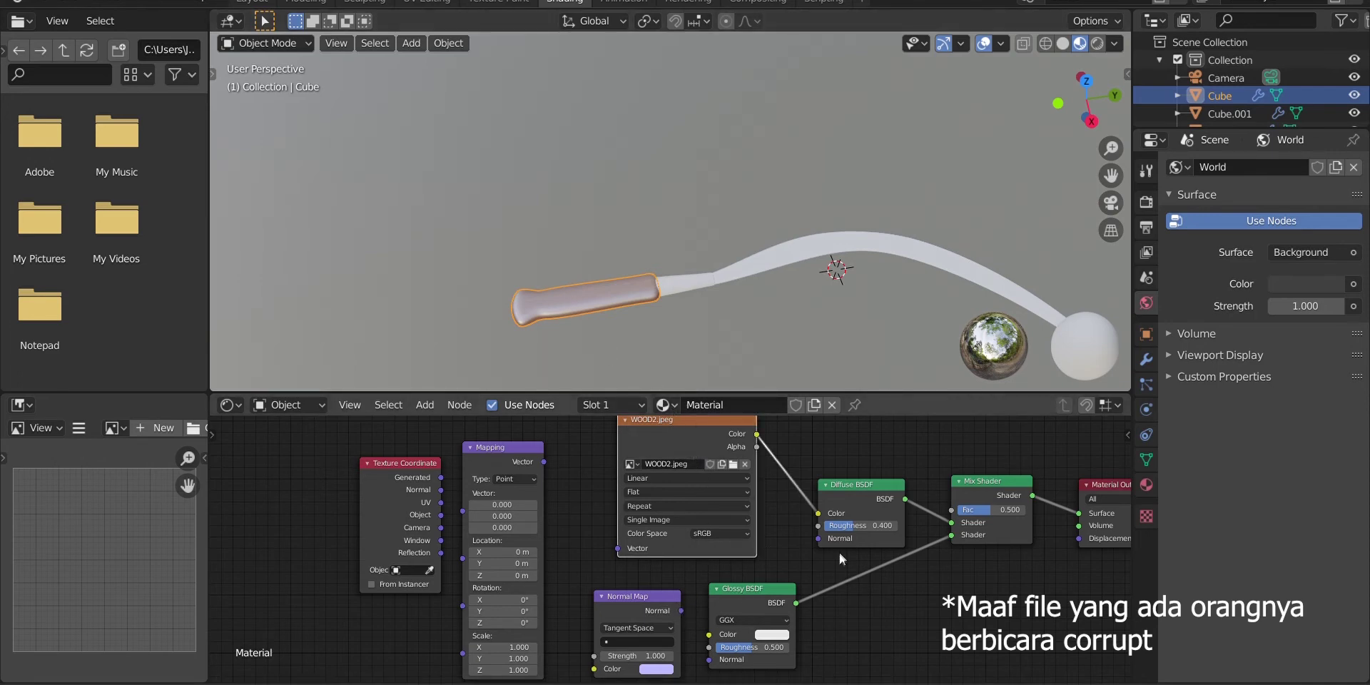
drag(952, 535, 898, 571)
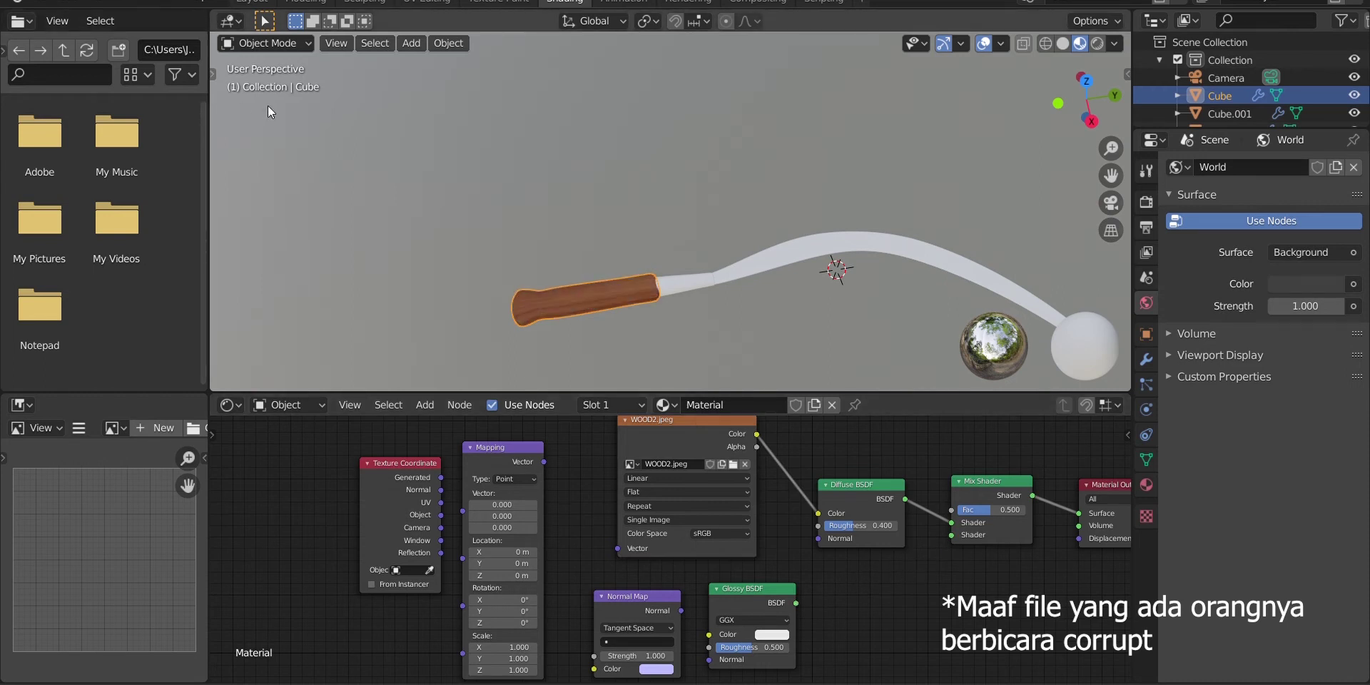
key(Tab)
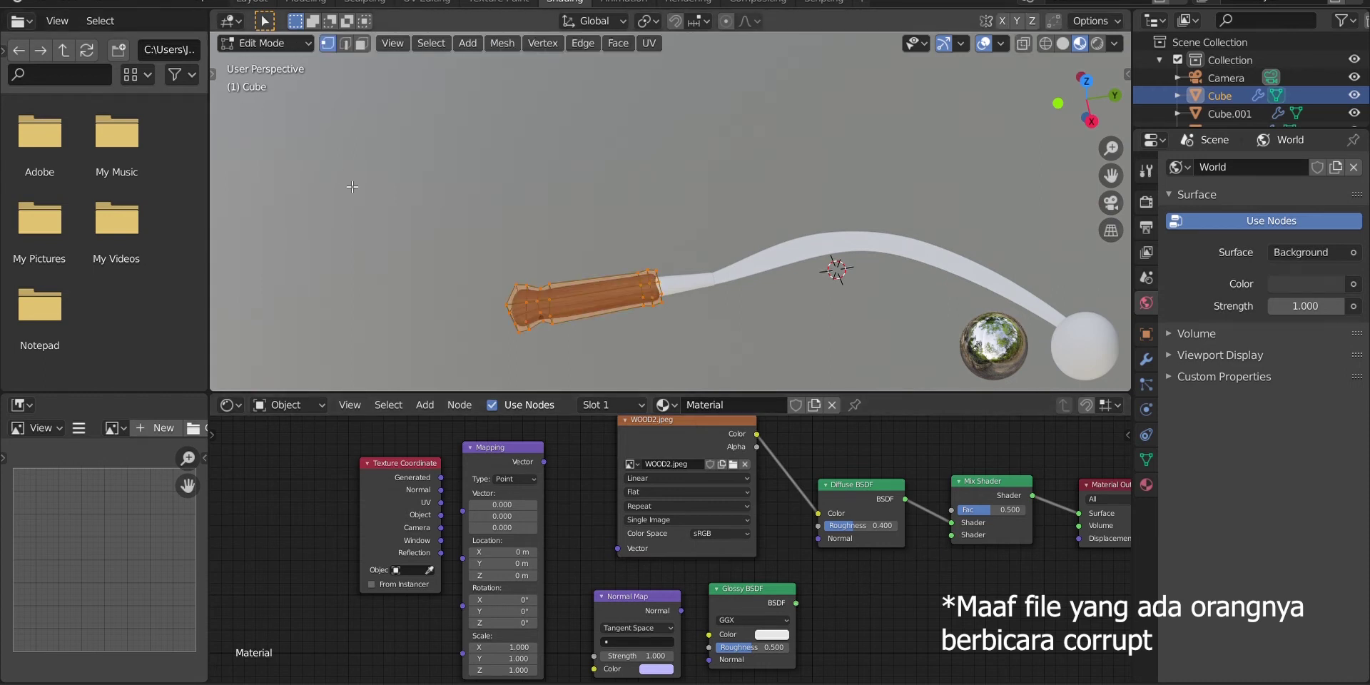
key(u)
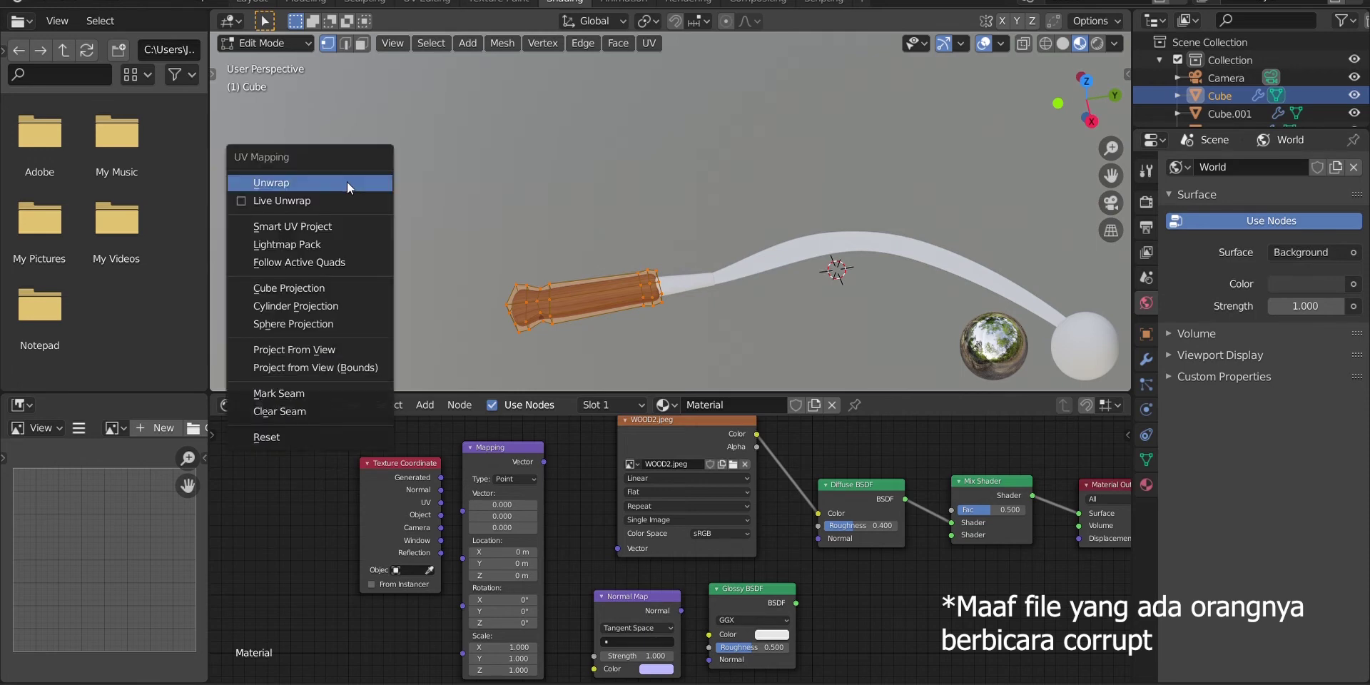
click(362, 220)
click(389, 350)
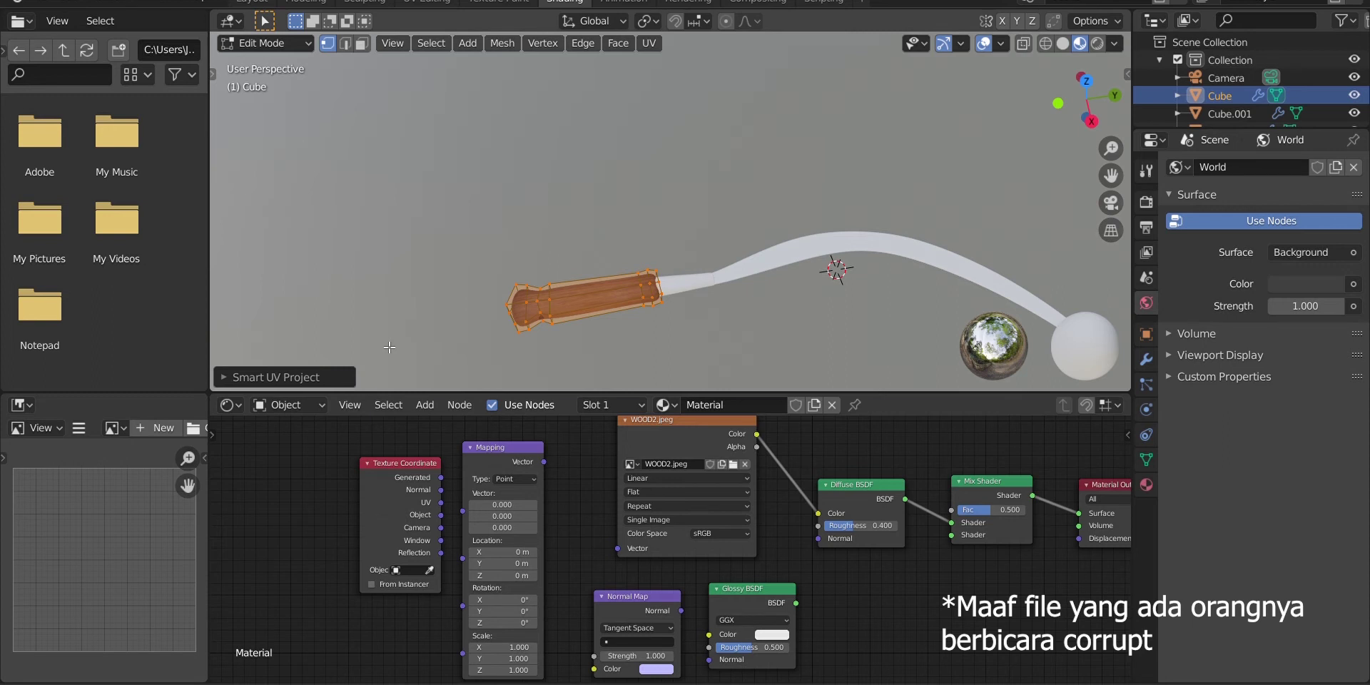
scroll(390, 348, up, 4)
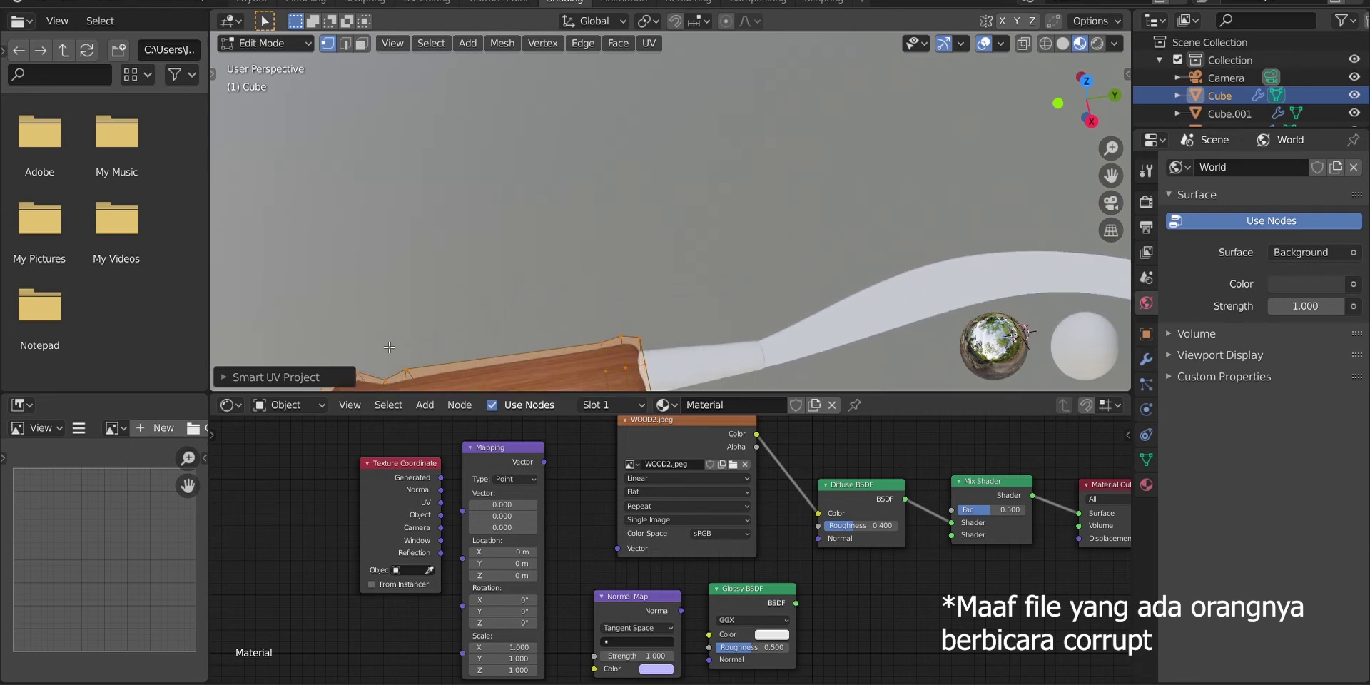
shift+middle_drag(464, 294, 519, 221)
key(Tab)
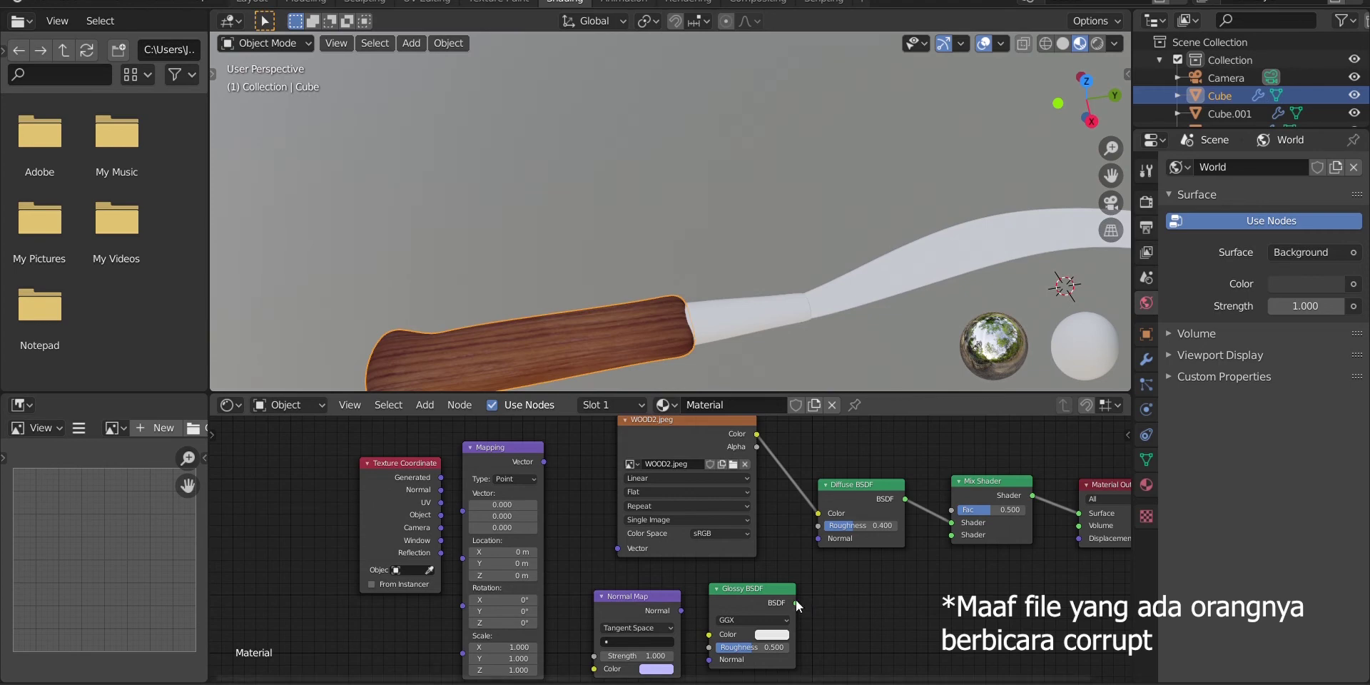
Connect the Glossy BSDF to the Mix Shader's second Shader input and the Normal Map's output to the Glossy BSDF's Normal
drag(878, 576, 951, 535)
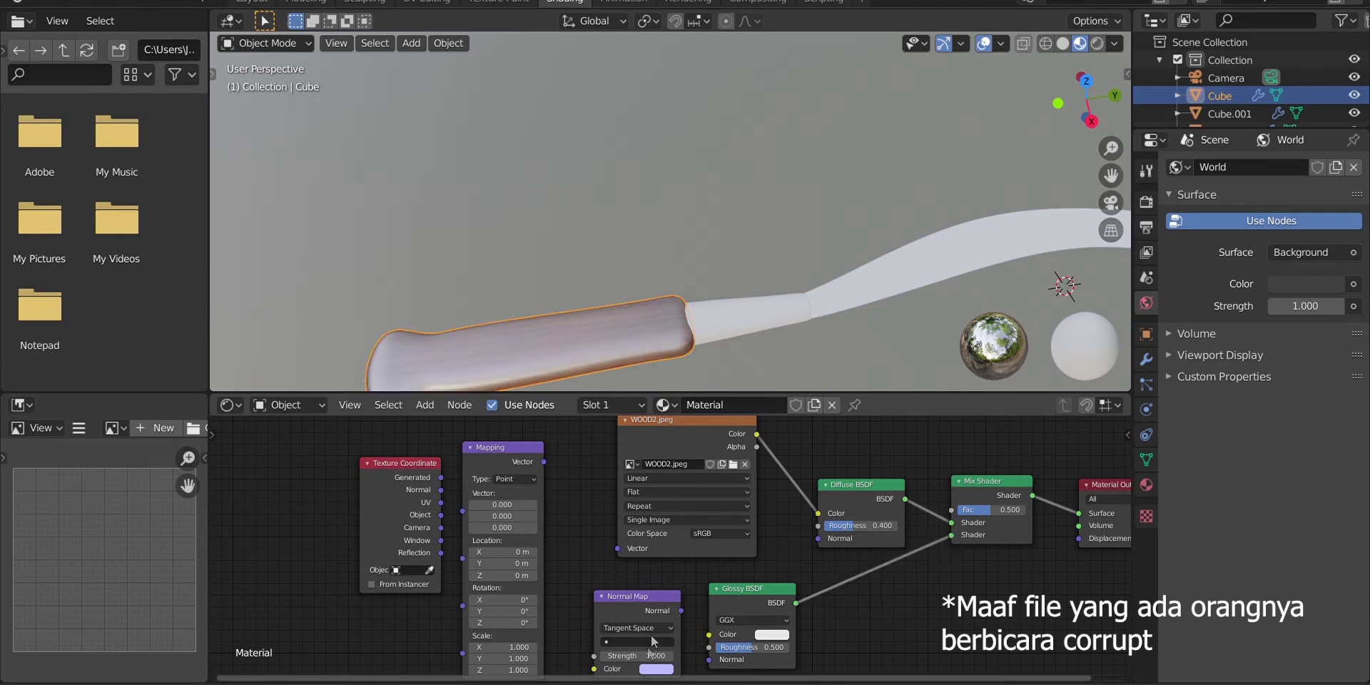
drag(694, 640, 709, 660)
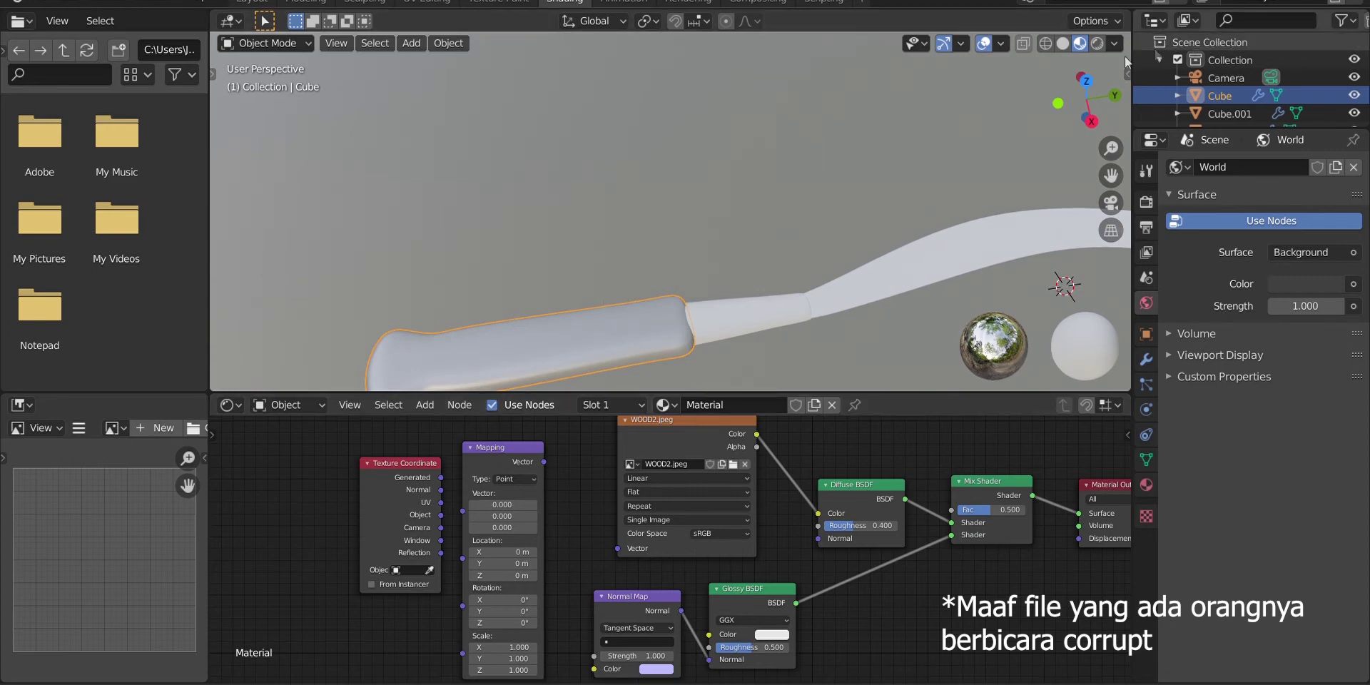
click(1097, 43)
shift+middle_drag(709, 301, 780, 272)
click(1062, 44)
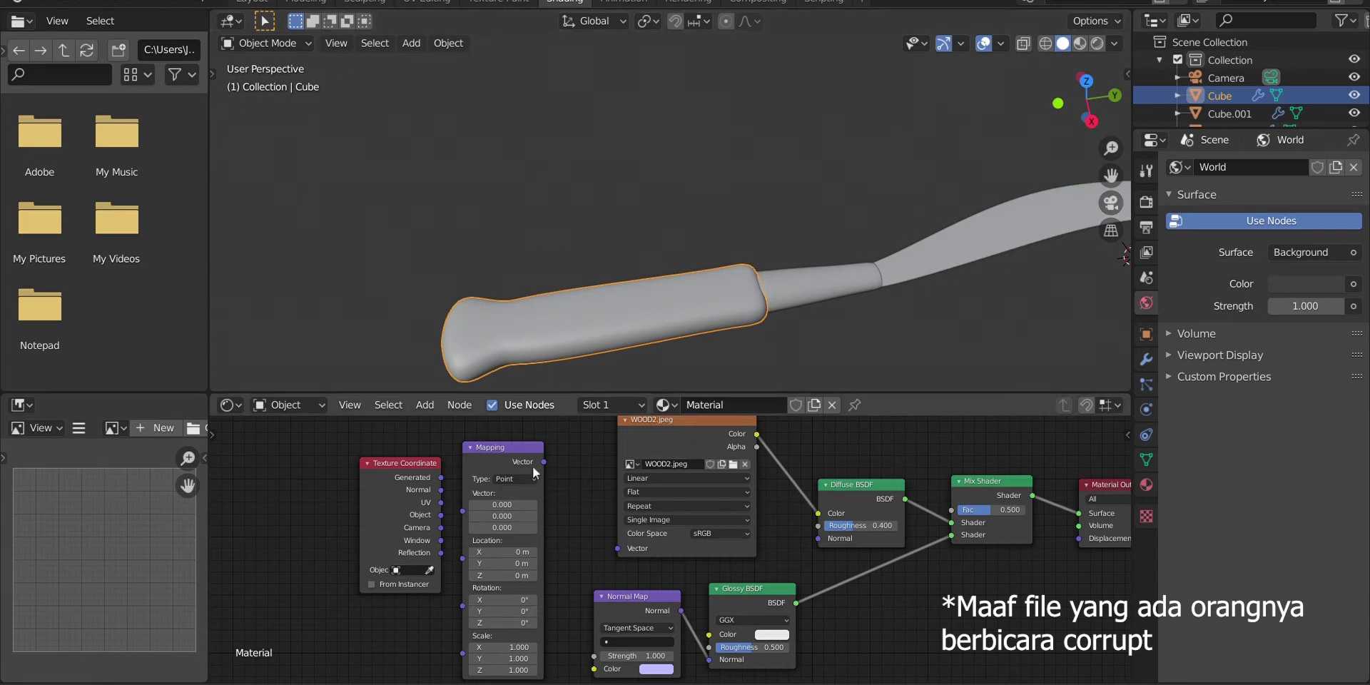
Link the Texture Coordinate's Generated output through the Mapping node to the WOOD2.jpeg node's Vector input, and show the rendered preview
drag(543, 462, 564, 486)
drag(607, 545, 616, 547)
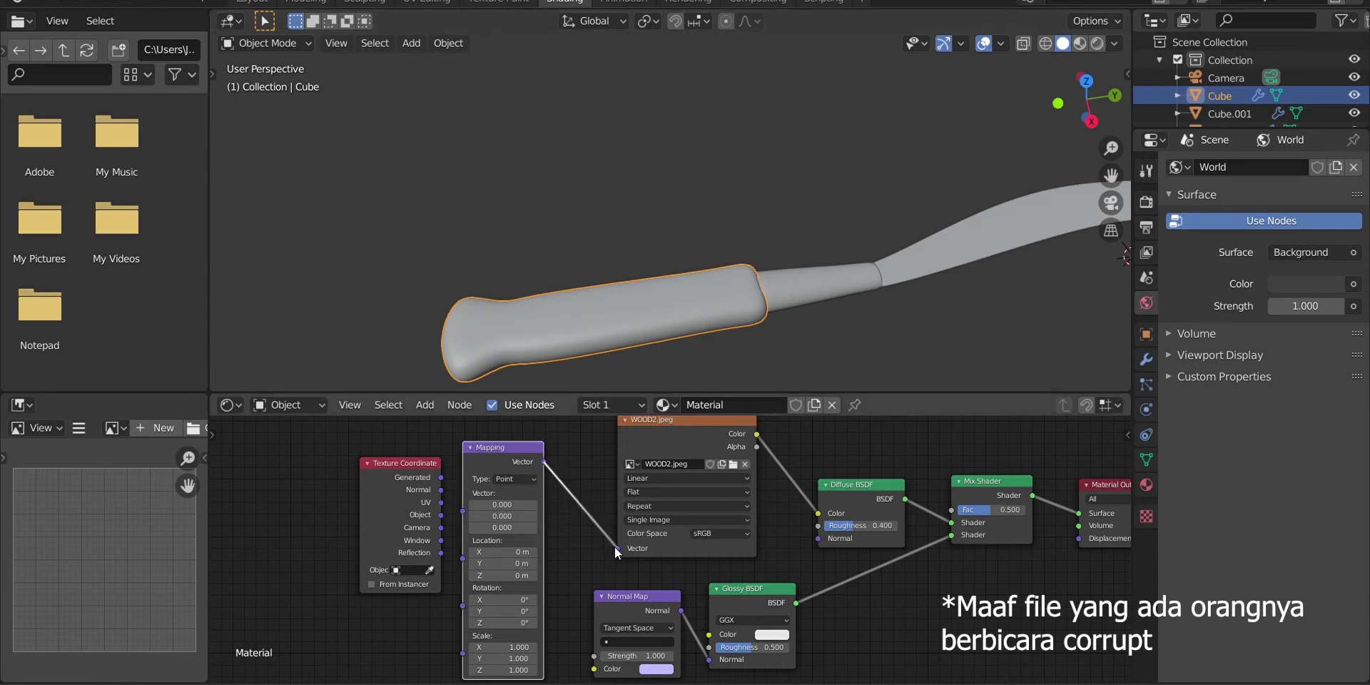
drag(441, 477, 459, 509)
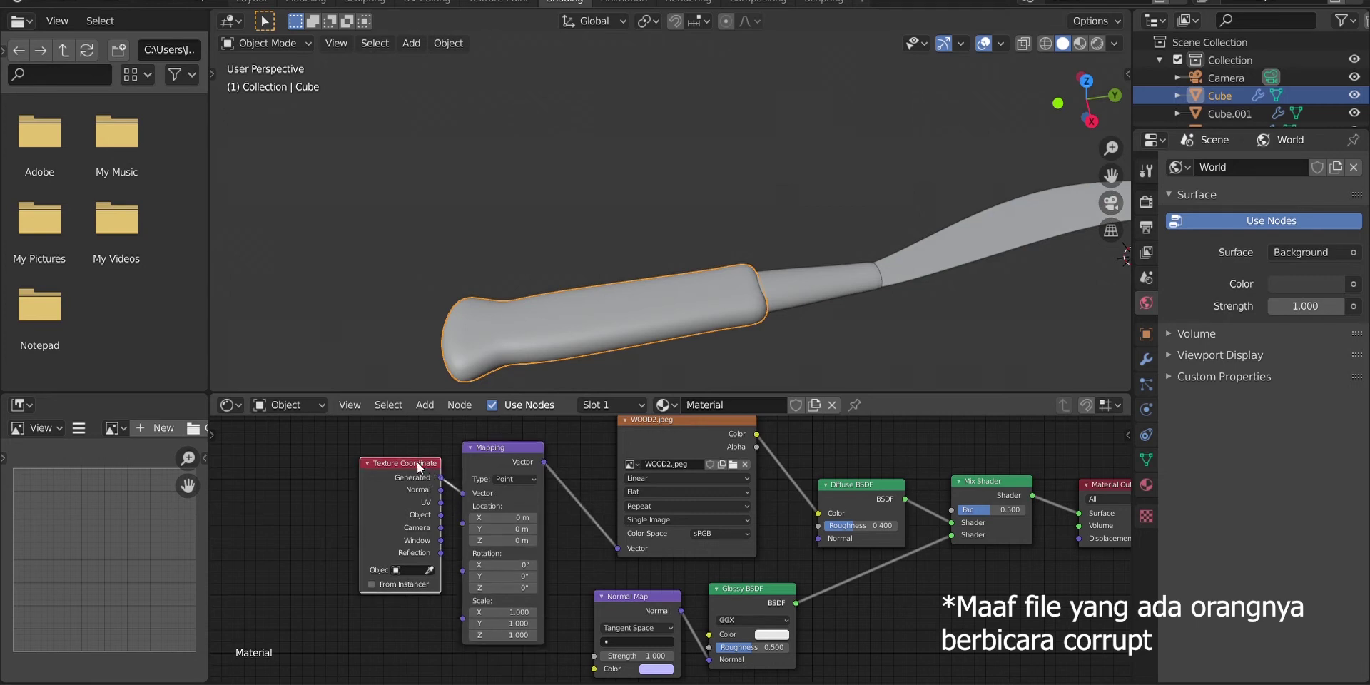
click(1097, 42)
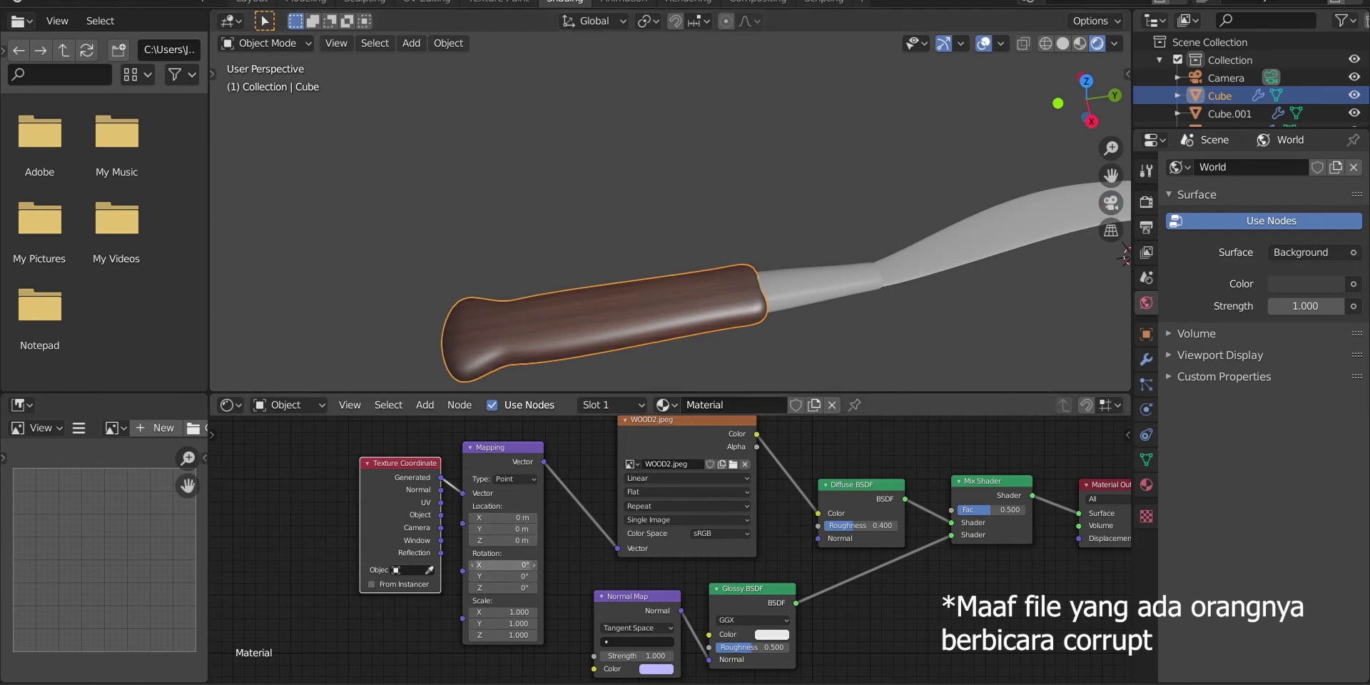
Set the Mapping node's X rotation to about 11.7° and its X location to about 13.6 m
drag(503, 565, 518, 565)
drag(523, 518, 586, 518)
click(503, 612)
text(13.9)
key(Return)
drag(503, 612, 439, 613)
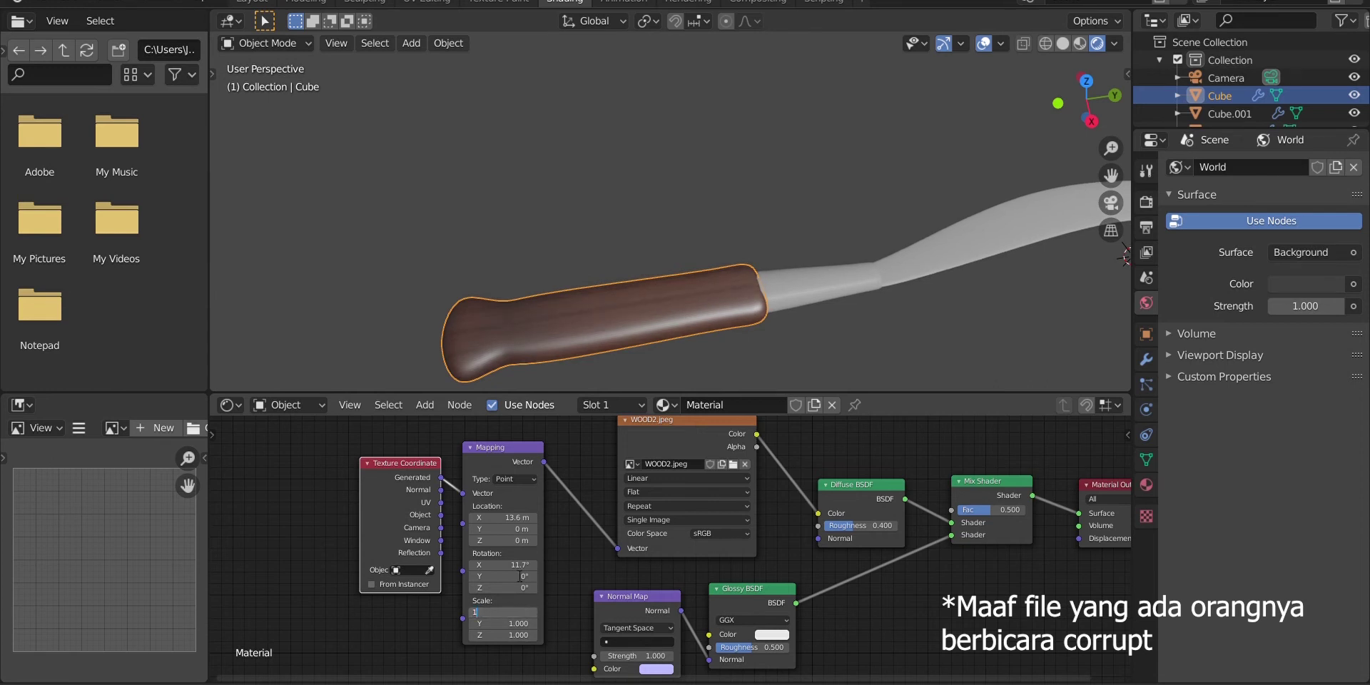
middle_drag(675, 274, 753, 169)
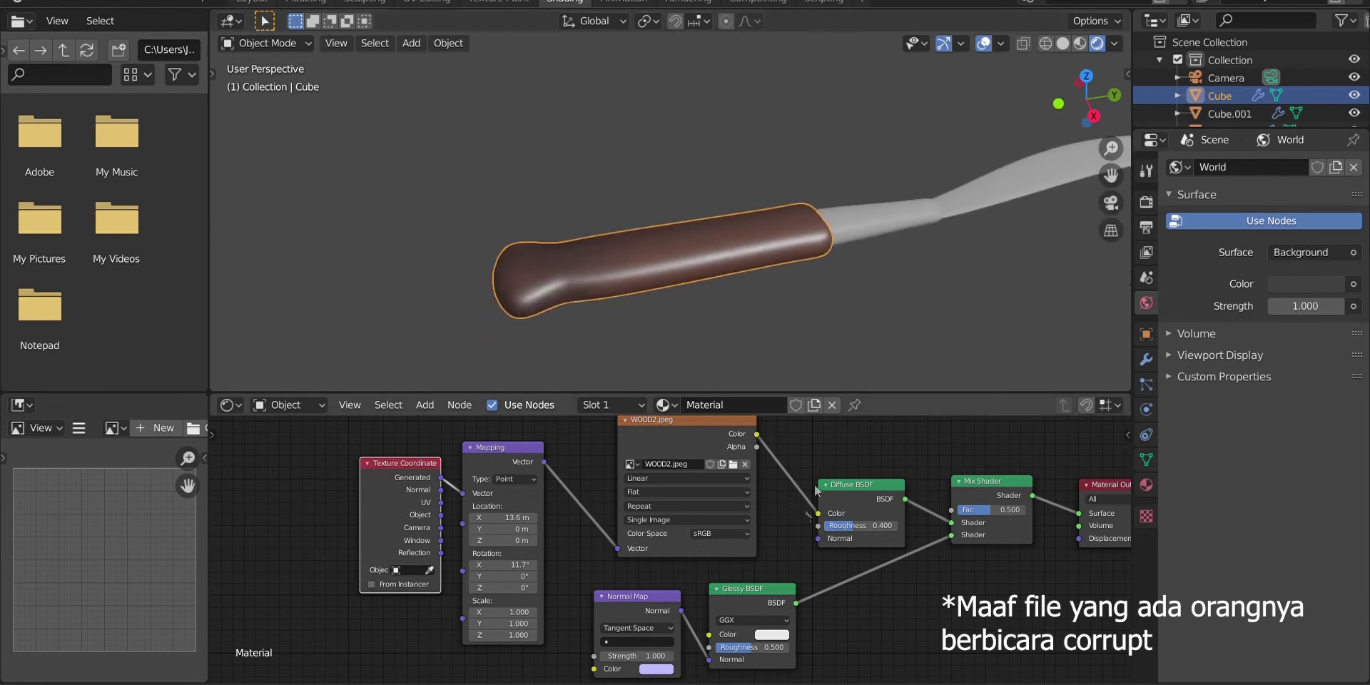
Add a Fresnel node above the Diffuse BSDF and connect its Fac output to the Mix Shader's Fac input
middle_drag(879, 438, 774, 495)
key(shift+a)
click(774, 485)
text(fre)
key(Return)
click(761, 467)
drag(840, 549, 848, 567)
drag(804, 477, 784, 485)
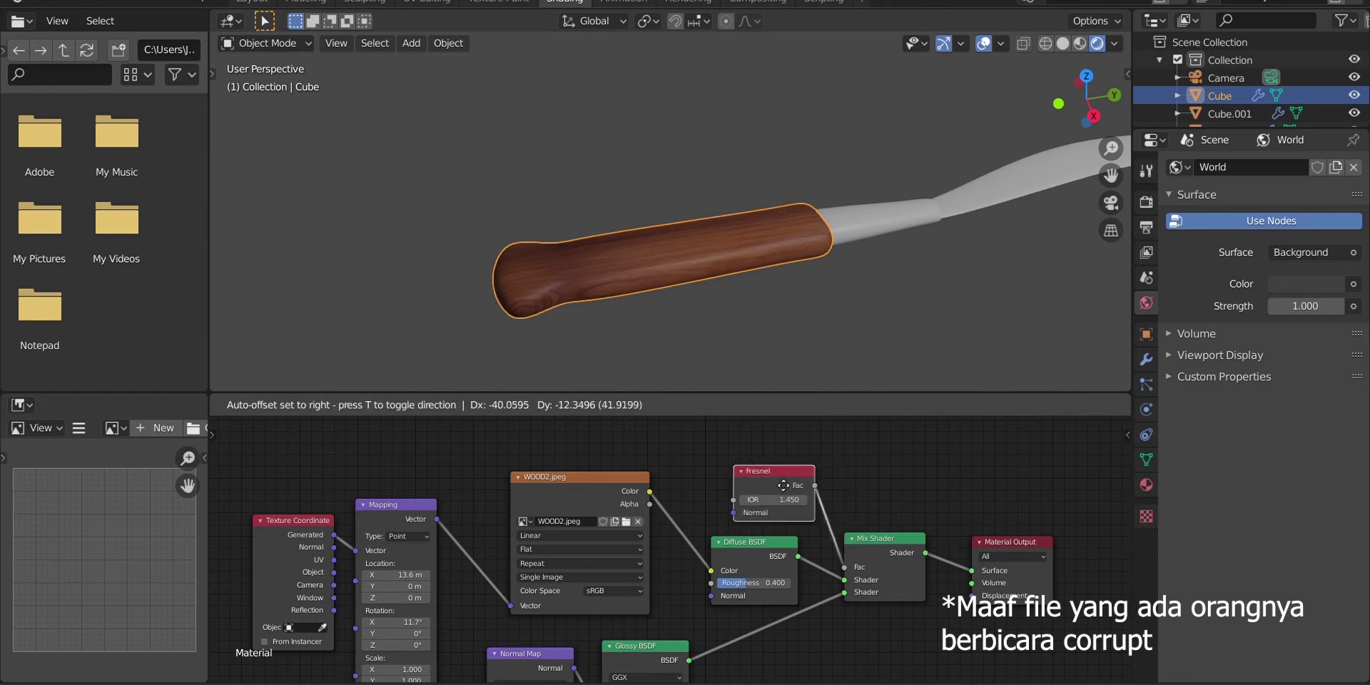
click(780, 470)
Create a new material on the sickle blade and delete its Principled BSDF node
middle_drag(822, 333, 1003, 313)
drag(1086, 99, 985, 139)
shift+middle_drag(936, 182, 707, 354)
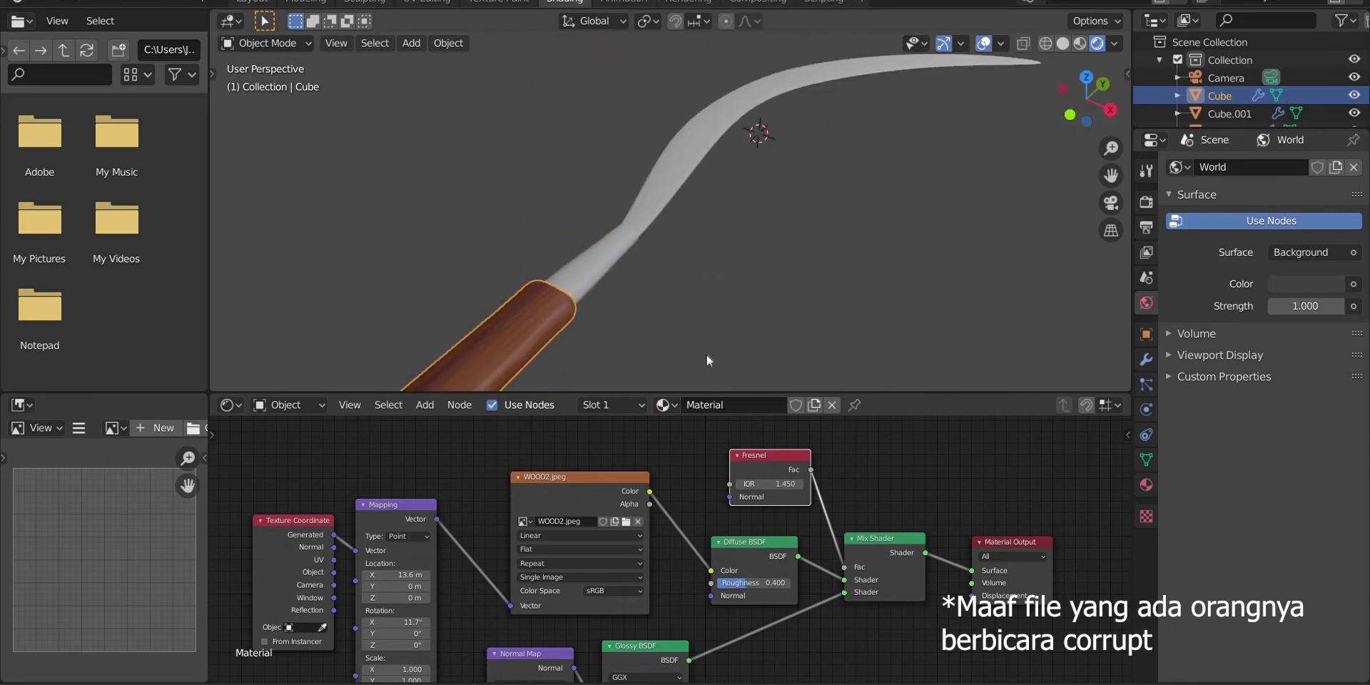
click(658, 199)
click(678, 404)
click(739, 554)
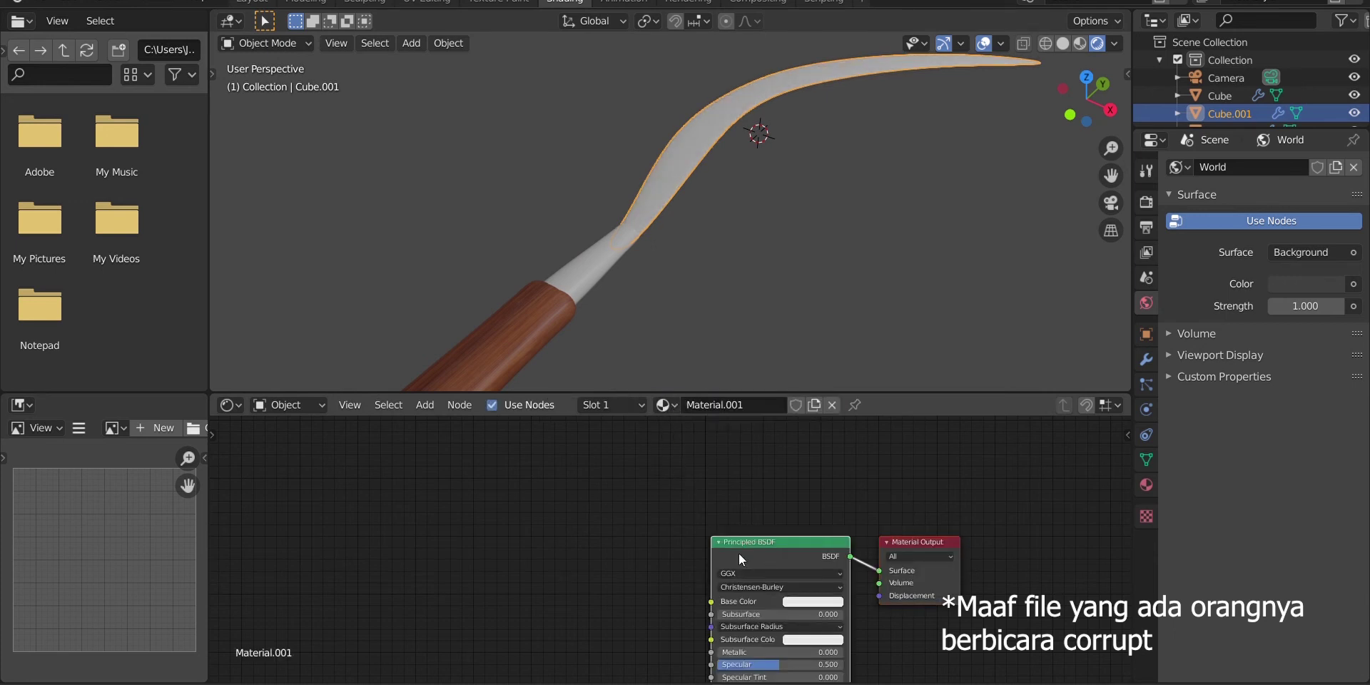
key(x)
Add a Diffuse BSDF node to the blade material and connect it to the Material Output's Surface input
key(shift+a)
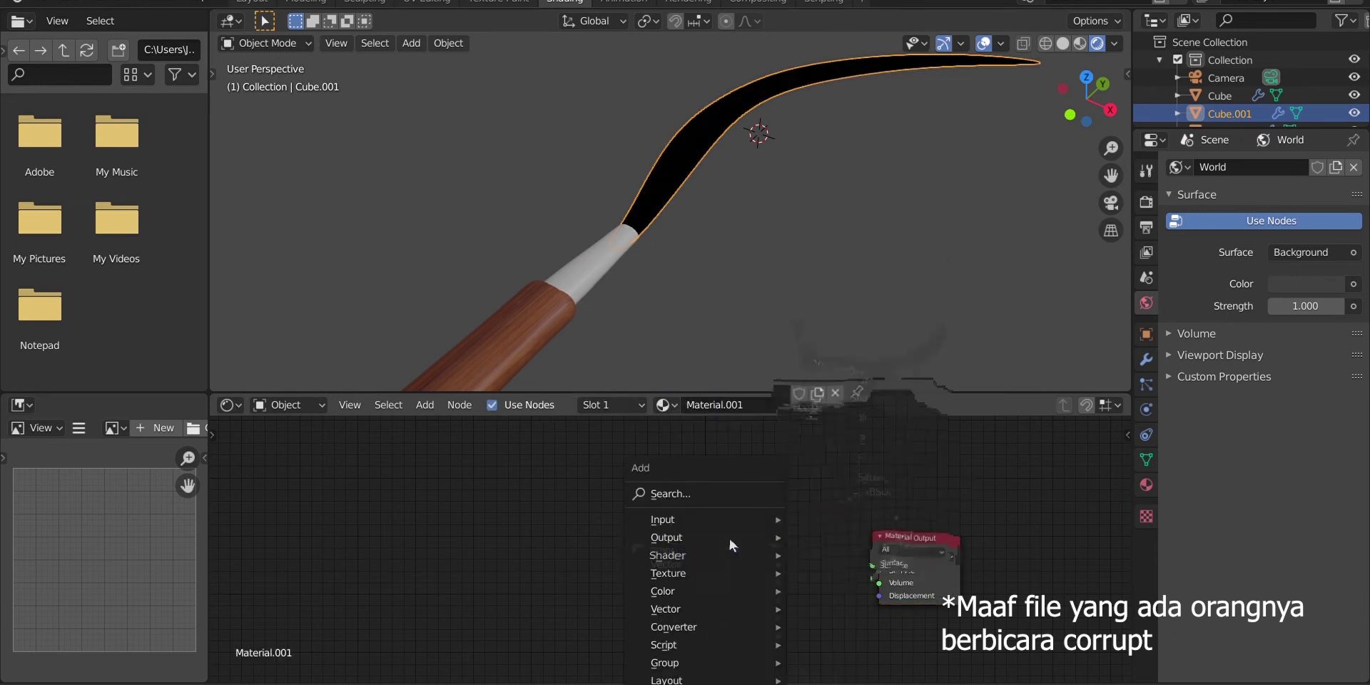
click(696, 493)
text(d)
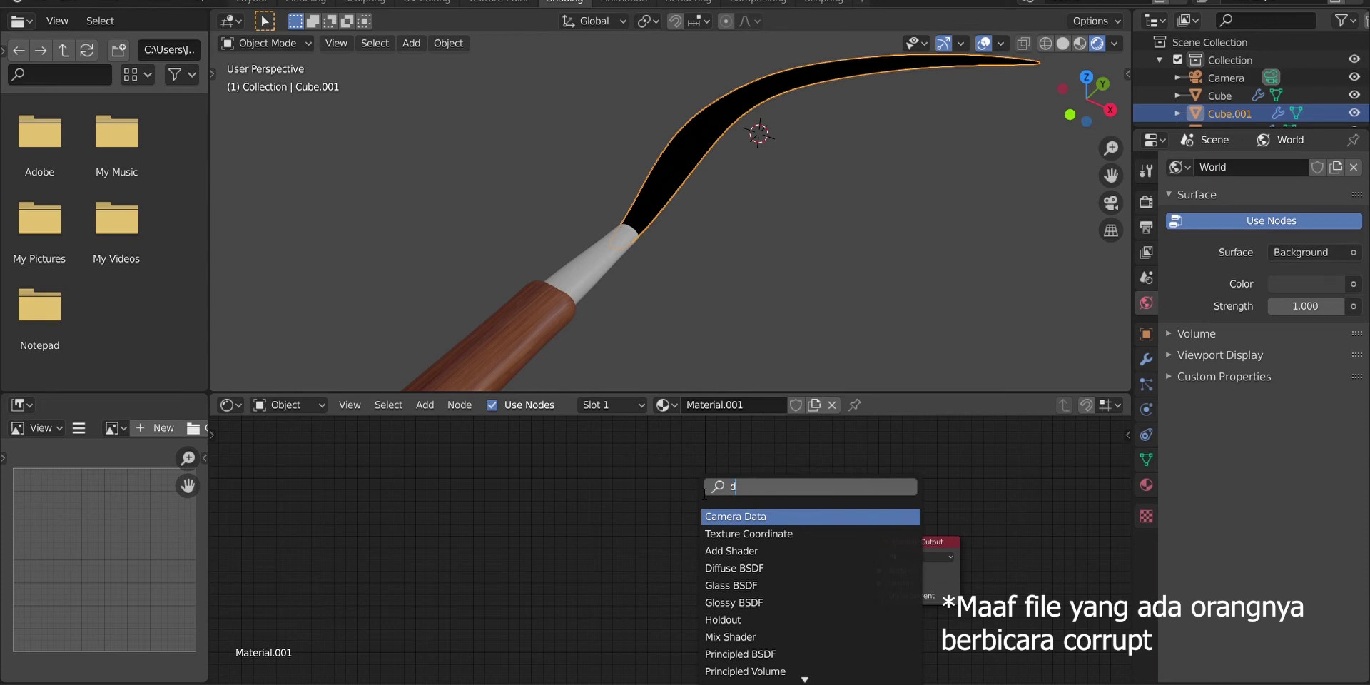
text(iff)
key(Return)
click(699, 492)
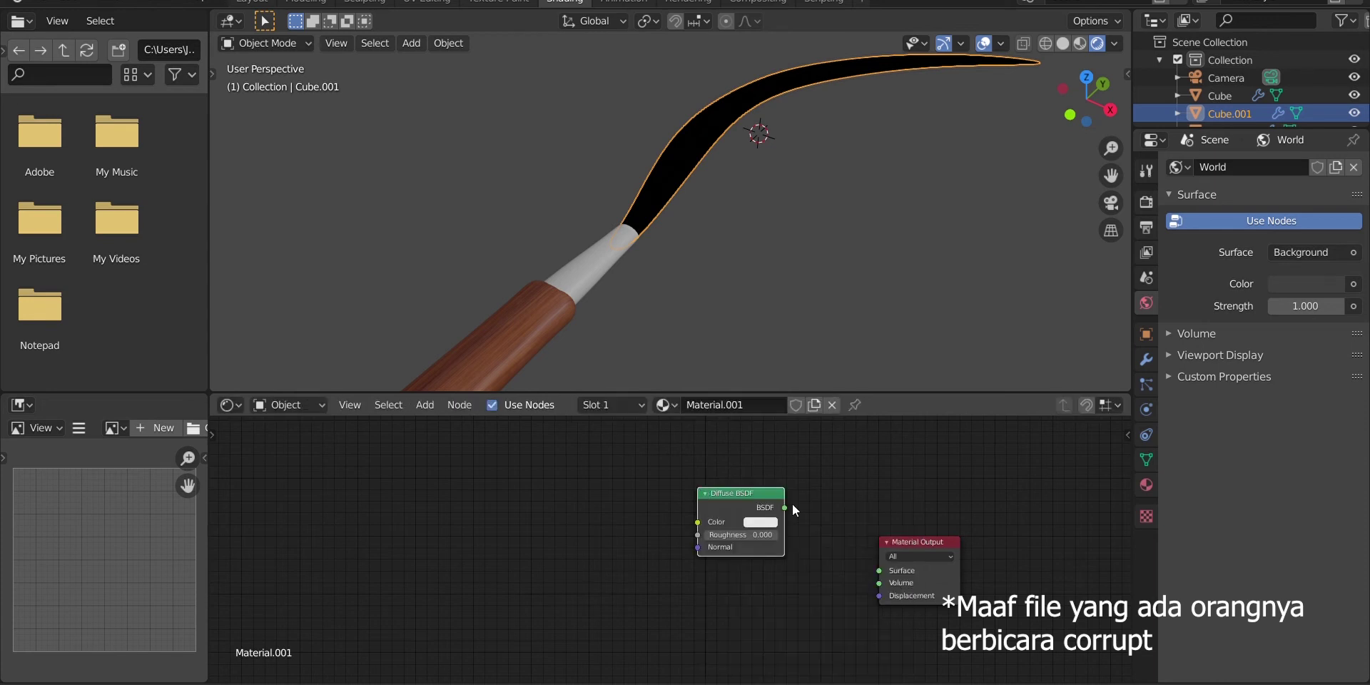
drag(787, 511, 879, 570)
Add an Image Texture node before the Diffuse BSDF and connect its Color output to the shader's Color input
key(shift+a)
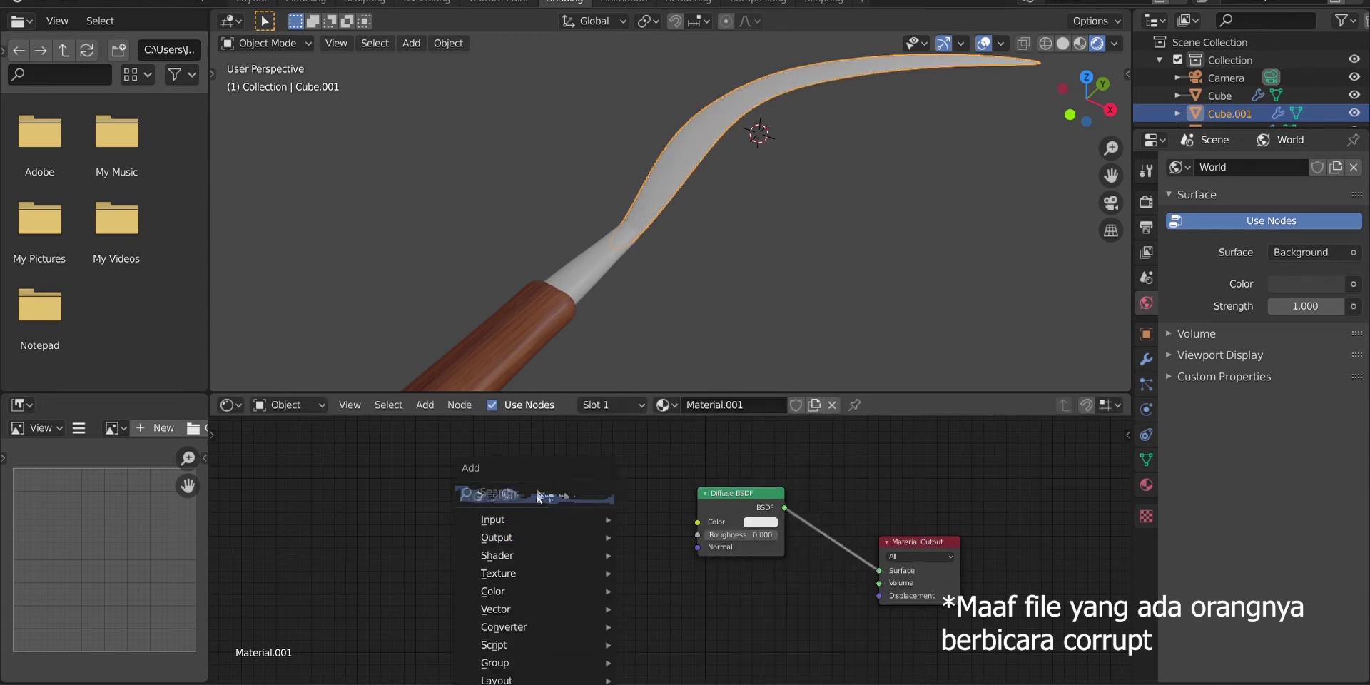
click(499, 492)
text(ima)
key(Return)
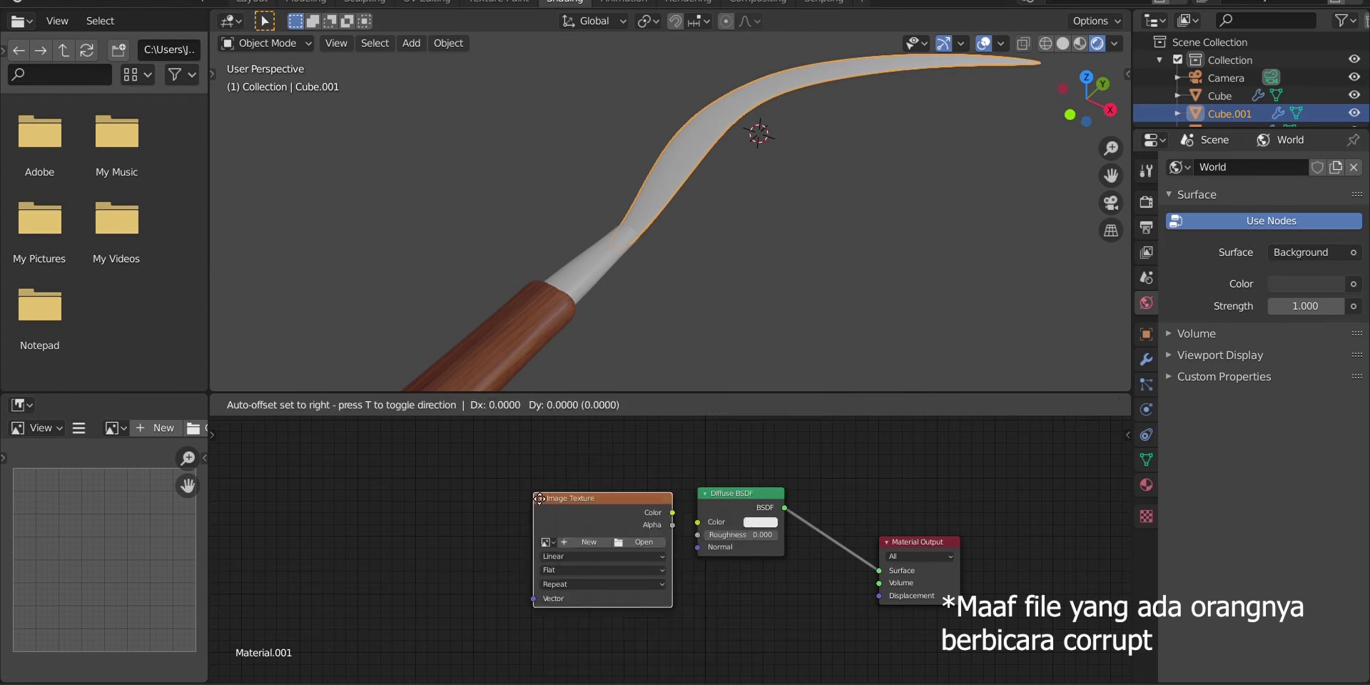
click(684, 502)
mouse_move(650, 499)
mouse_down()
mouse_move(674, 524)
mouse_move(698, 522)
mouse_up()
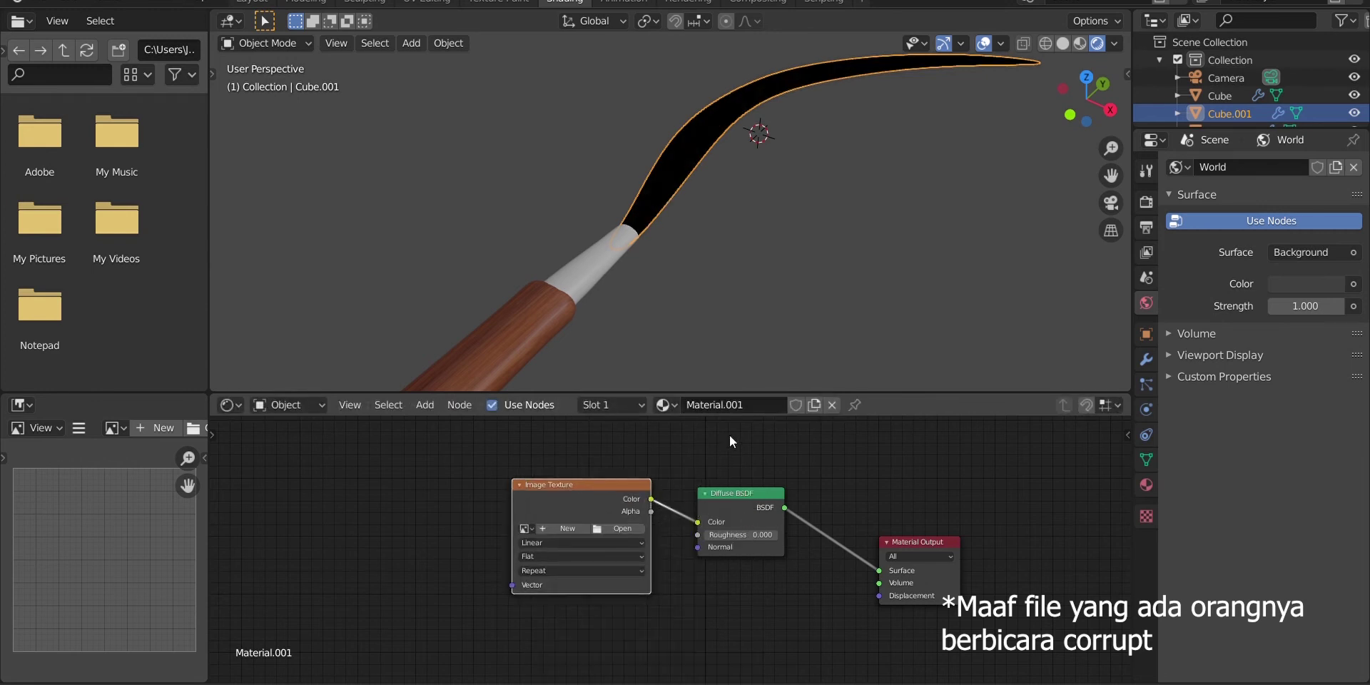
Switch to the UV Editing workspace and unwrap the whole blade mesh with Smart UV Project at a 66 angle limit
click(426, 3)
key(a)
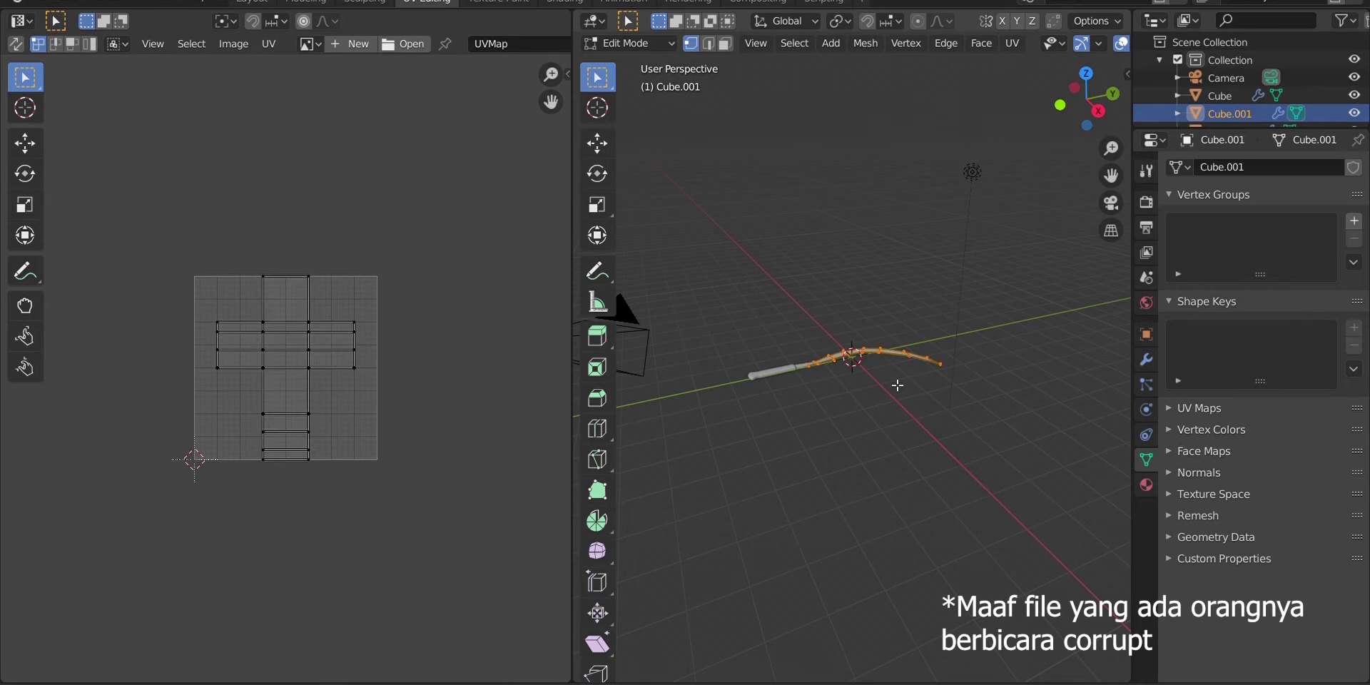
key(u)
click(893, 380)
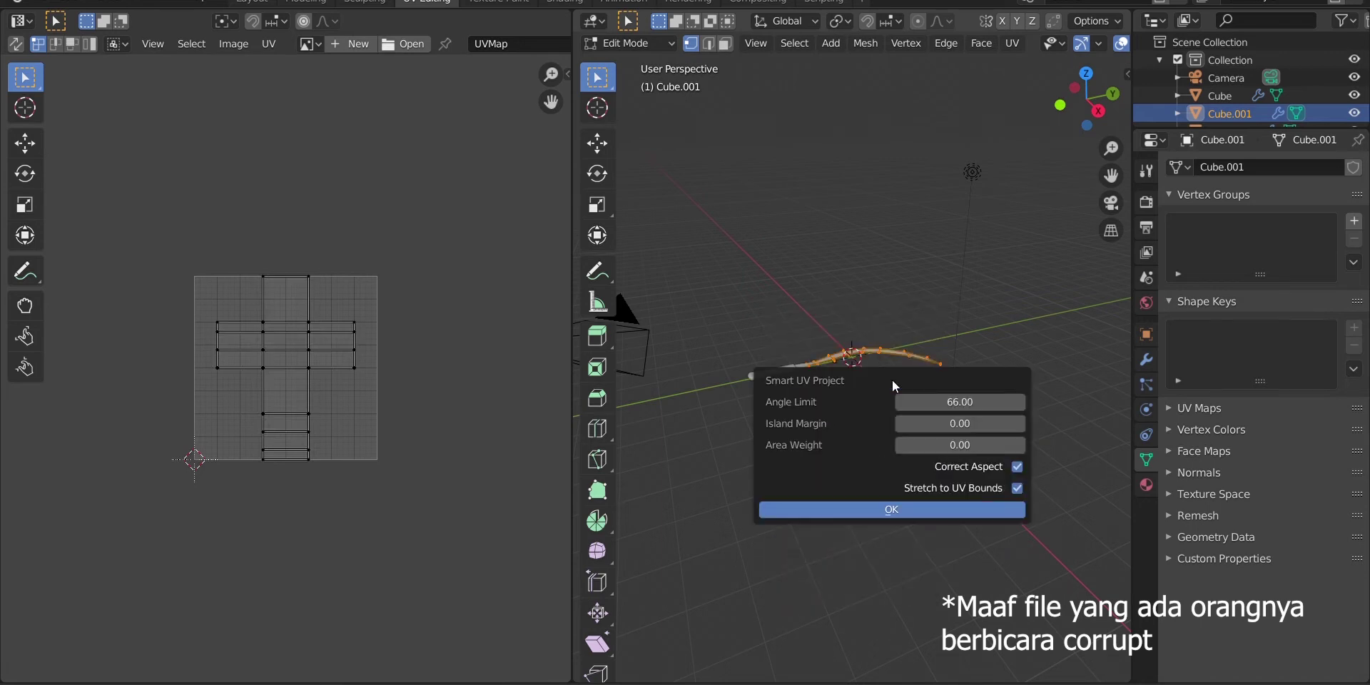
click(908, 511)
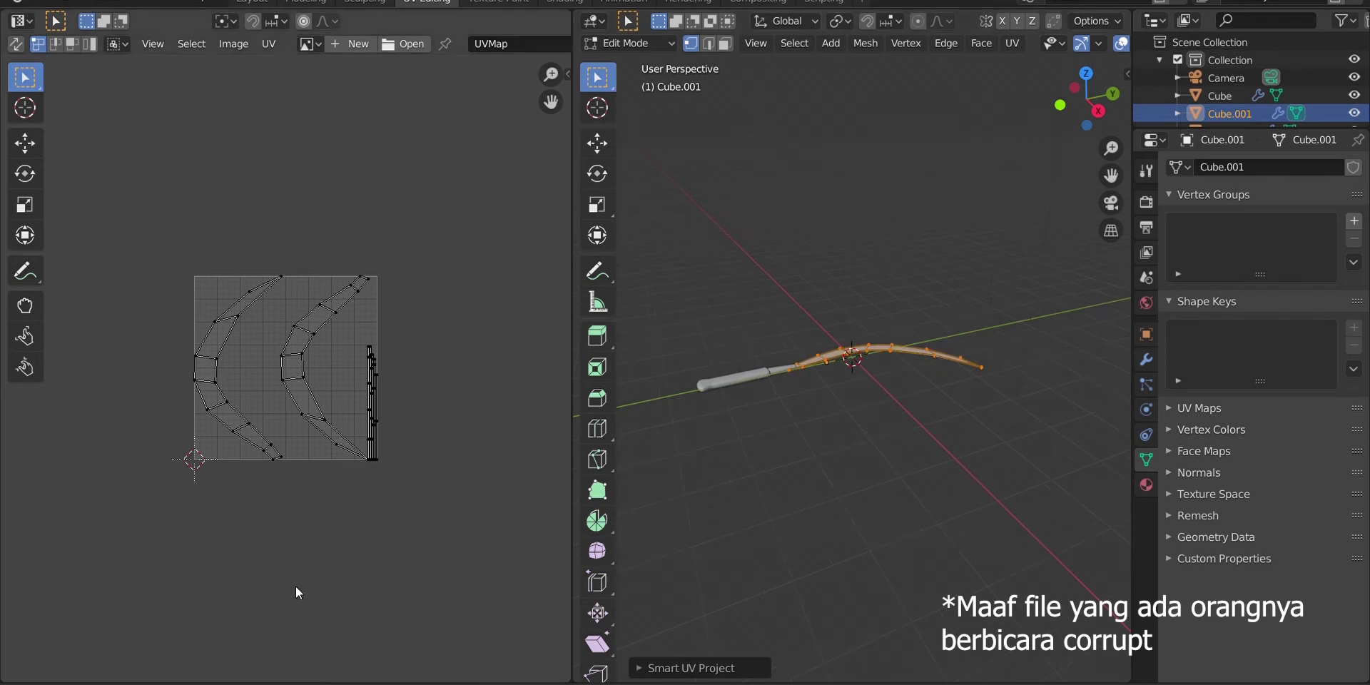
Use island selection to select all of the blade's UV islands and scale them down well inside the UV bounds
drag(551, 74, 551, 37)
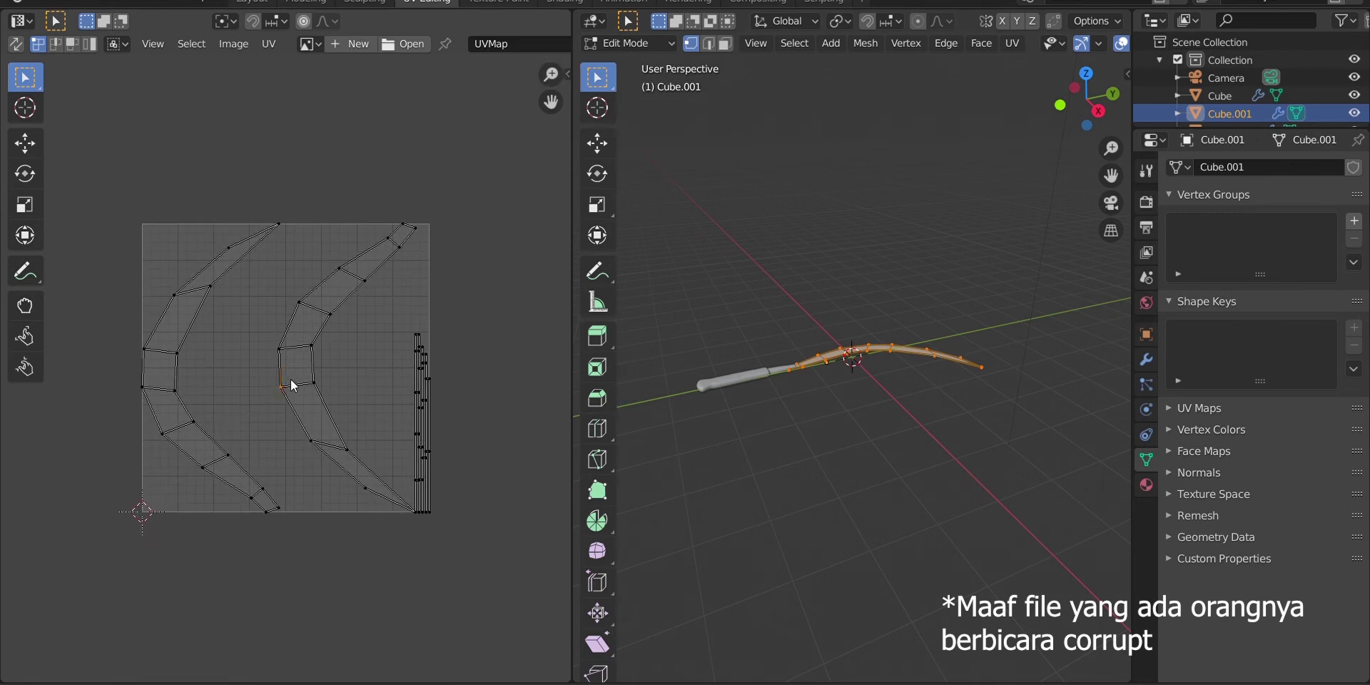
click(91, 47)
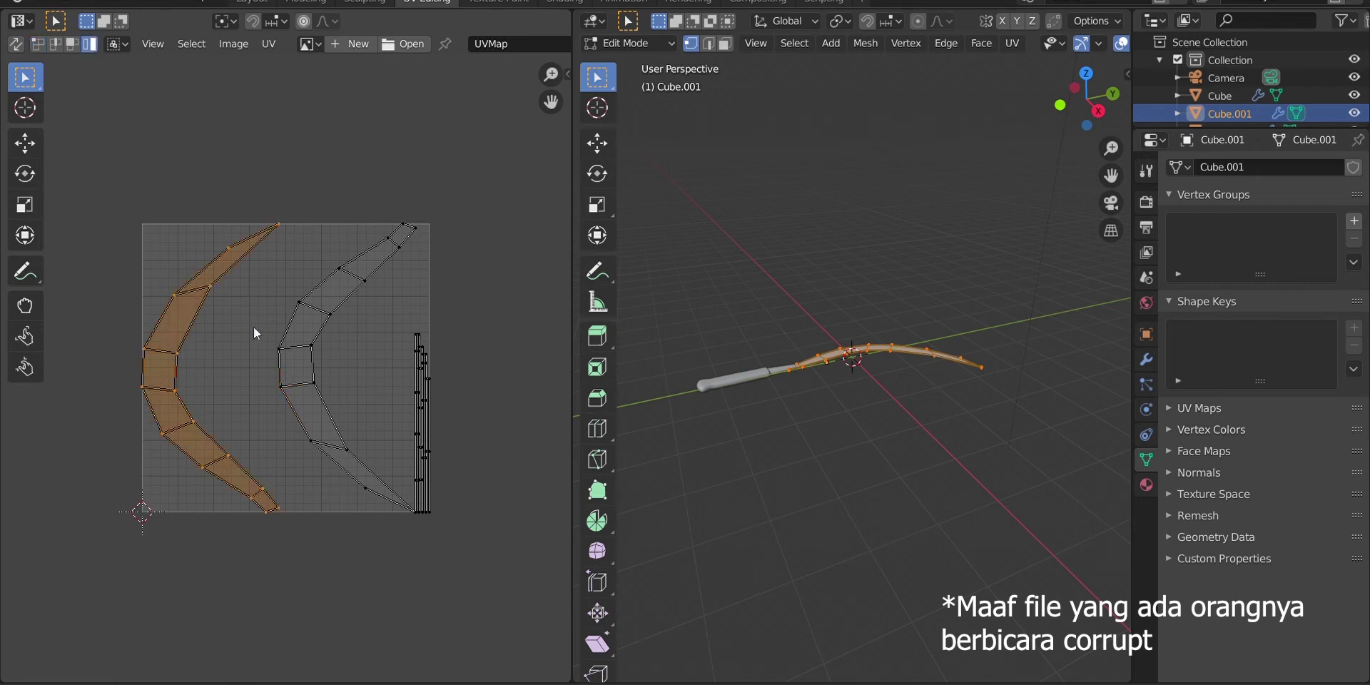
click(314, 345)
click(184, 348)
click(297, 338)
drag(109, 154, 469, 581)
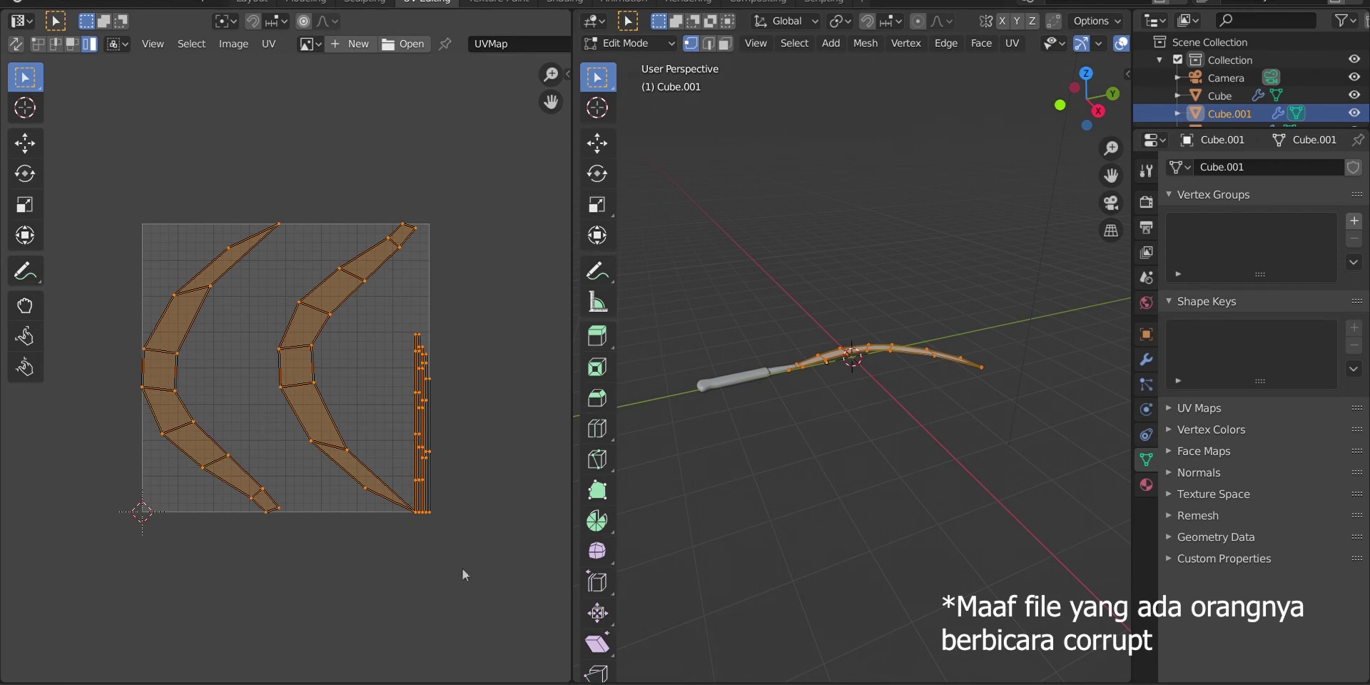
key(s)
click(364, 521)
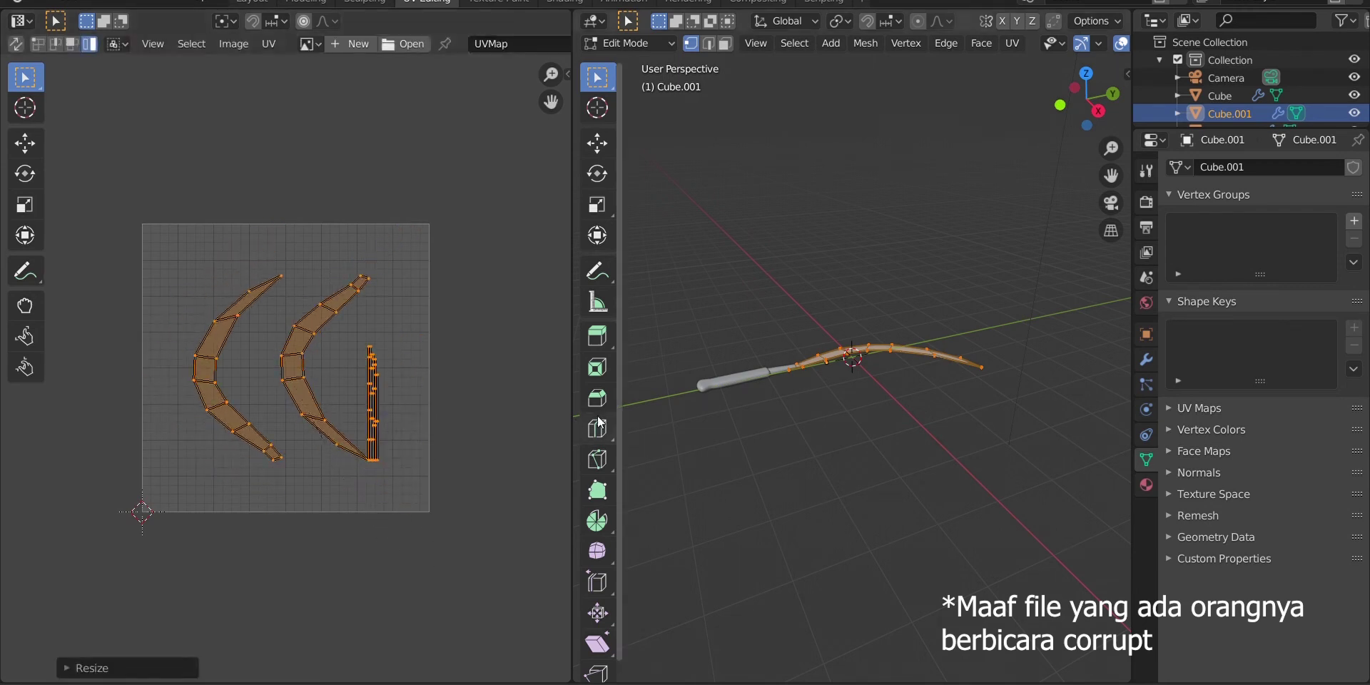
Mirror the middle blade-shaped UV island vertically so its pointed tip faces up like the neighbouring island's
click(598, 428)
click(606, 80)
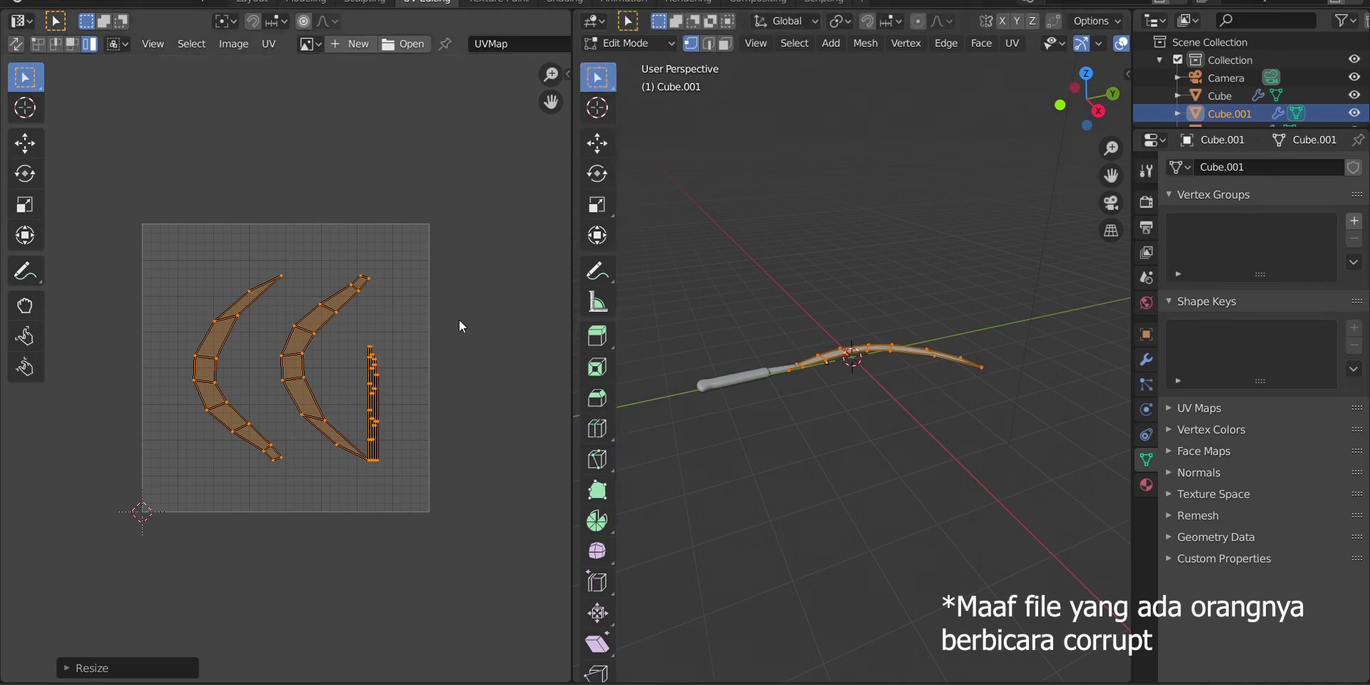
click(331, 378)
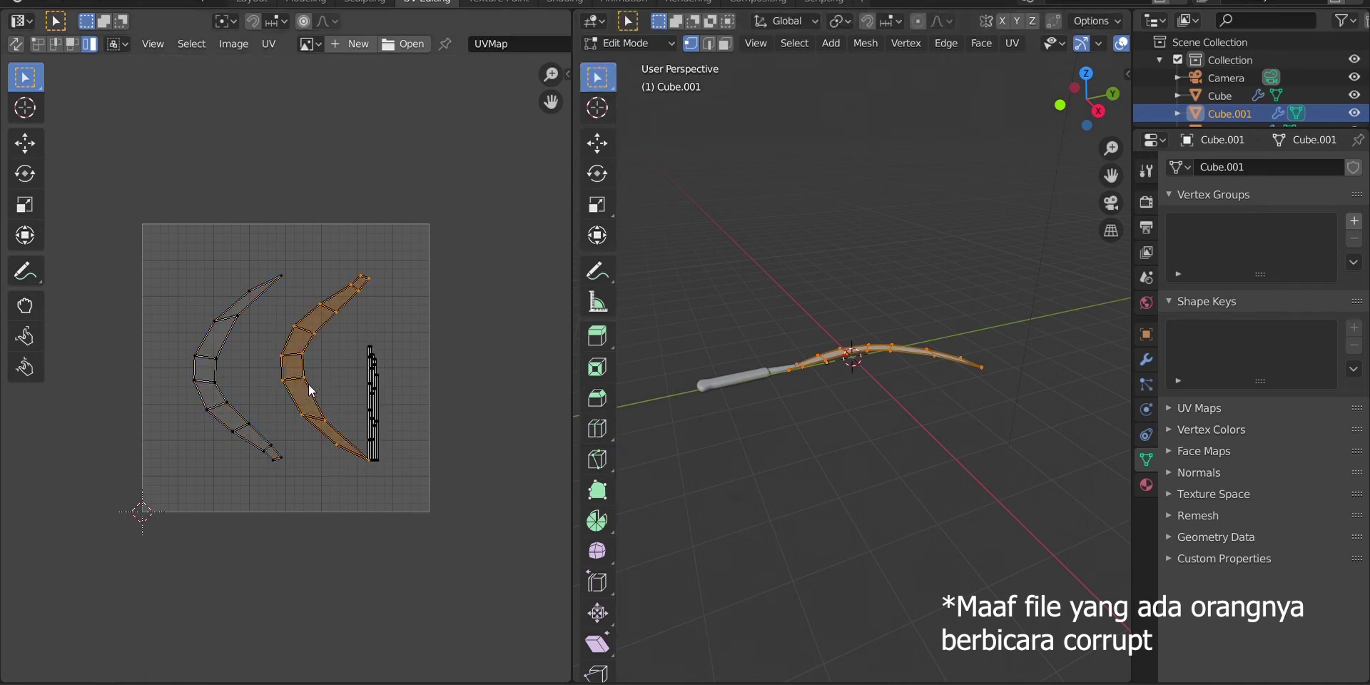
key(s)
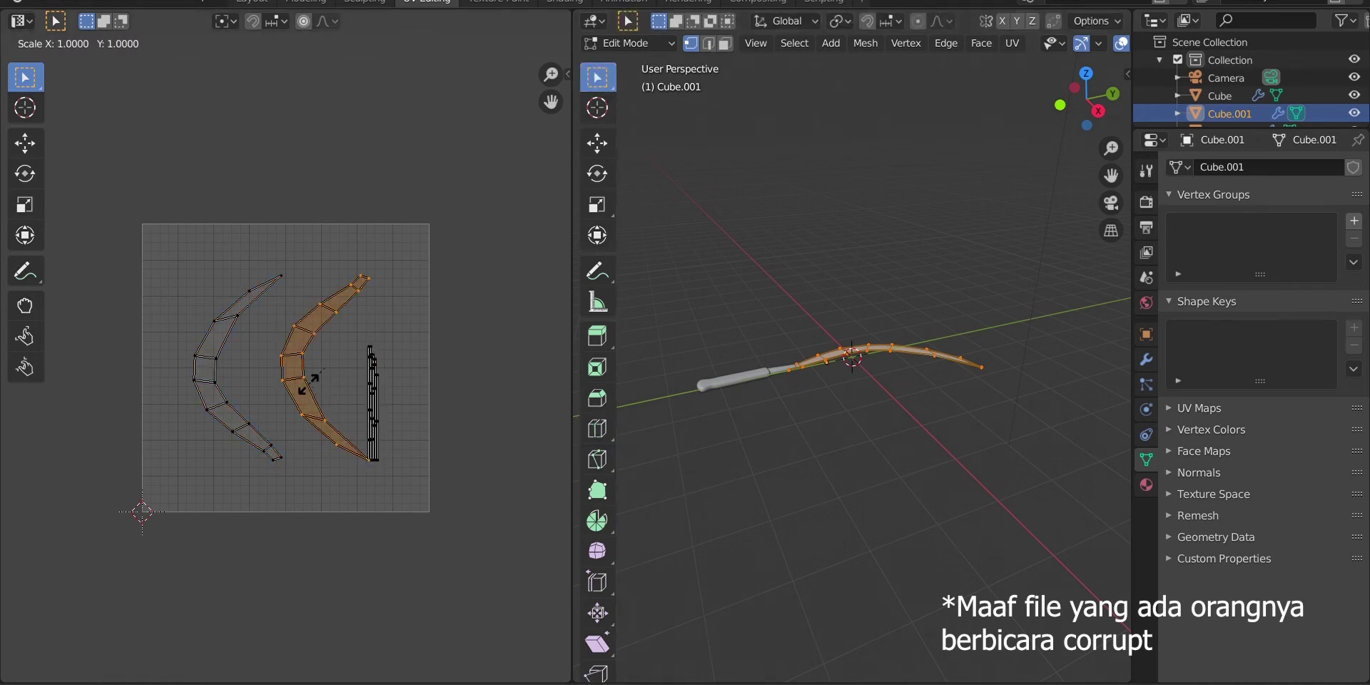
click(309, 384)
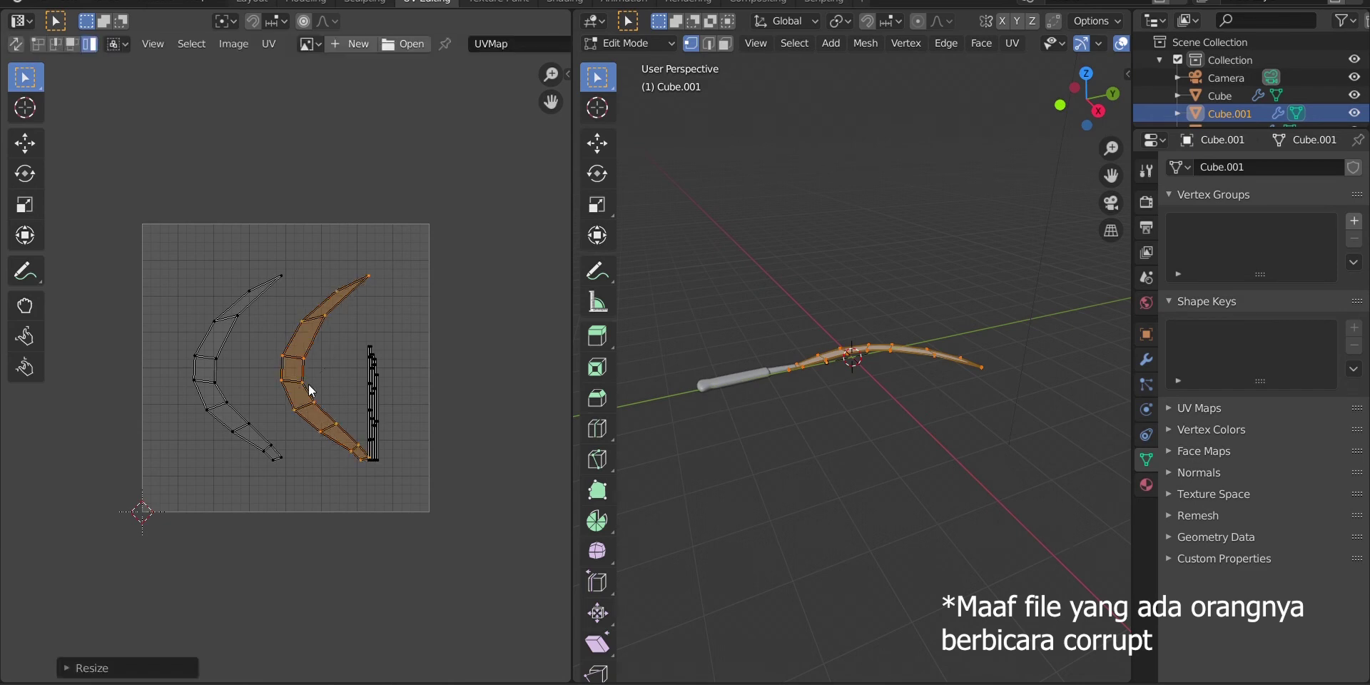
Stack the mirrored blade-shaped UV island over its matching neighbour and set one of the thin strip islands slightly apart from the others
key(g)
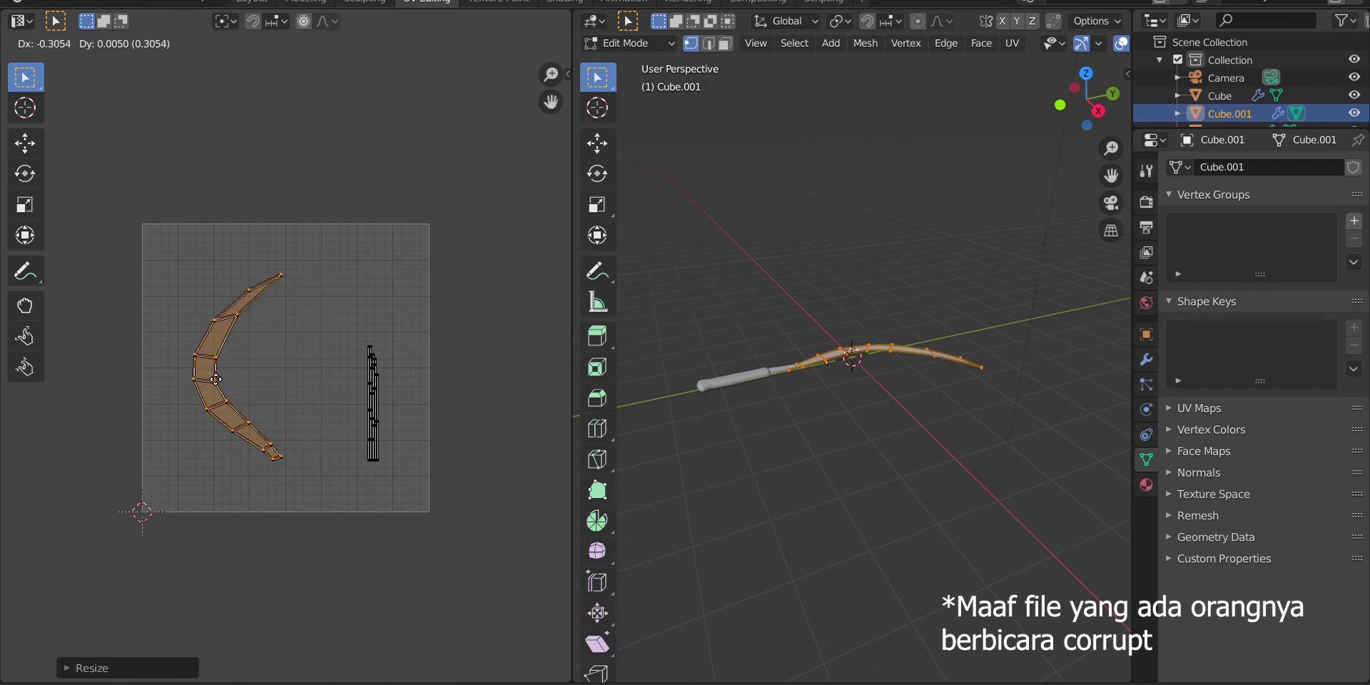
click(215, 379)
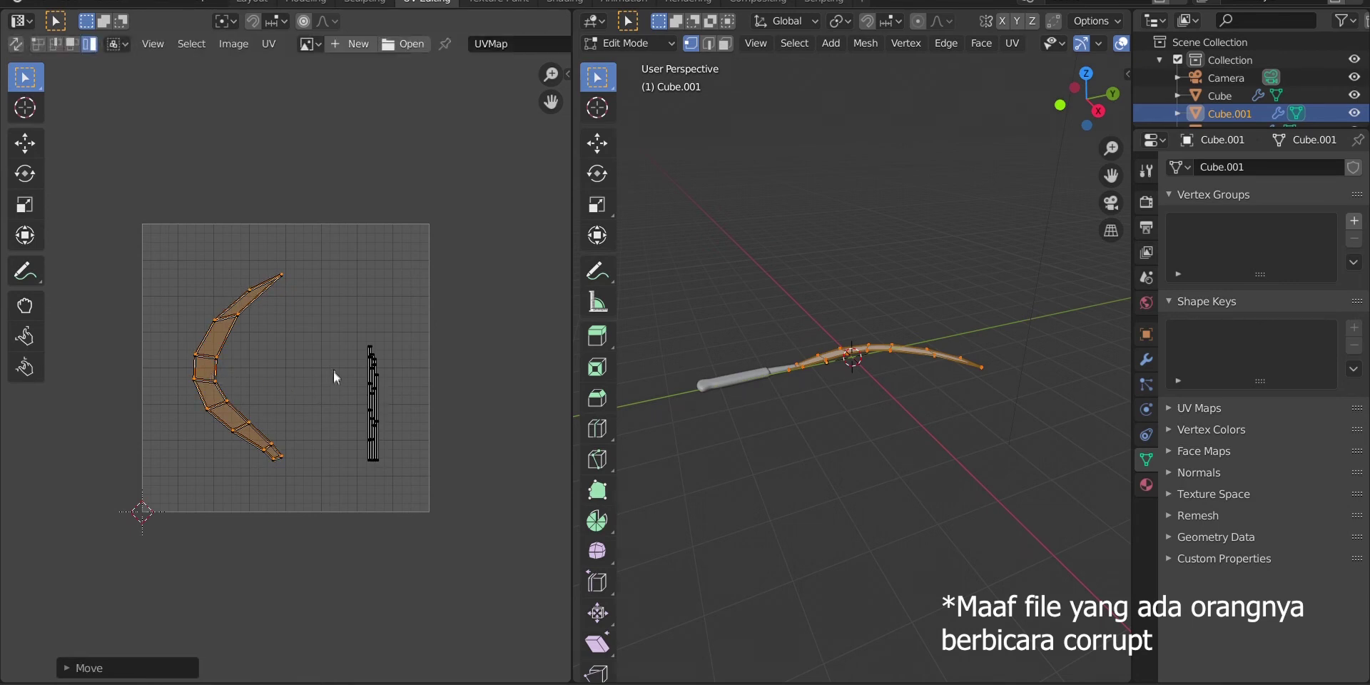
click(366, 402)
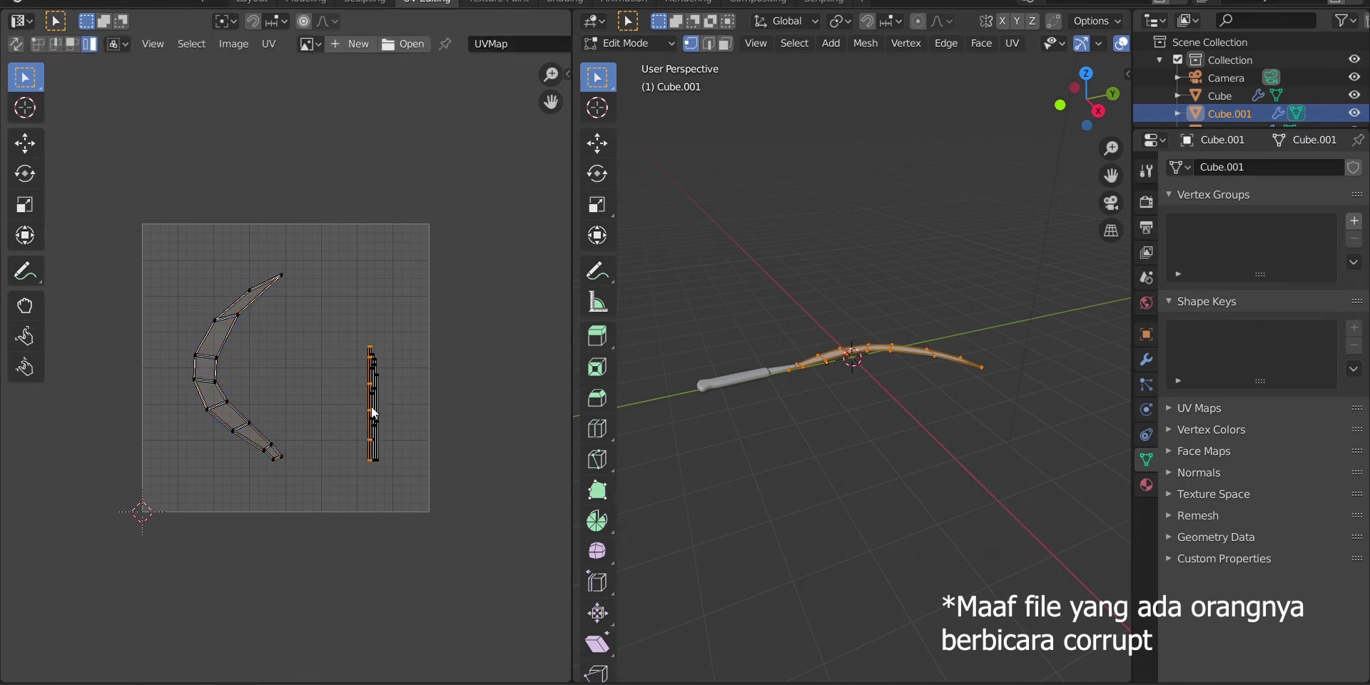
key(g)
click(349, 409)
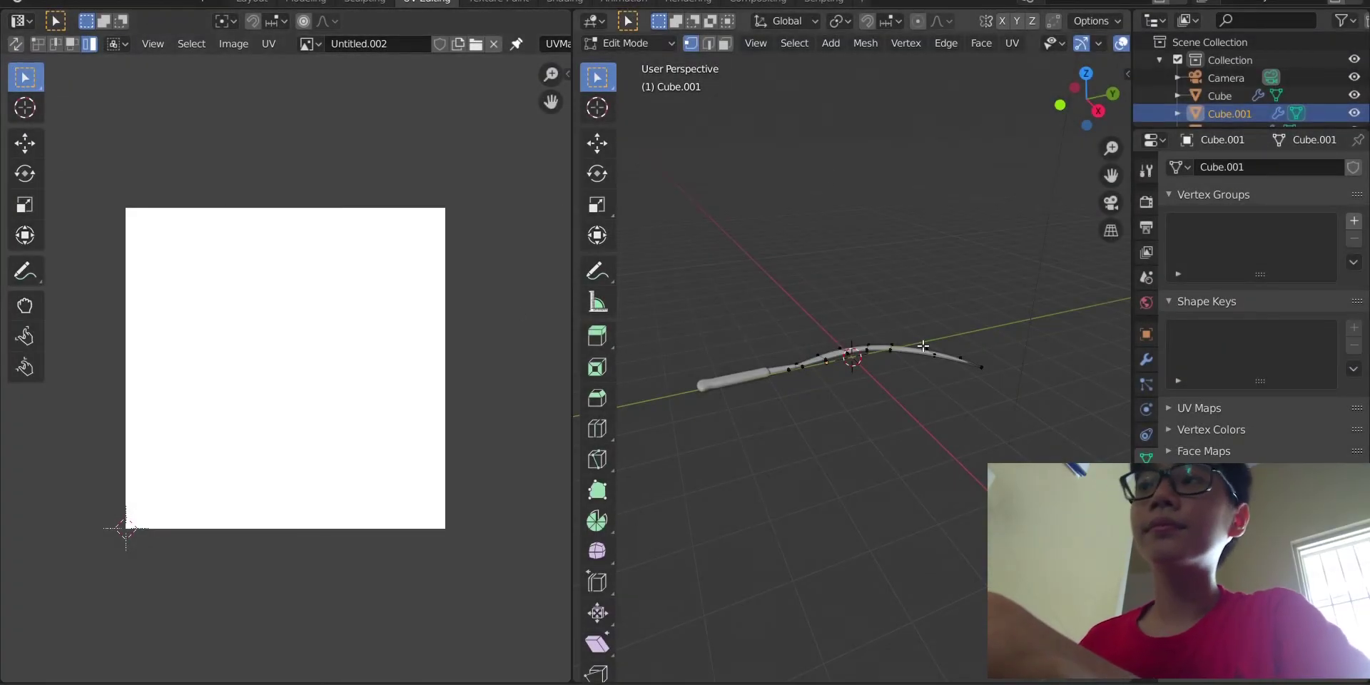
Select the entire blade mesh in the UV Editing workspace to show all its UV islands over the blank Untitled.002 image
click(554, 3)
click(427, 3)
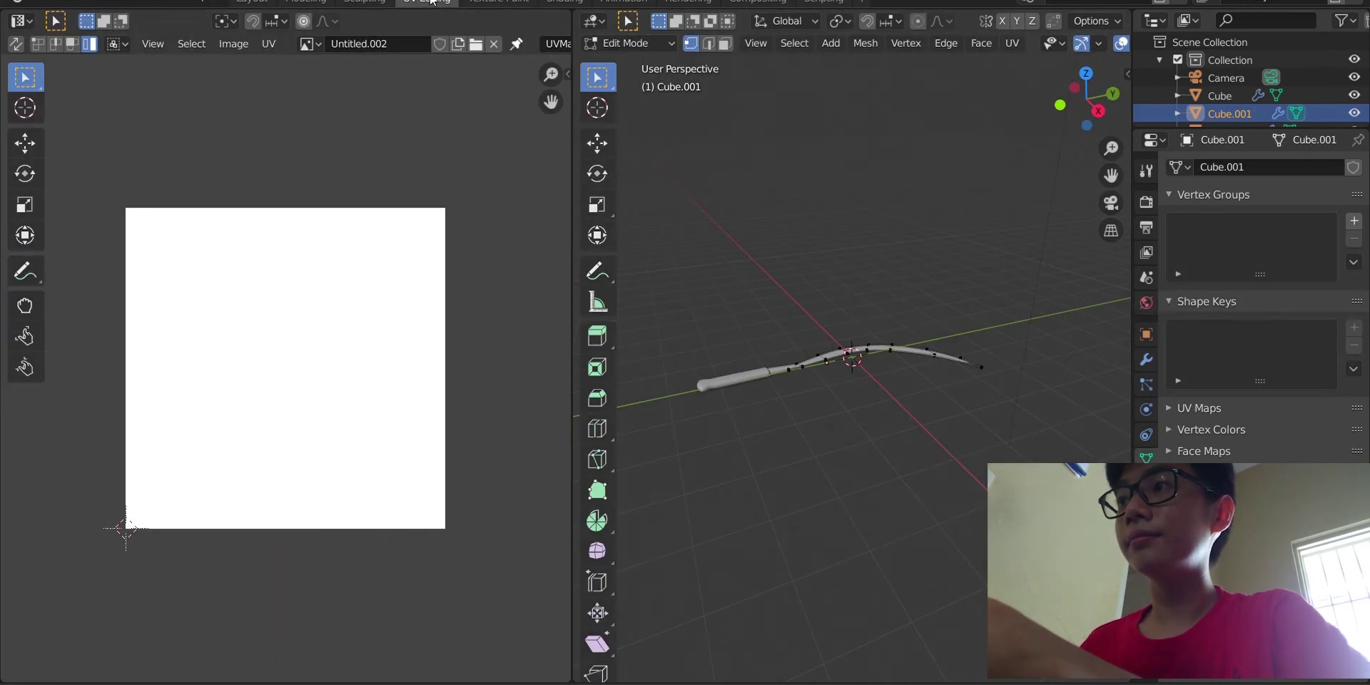
key(a)
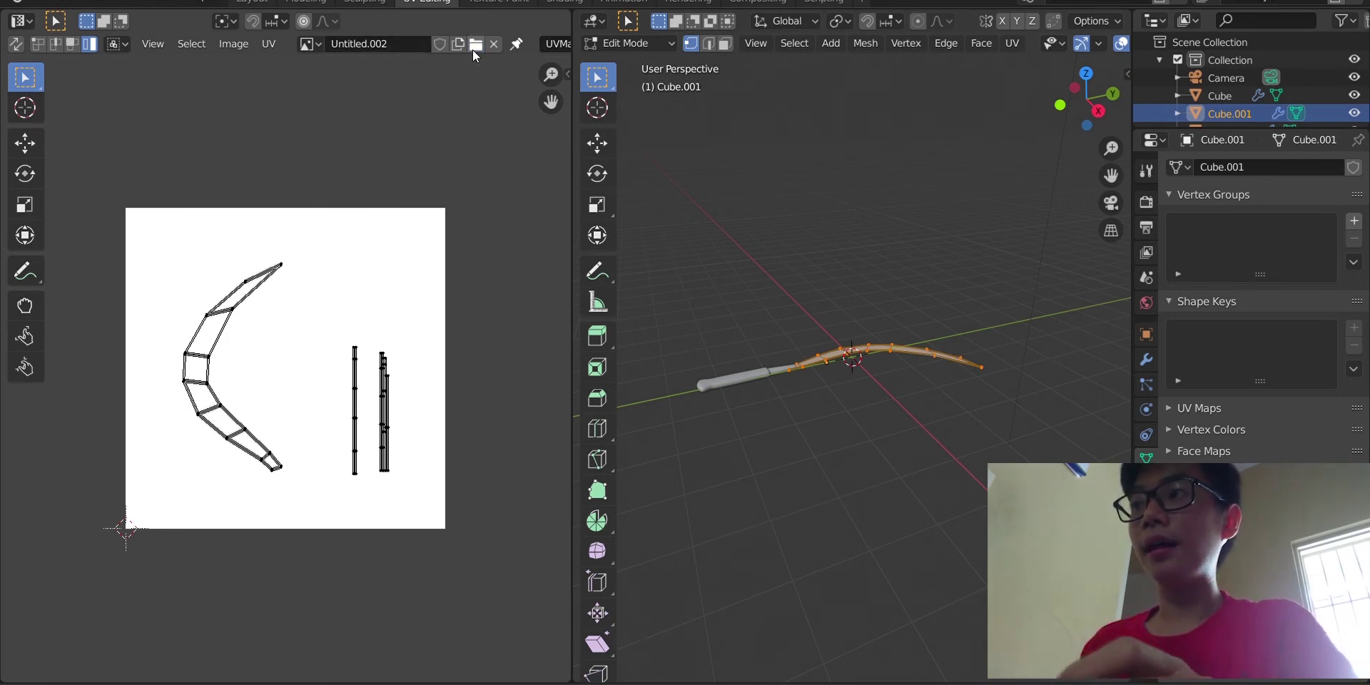
click(203, 43)
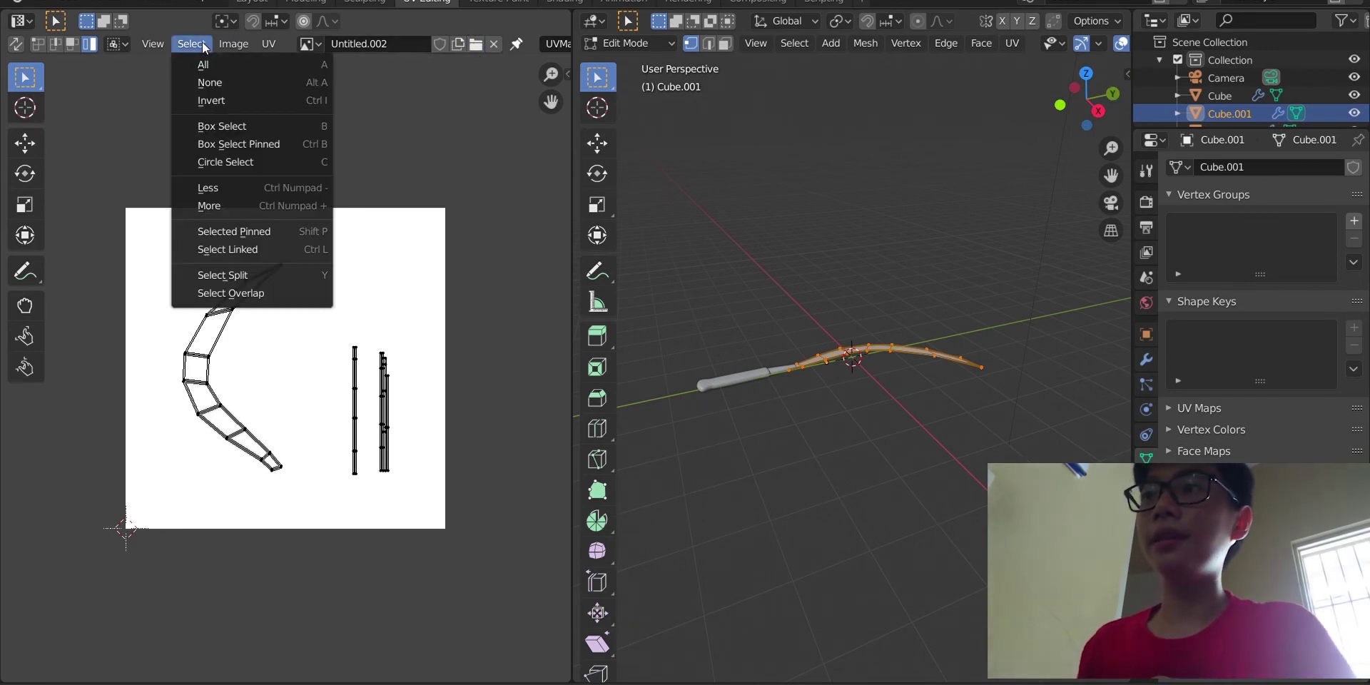
mouse_move(233, 43)
click(254, 189)
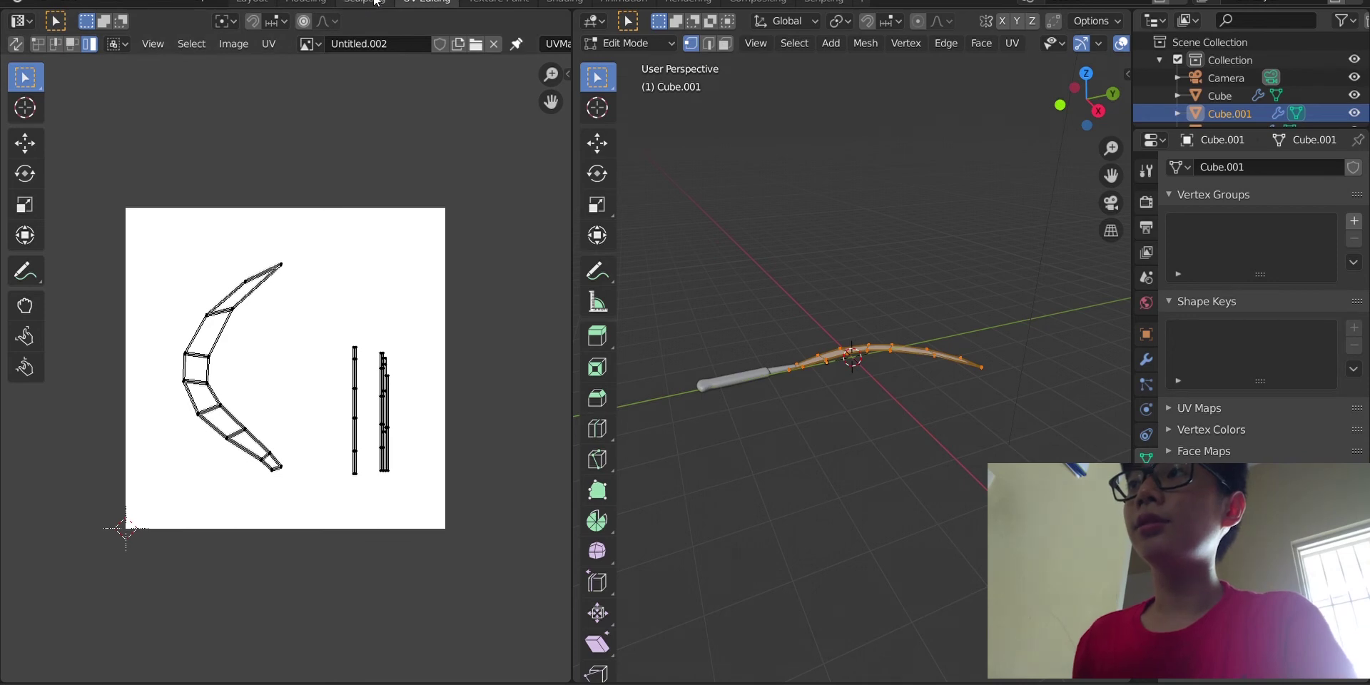
Assign the Untitled.002 image to the Image Texture node of the blade's material in the Shading workspace
click(469, 2)
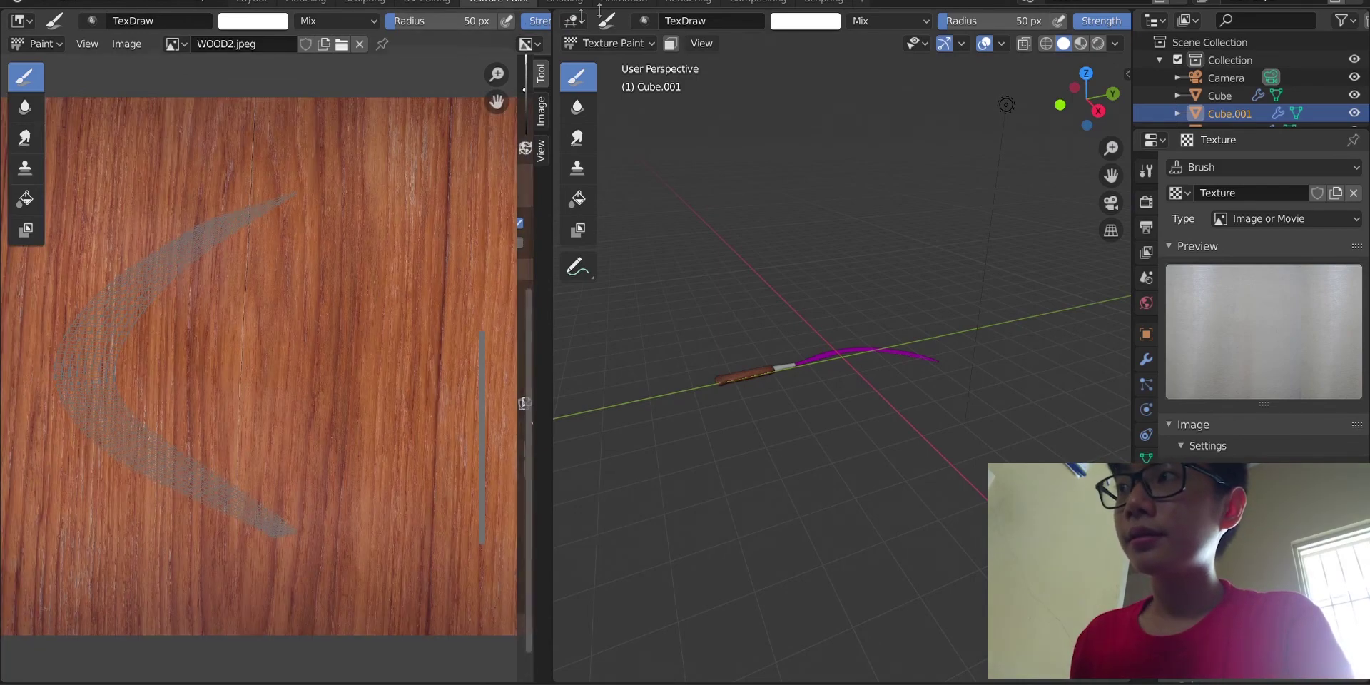
click(564, 2)
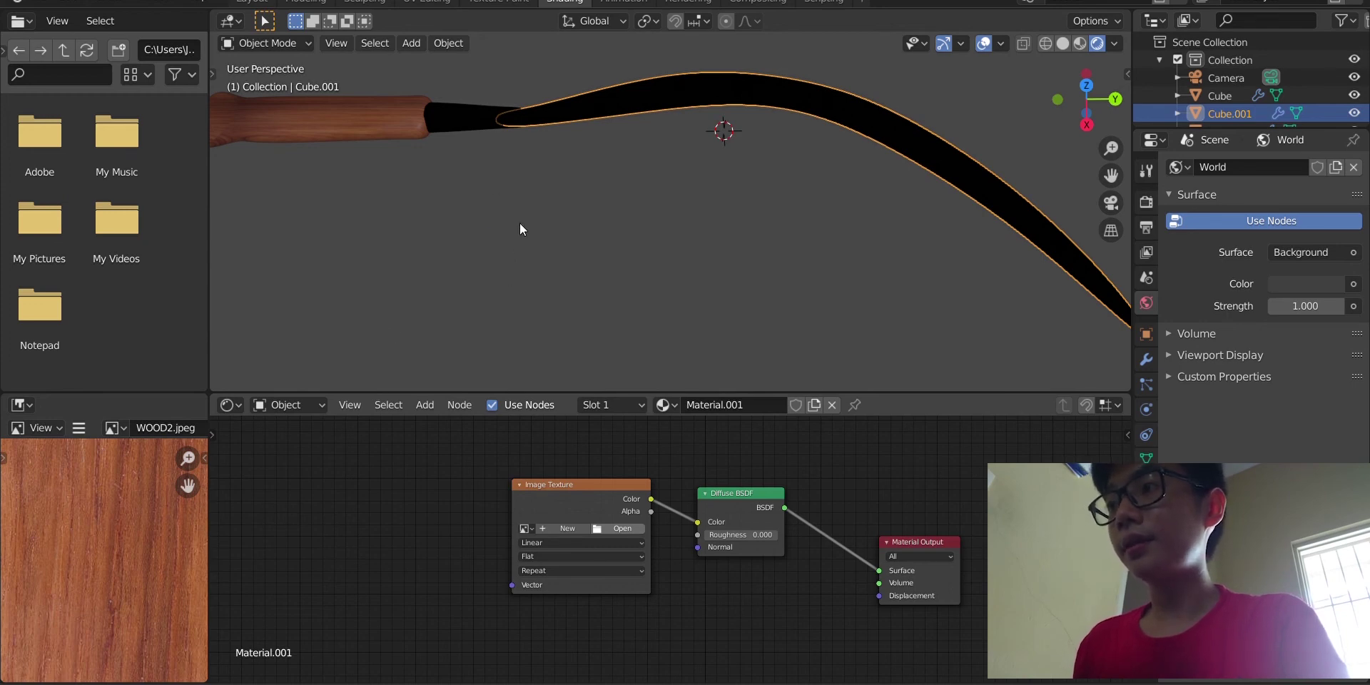
key(ctrl+z)
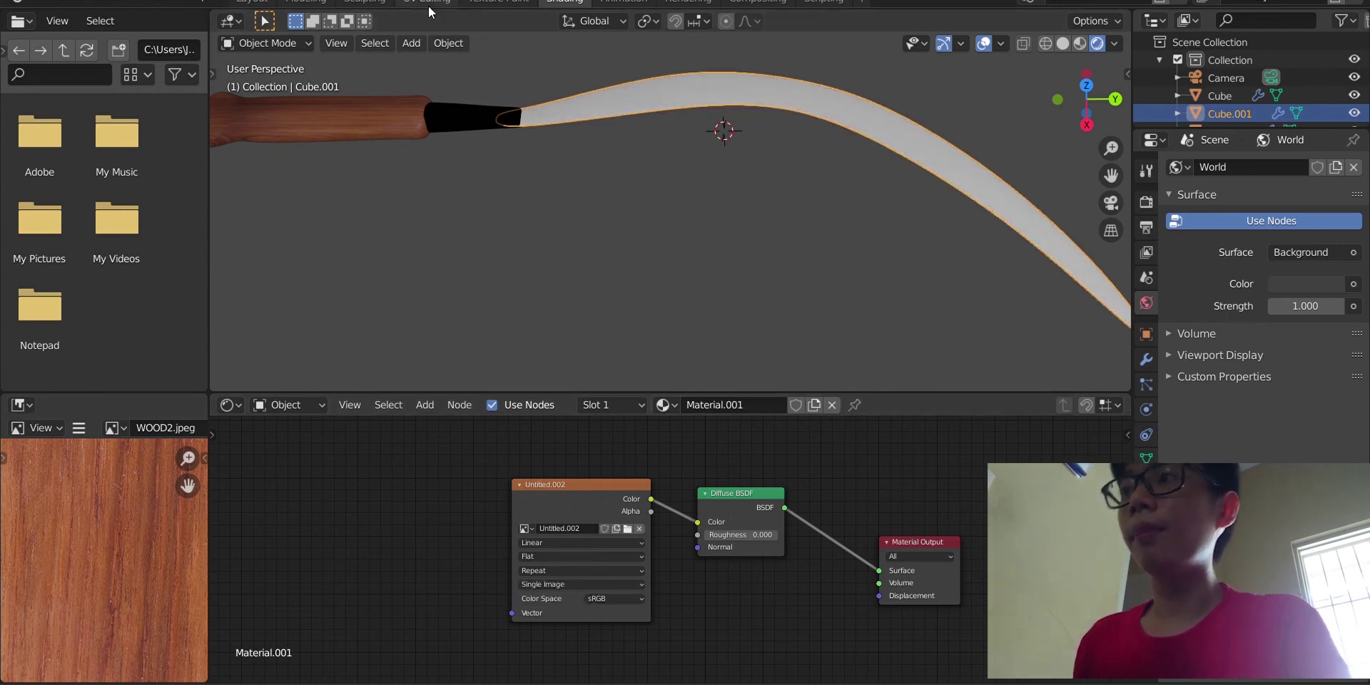
Paint the metal brush texture over all of the blade's UV islands on Untitled.002 and check the blade in the Shading workspace
click(471, 2)
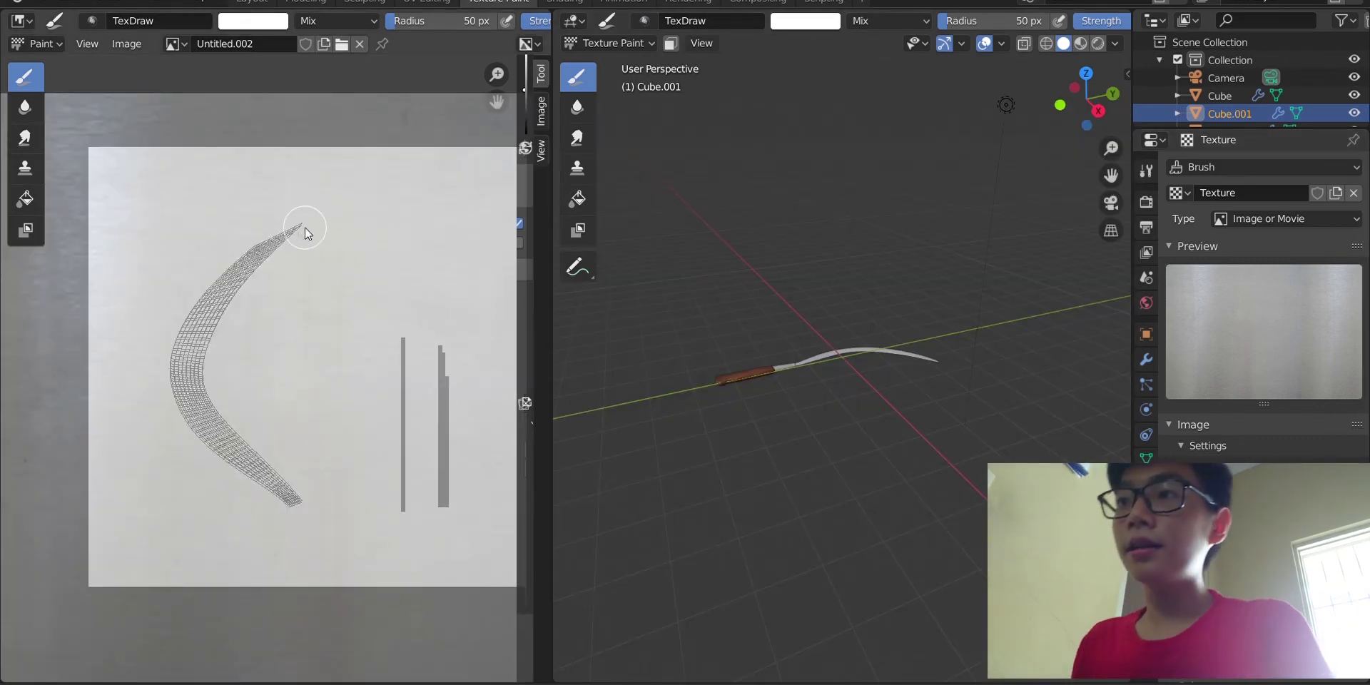
mouse_move(270, 242)
mouse_down()
mouse_move(309, 220)
mouse_move(216, 296)
mouse_move(192, 399)
mouse_move(257, 474)
mouse_move(341, 508)
mouse_move(279, 492)
mouse_move(222, 442)
mouse_move(198, 405)
mouse_move(222, 386)
mouse_up()
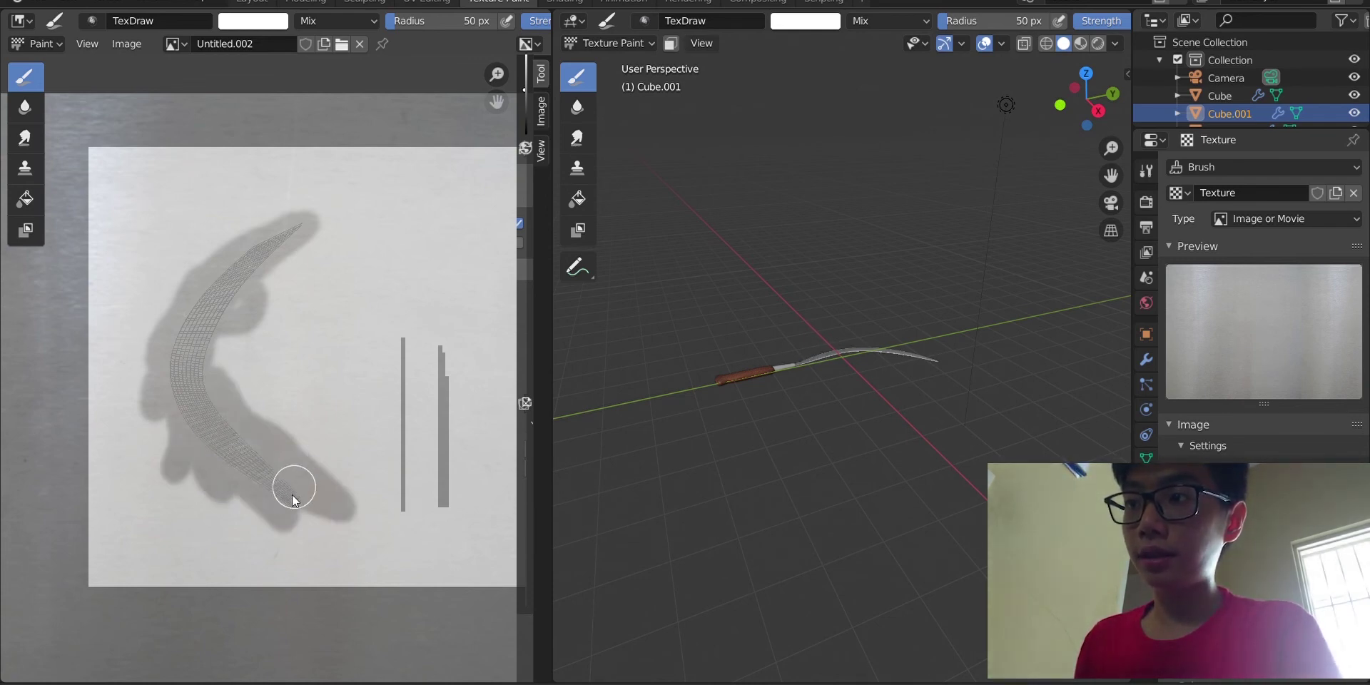
mouse_move(399, 336)
mouse_down()
mouse_move(386, 389)
mouse_move(400, 482)
mouse_up()
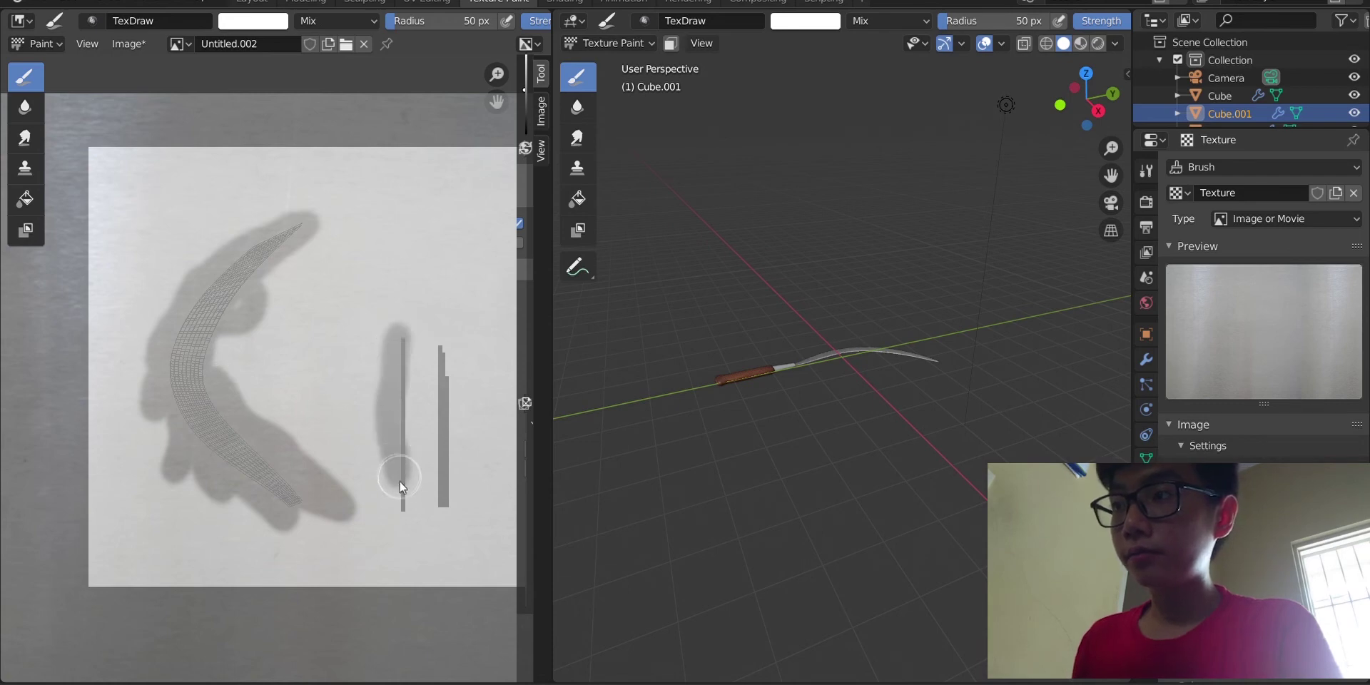
drag(400, 341, 398, 514)
drag(450, 321, 452, 471)
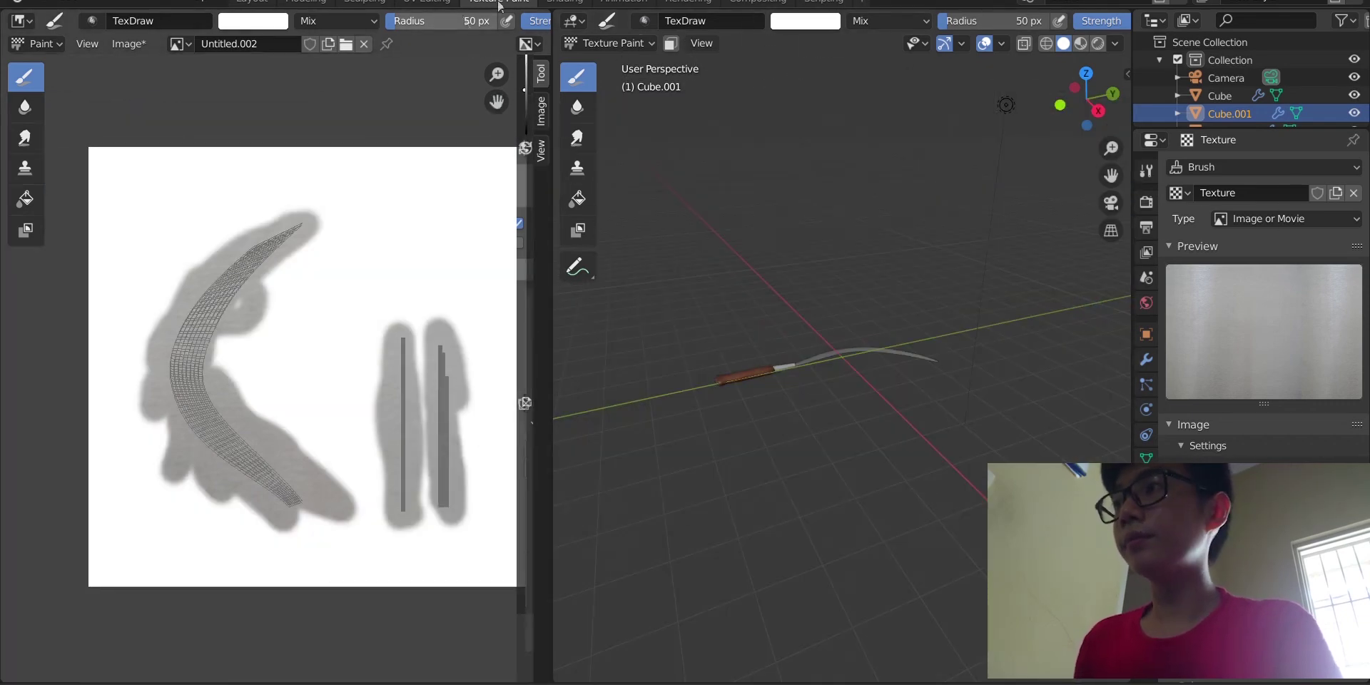
click(551, 4)
drag(1091, 95, 1026, 179)
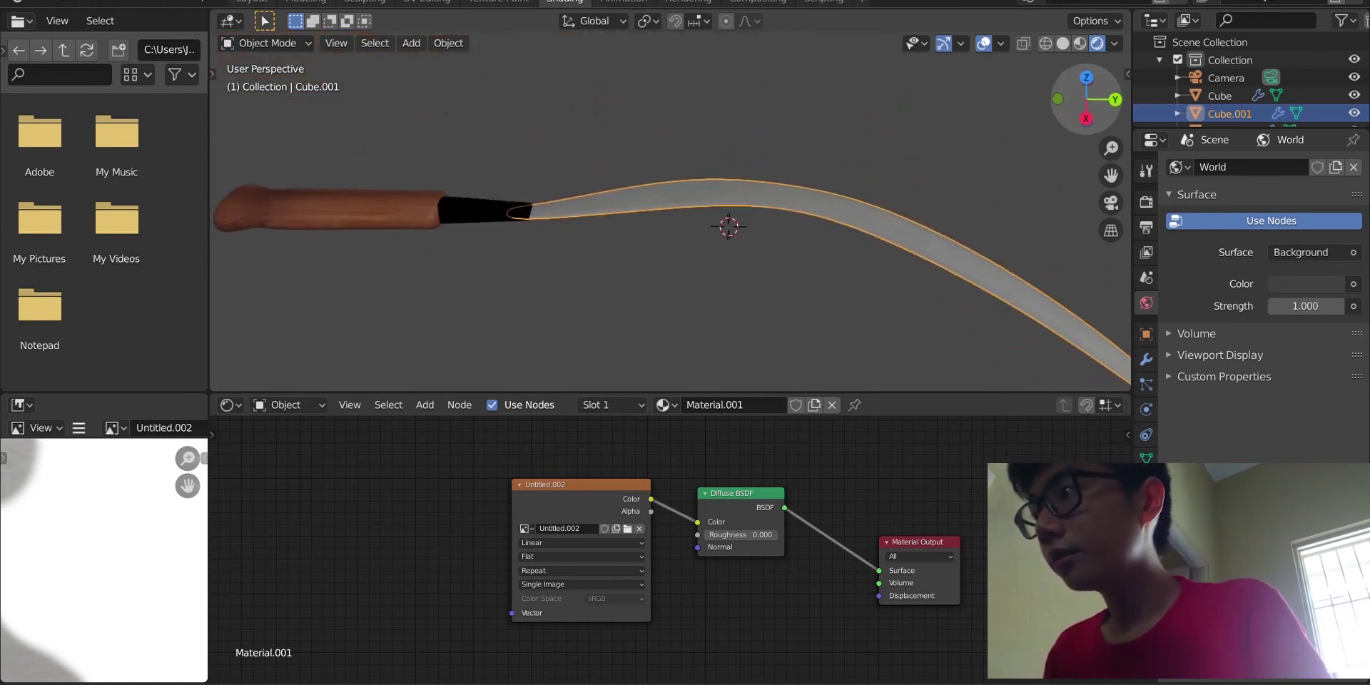
scroll(607, 290, up, 4)
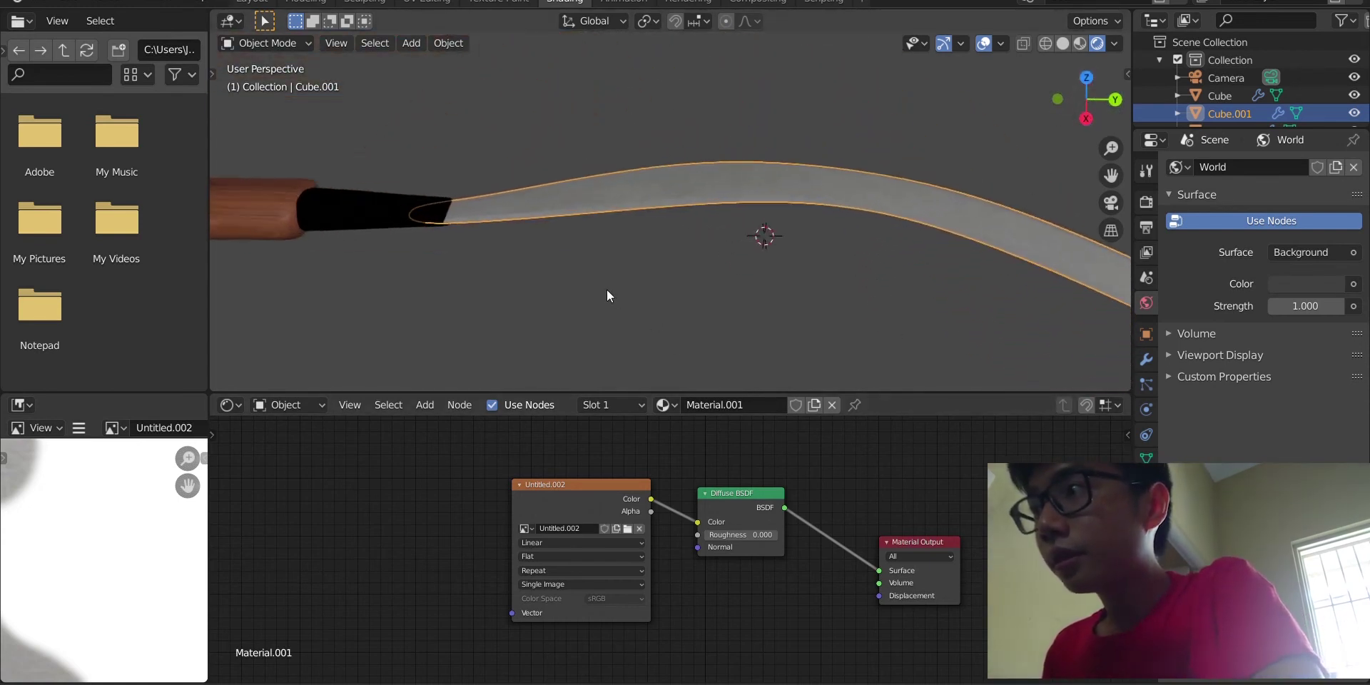
scroll(611, 280, down, 1)
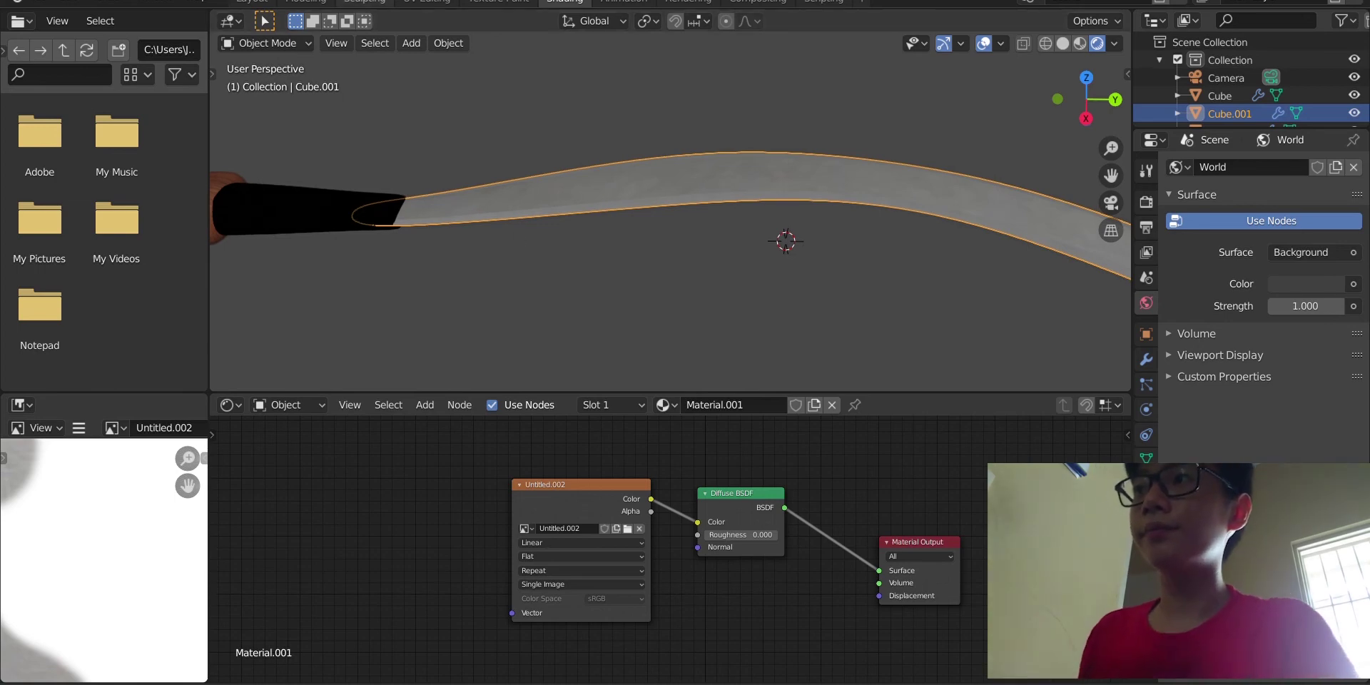
Unwrap the cylinder collar between handle and blade with Smart UV Project at a 66 angle limit and create a new blank image
click(302, 201)
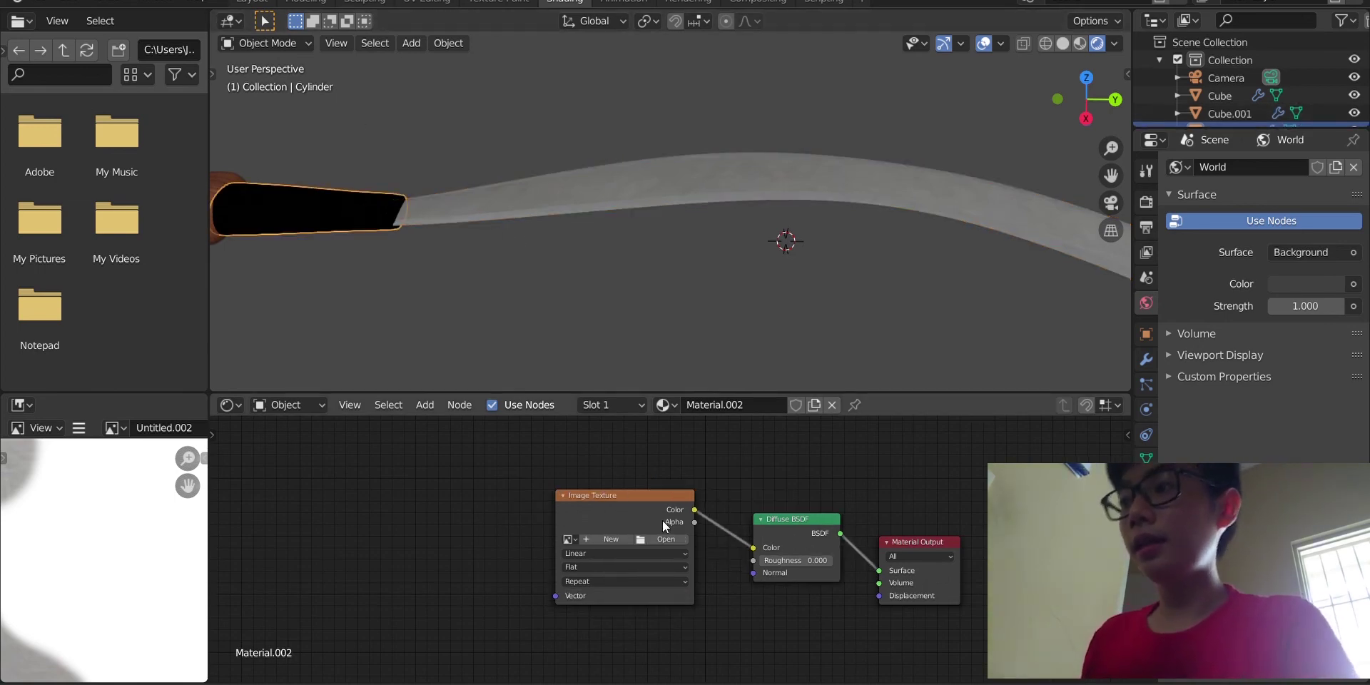
click(443, 4)
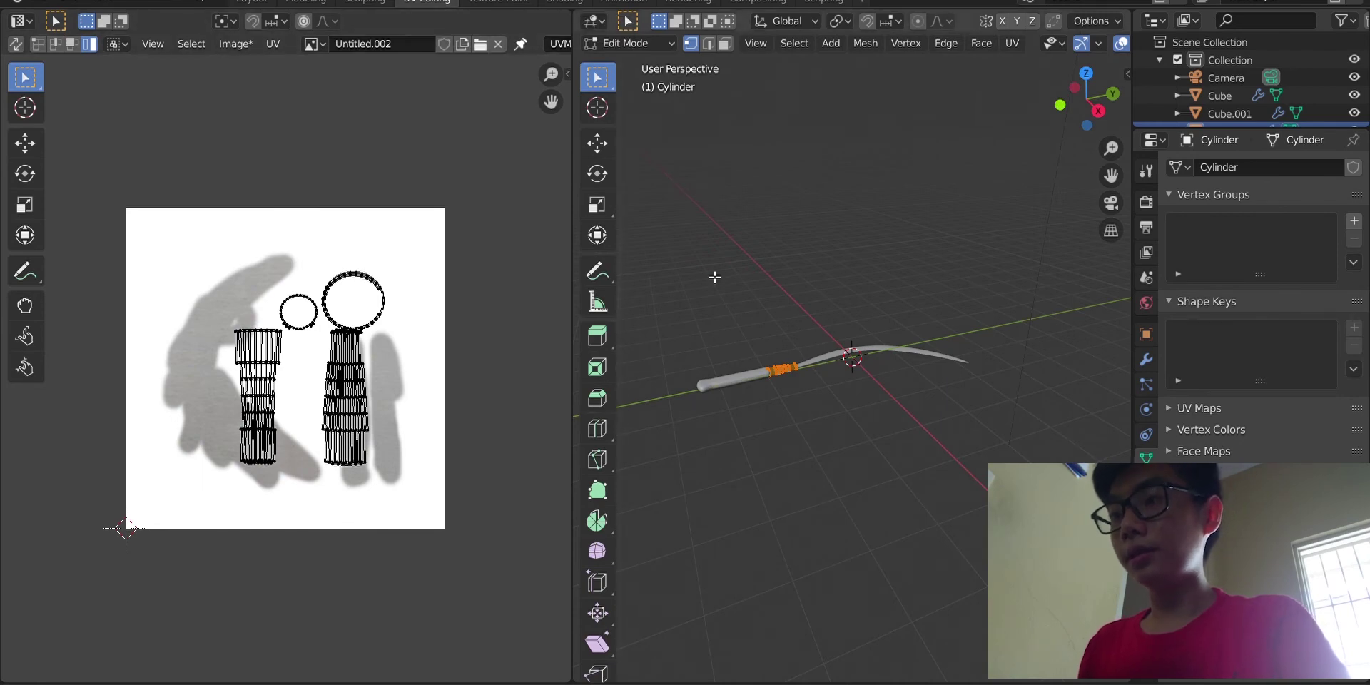
key(u)
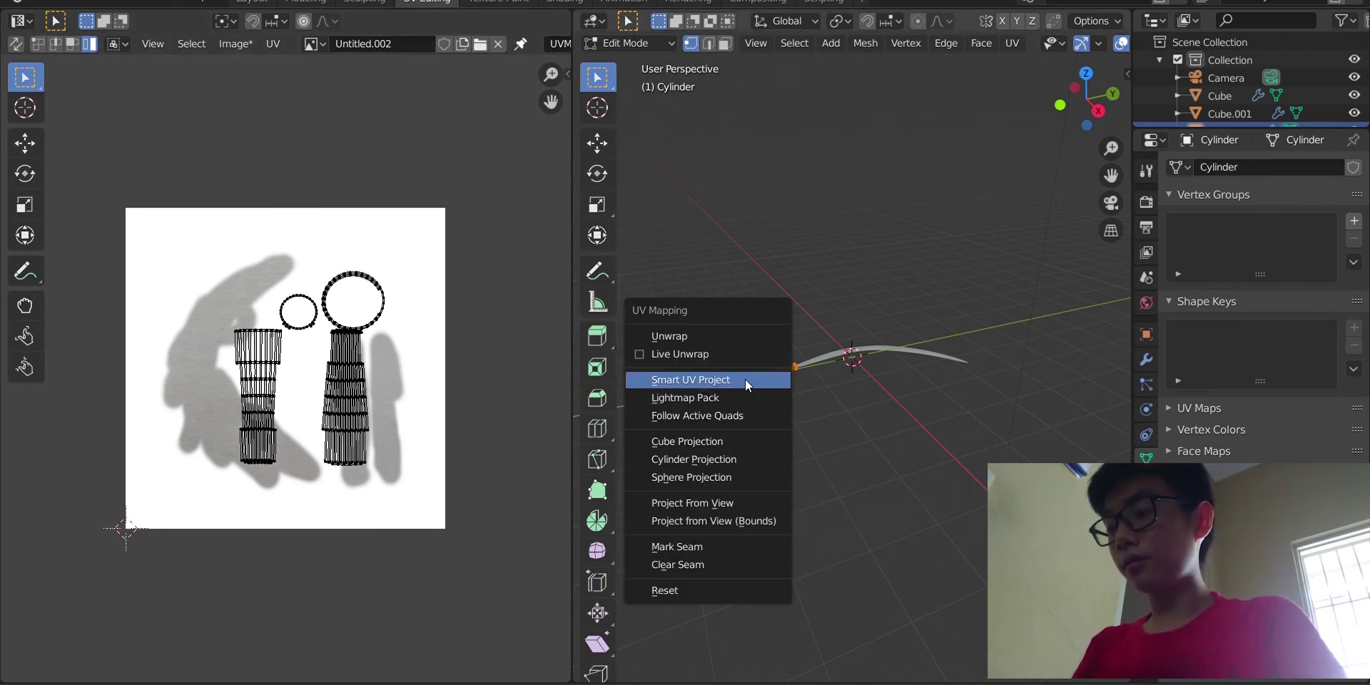
click(745, 378)
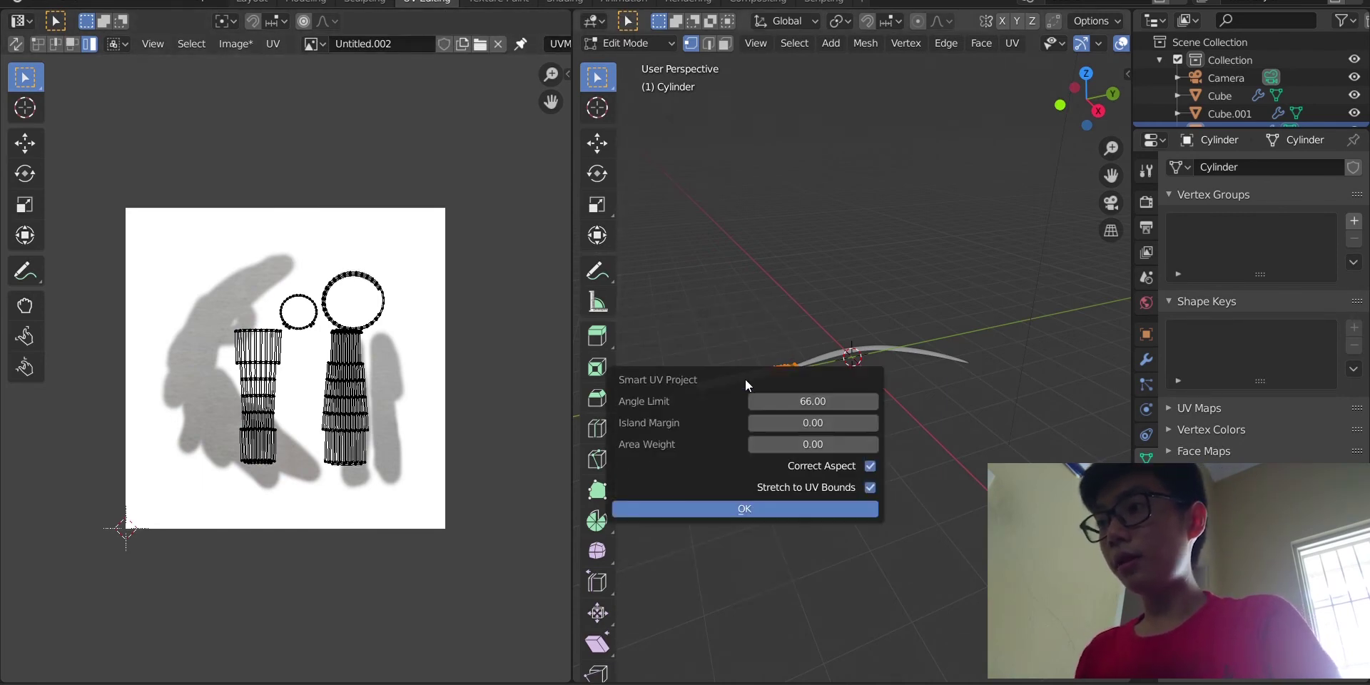
click(758, 506)
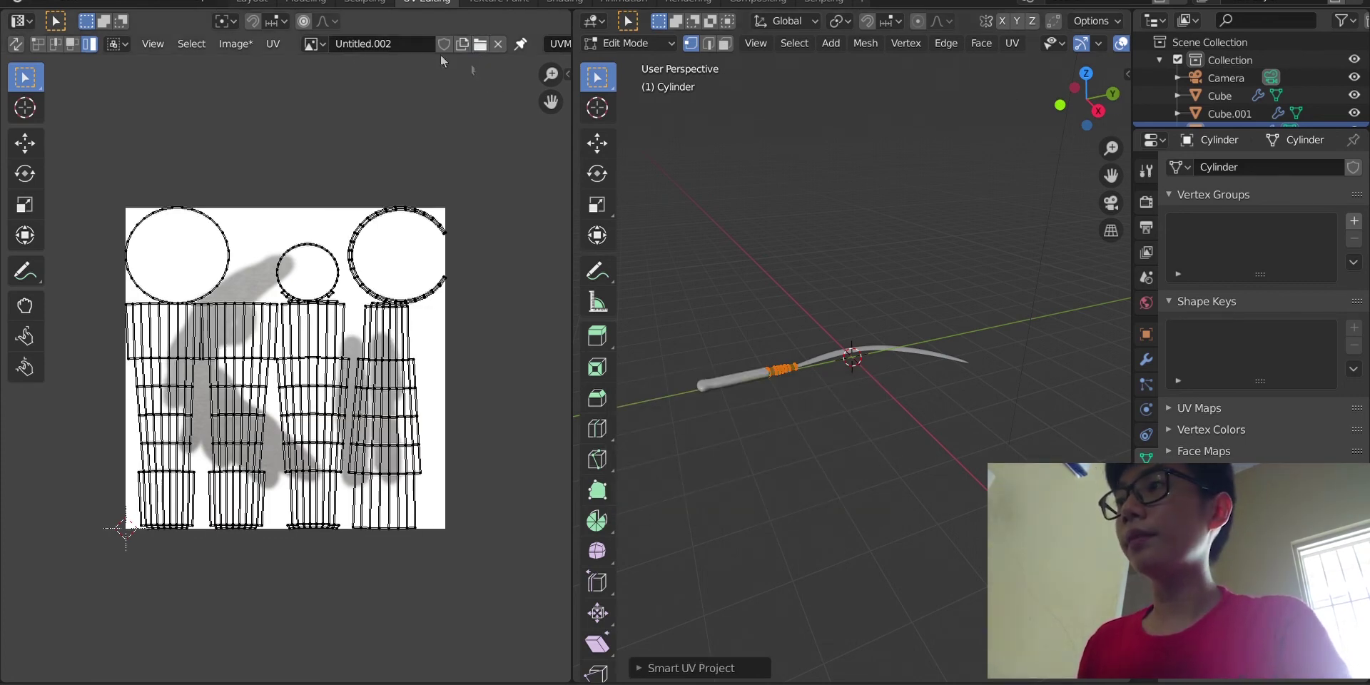
click(459, 46)
click(523, 194)
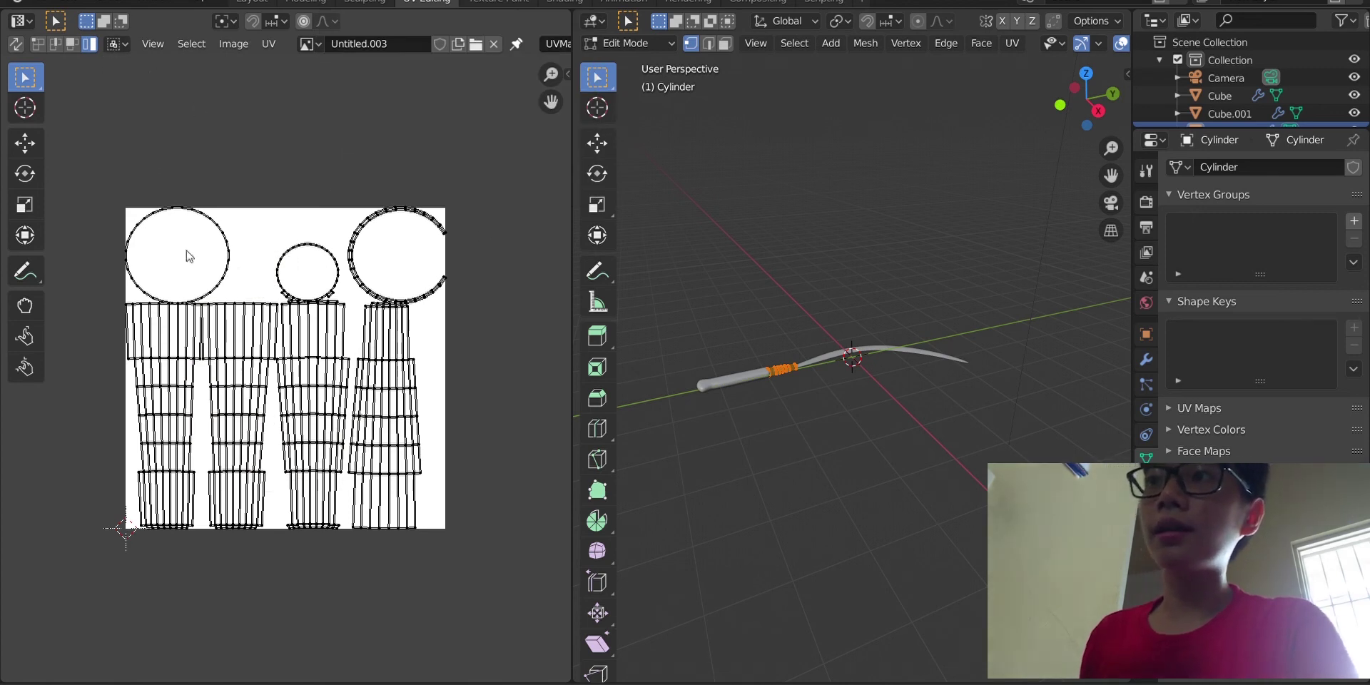
Move the collar's leftmost tapered UV island directly over the similar island beside it
click(175, 311)
key(g)
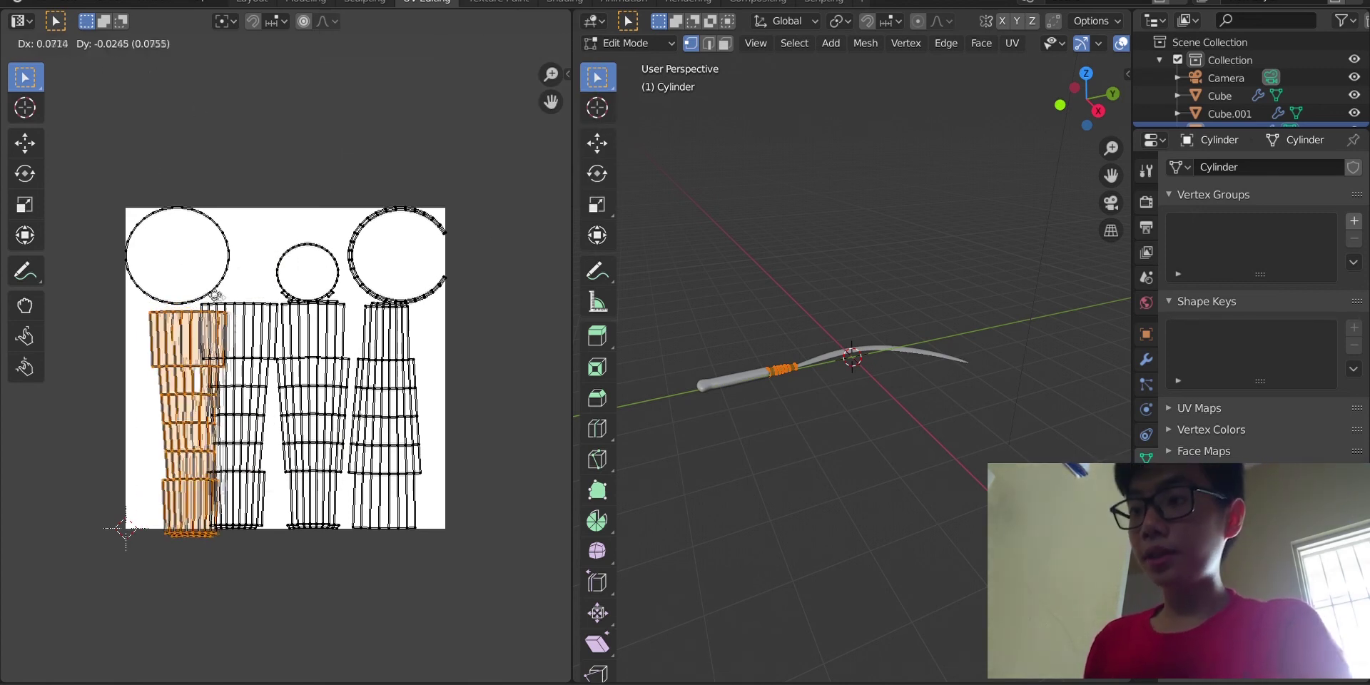
click(251, 286)
Mirror the third tapered UV island vertically with a Y scale of -1 and stack it over the rightmost tapered island
click(300, 352)
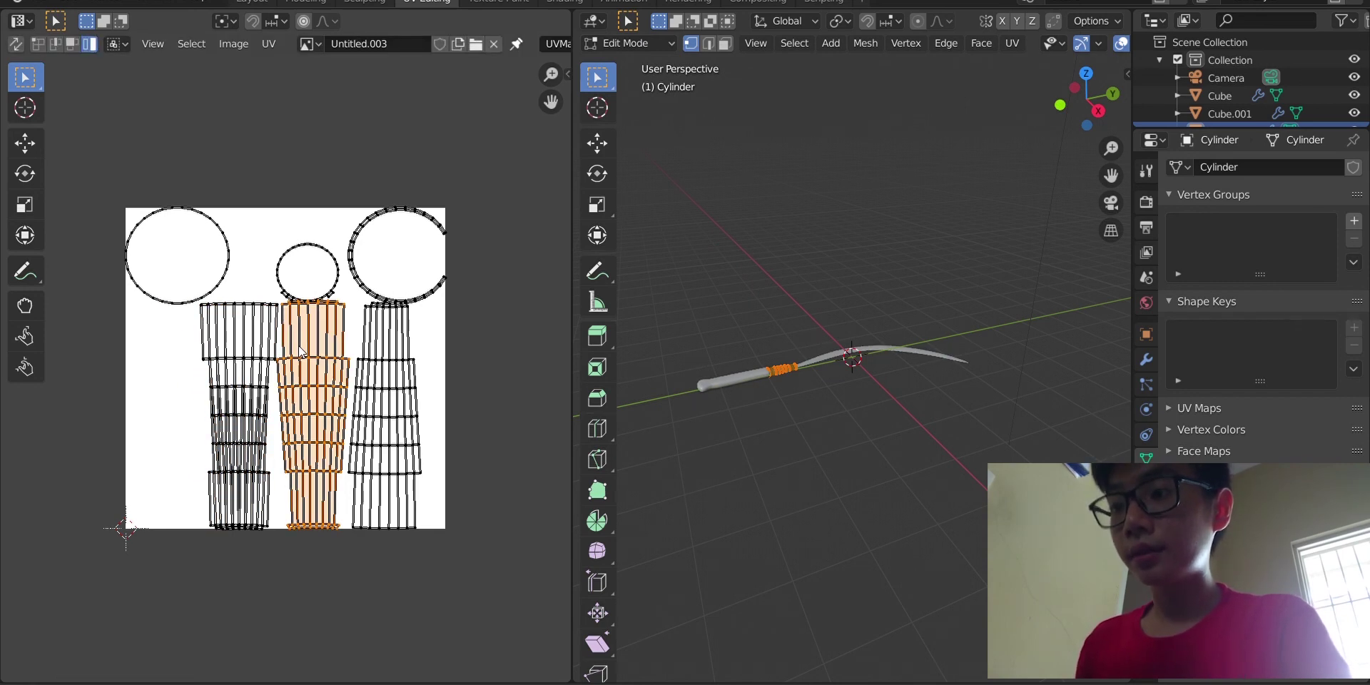
key(s)
key(r)
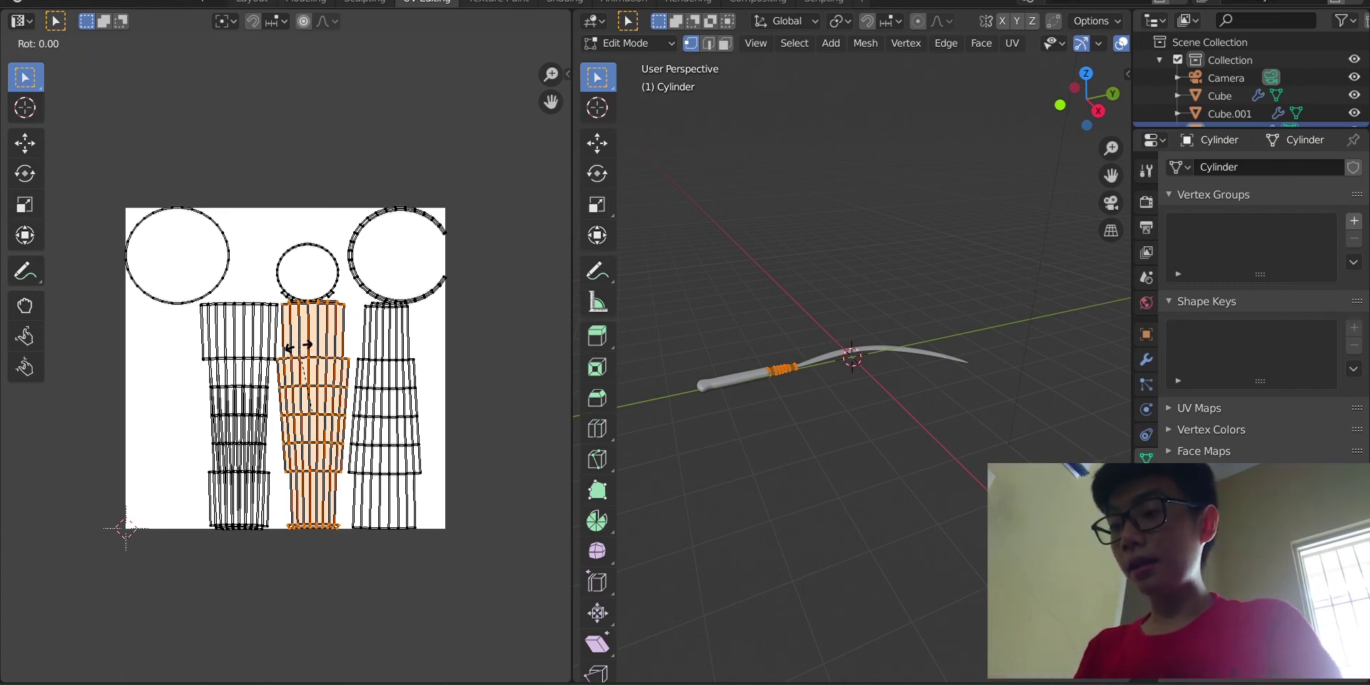
click(298, 348)
key(r)
text(sy)
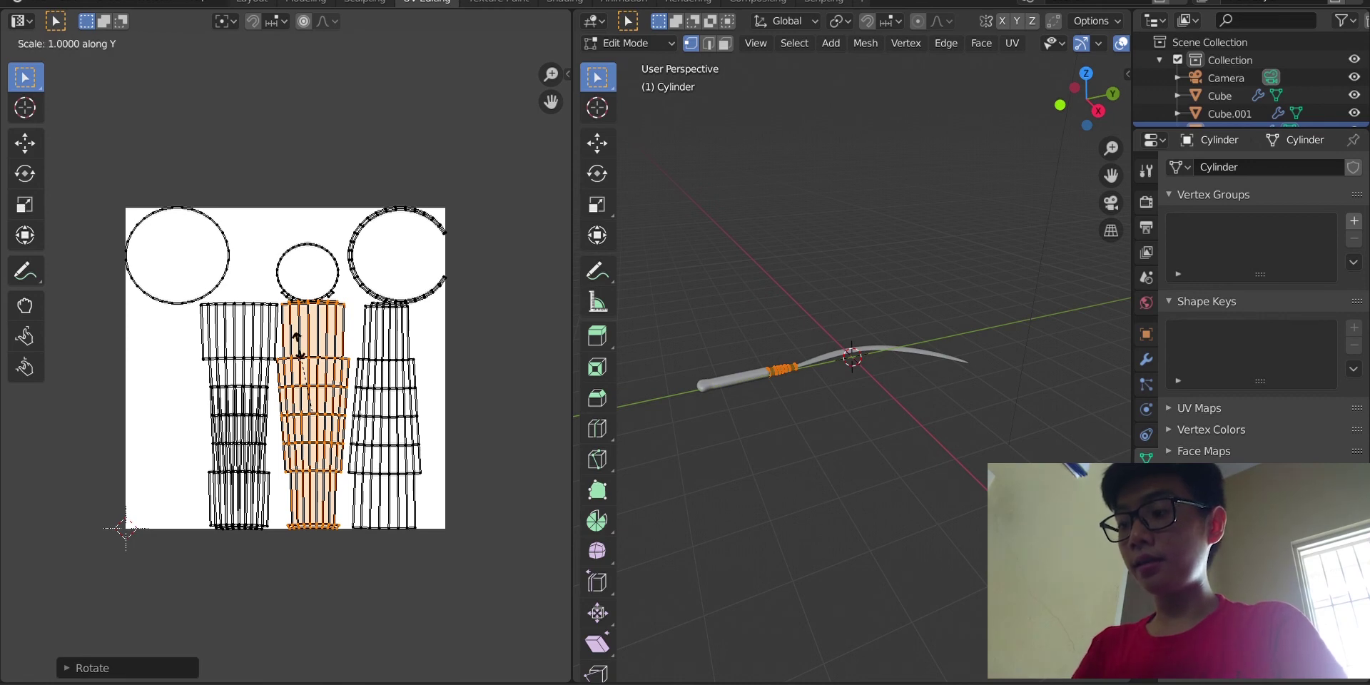
text(-1)
key(Return)
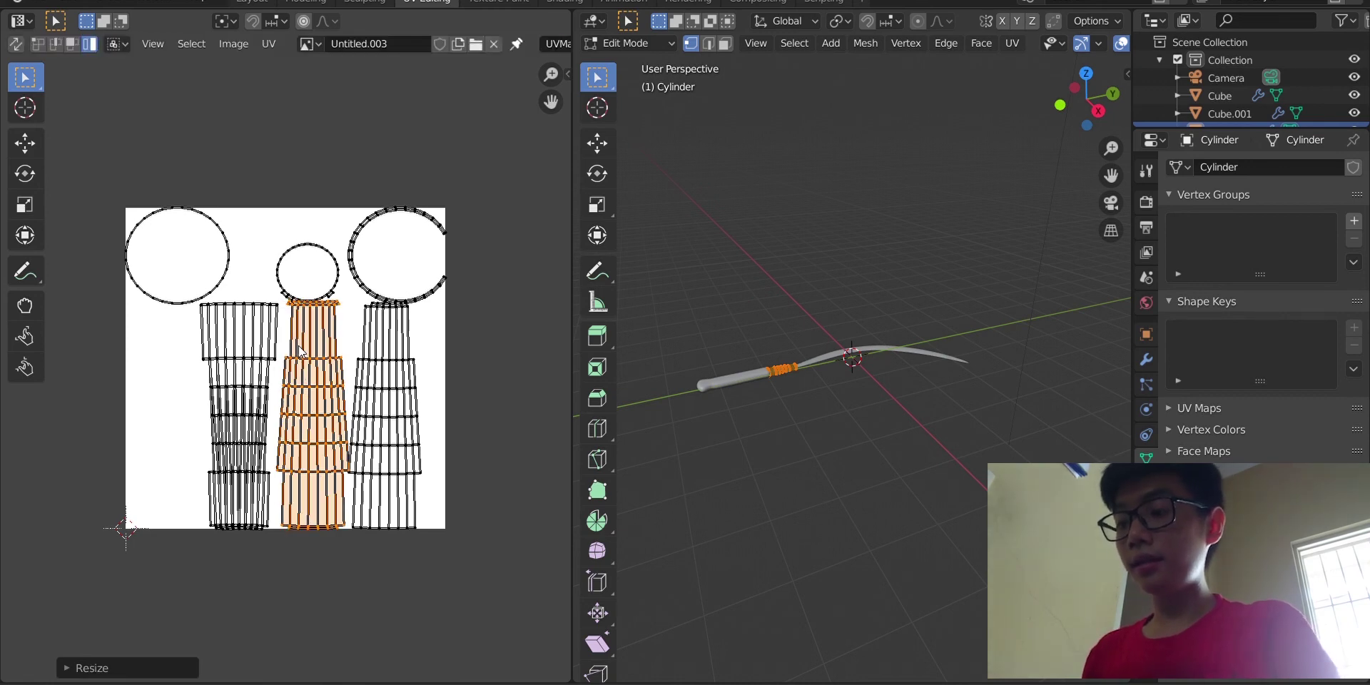
key(g)
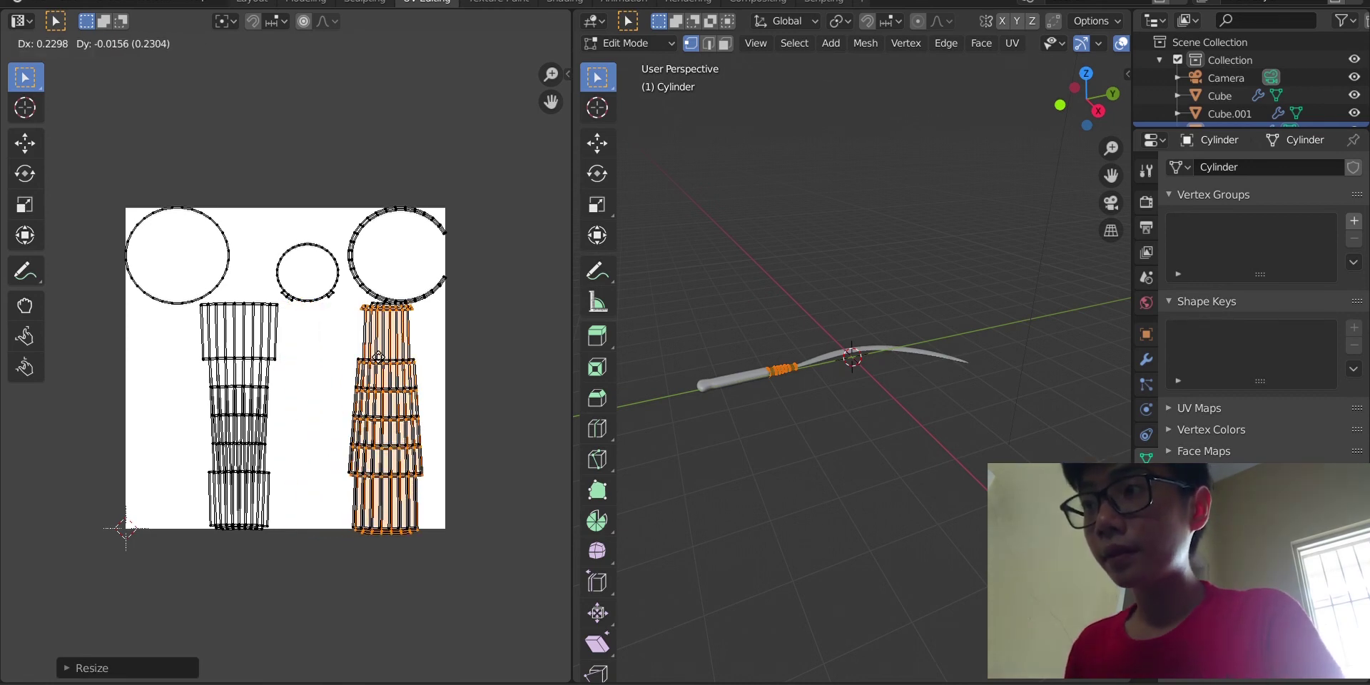
click(379, 354)
Select all of the collar's UV islands and scale them down well inside the image bounds
key(a)
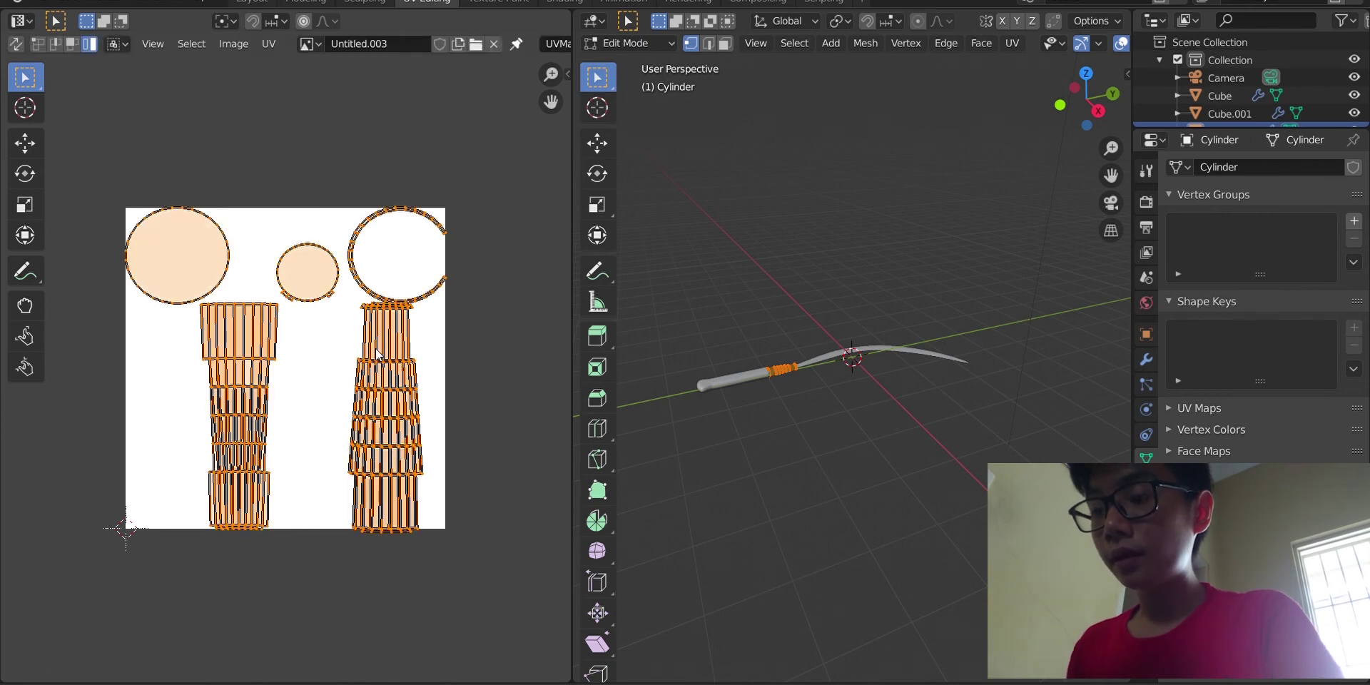
key(s)
click(348, 370)
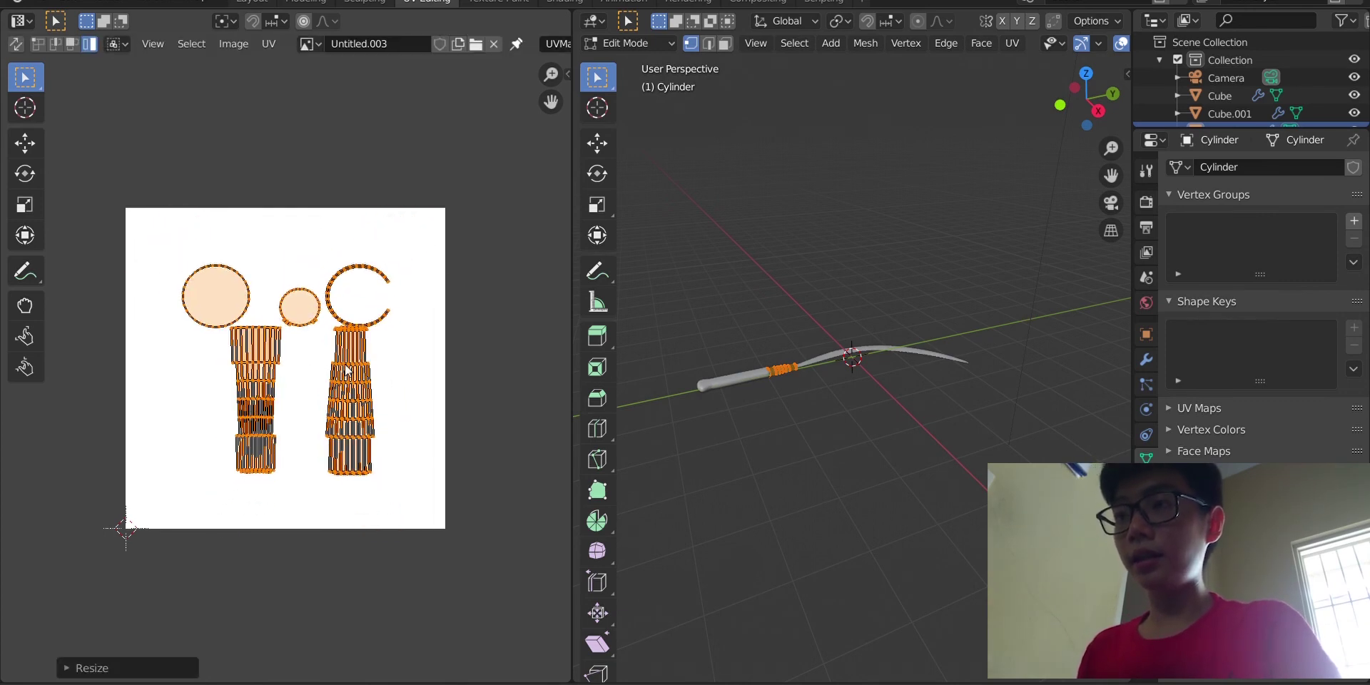
Move the large filled circle UV island over the open ring island above the rightmost tapered island
click(229, 284)
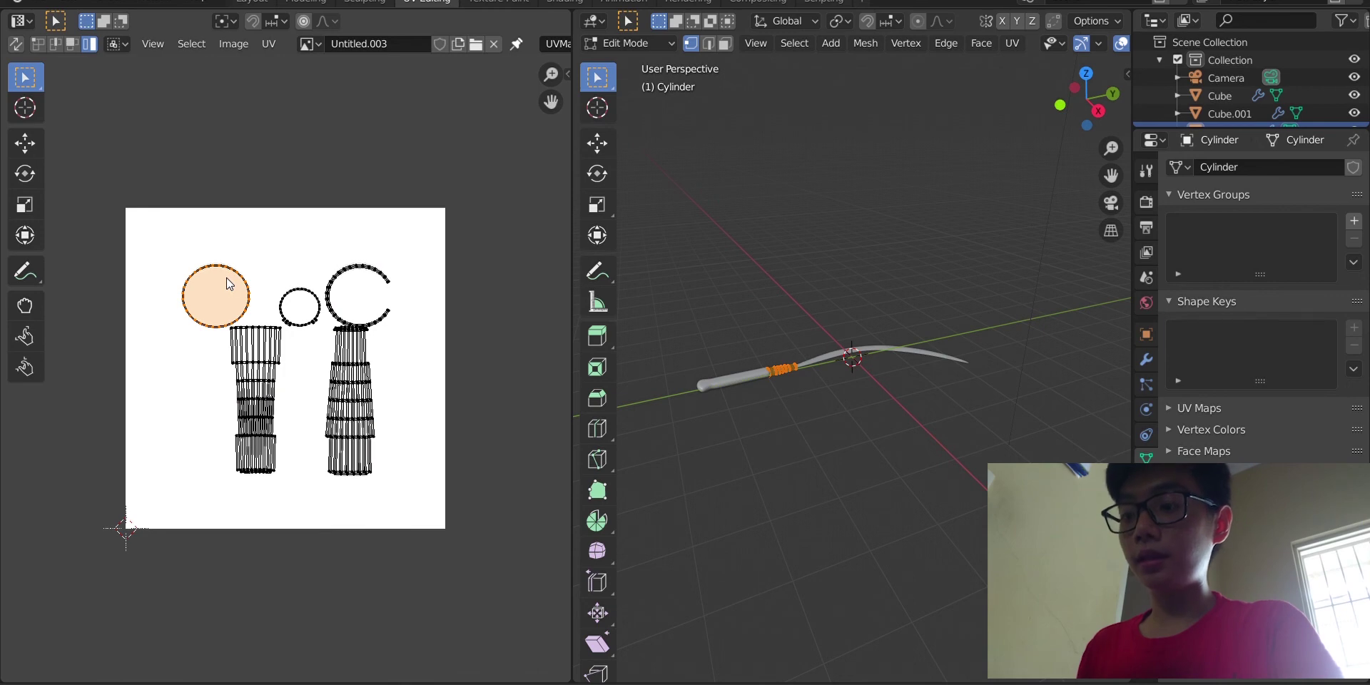
key(g)
click(376, 284)
Assign the Untitled.003 image to the Image Texture node of the collar's material in the Shading workspace
click(234, 44)
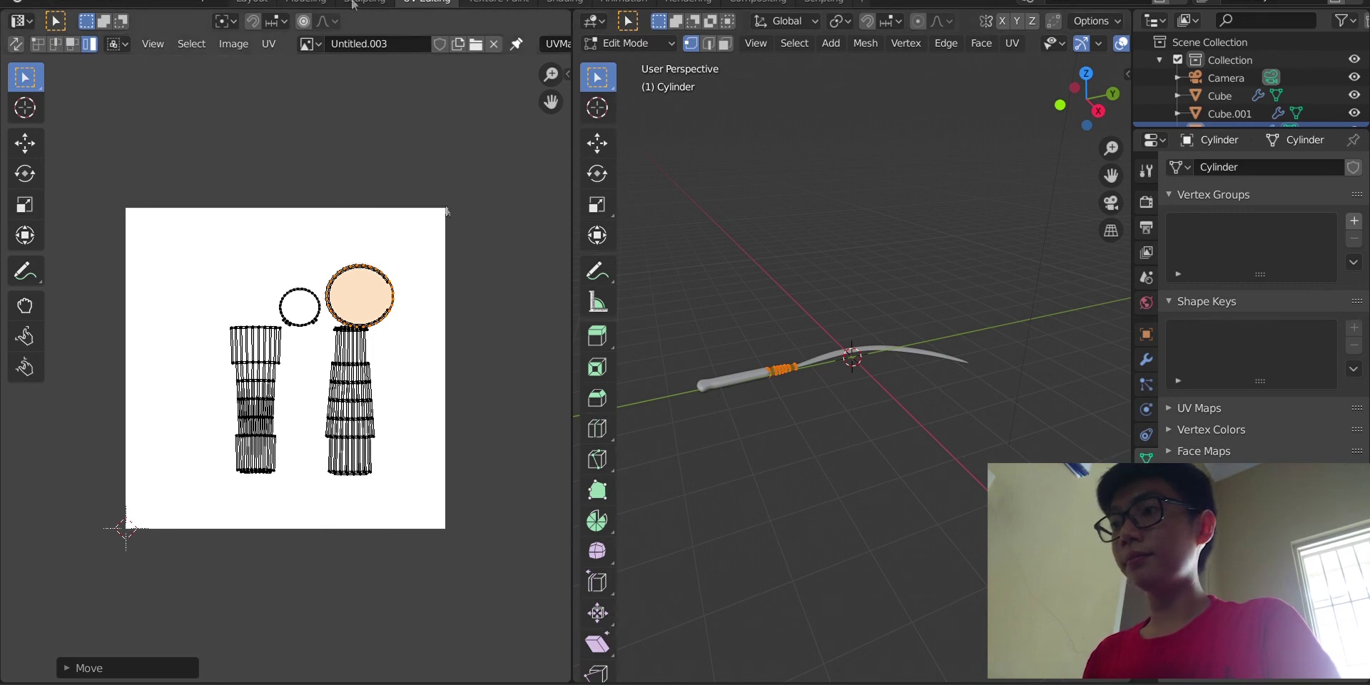
click(564, 2)
click(628, 537)
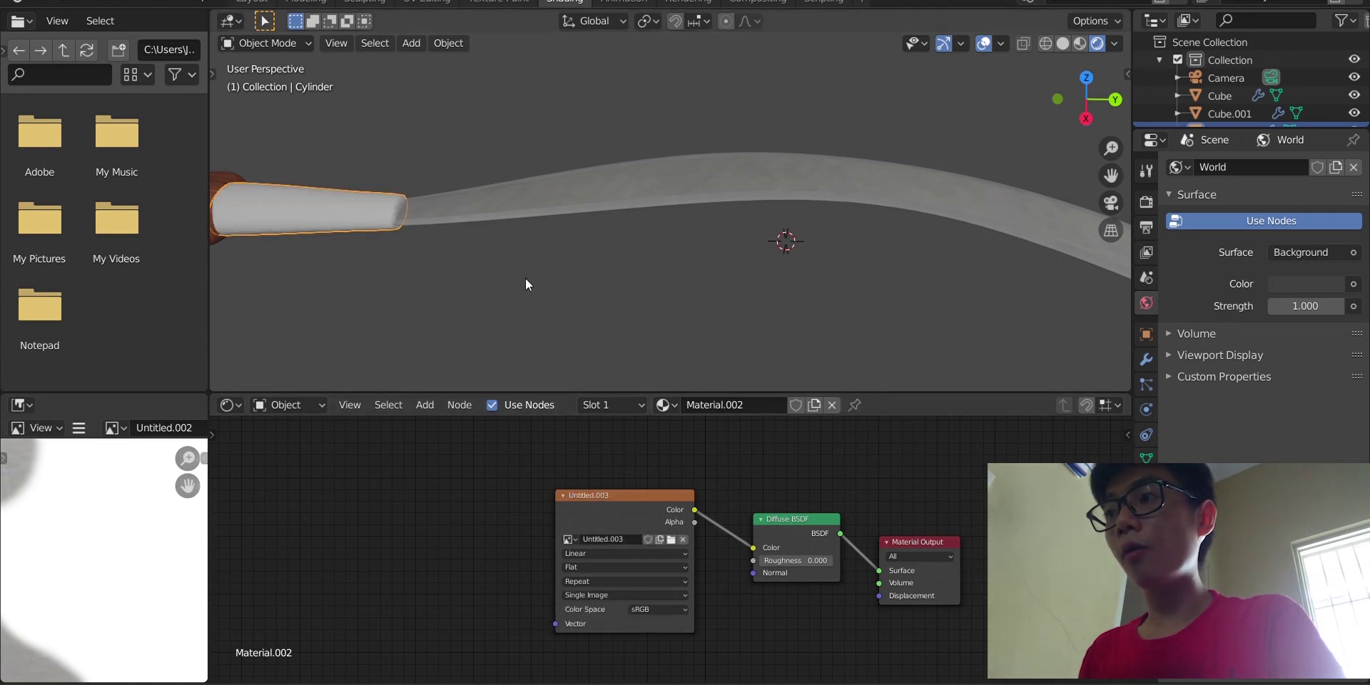
Paint the metal brush texture over all of the collar's UV islands on Untitled.003 in the Texture Paint workspace
click(491, 6)
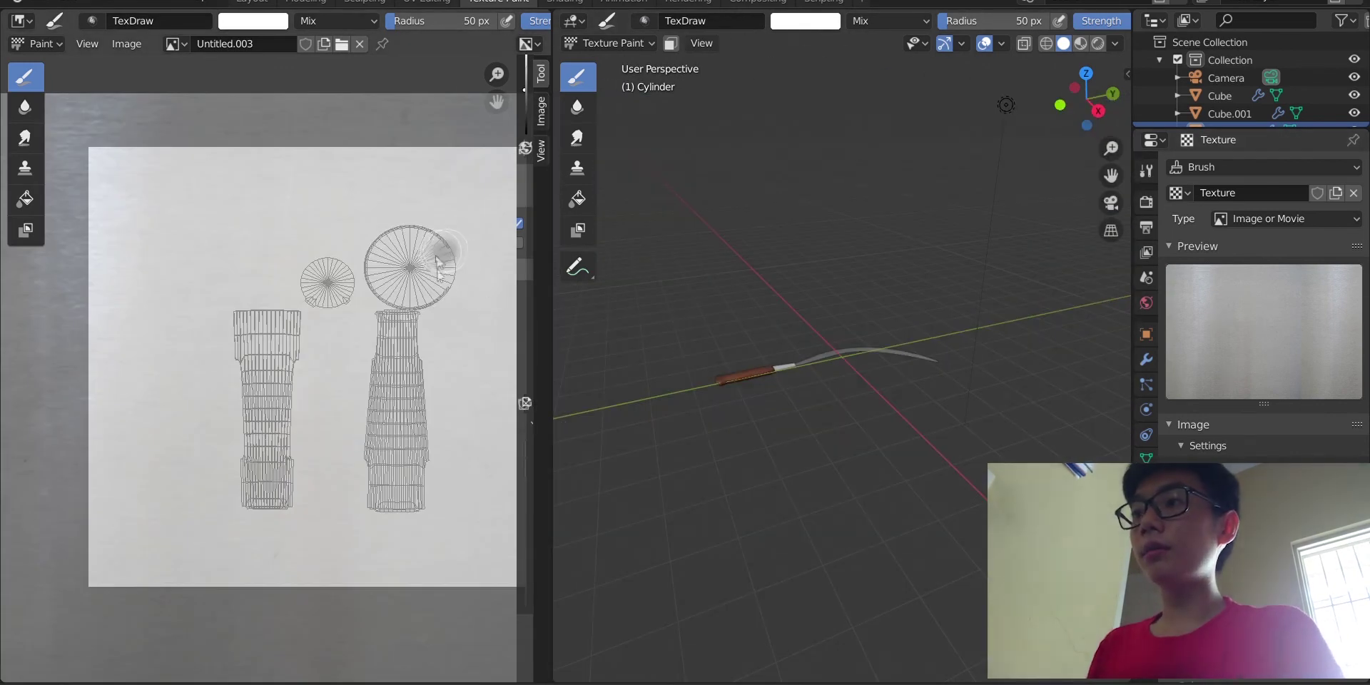
mouse_move(437, 258)
mouse_down()
mouse_move(410, 285)
mouse_move(464, 286)
mouse_move(366, 262)
mouse_move(380, 238)
mouse_move(279, 300)
mouse_move(307, 336)
mouse_move(233, 372)
mouse_move(293, 505)
mouse_move(263, 514)
mouse_up()
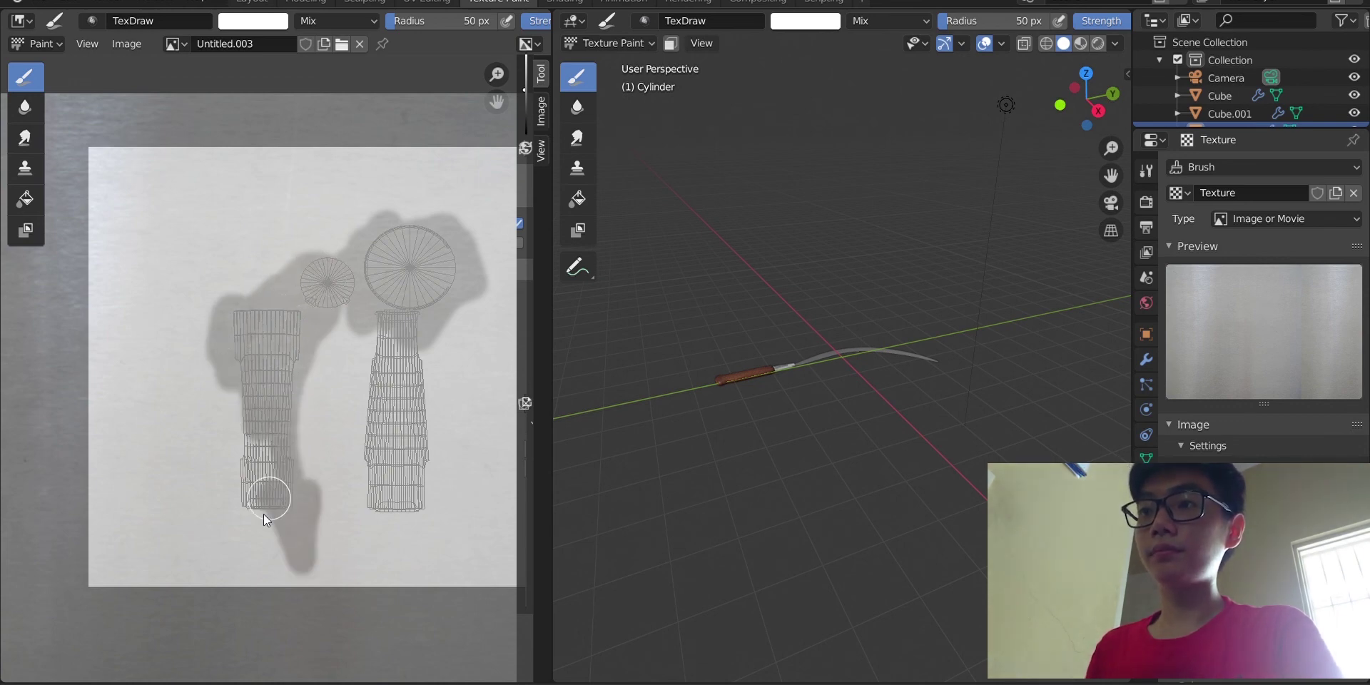
mouse_move(272, 433)
mouse_down()
mouse_move(257, 362)
mouse_move(323, 481)
mouse_move(370, 375)
mouse_move(392, 371)
mouse_move(418, 315)
mouse_move(425, 383)
mouse_up()
mouse_move(405, 558)
mouse_down()
mouse_move(419, 464)
mouse_move(360, 489)
mouse_move(385, 443)
mouse_up()
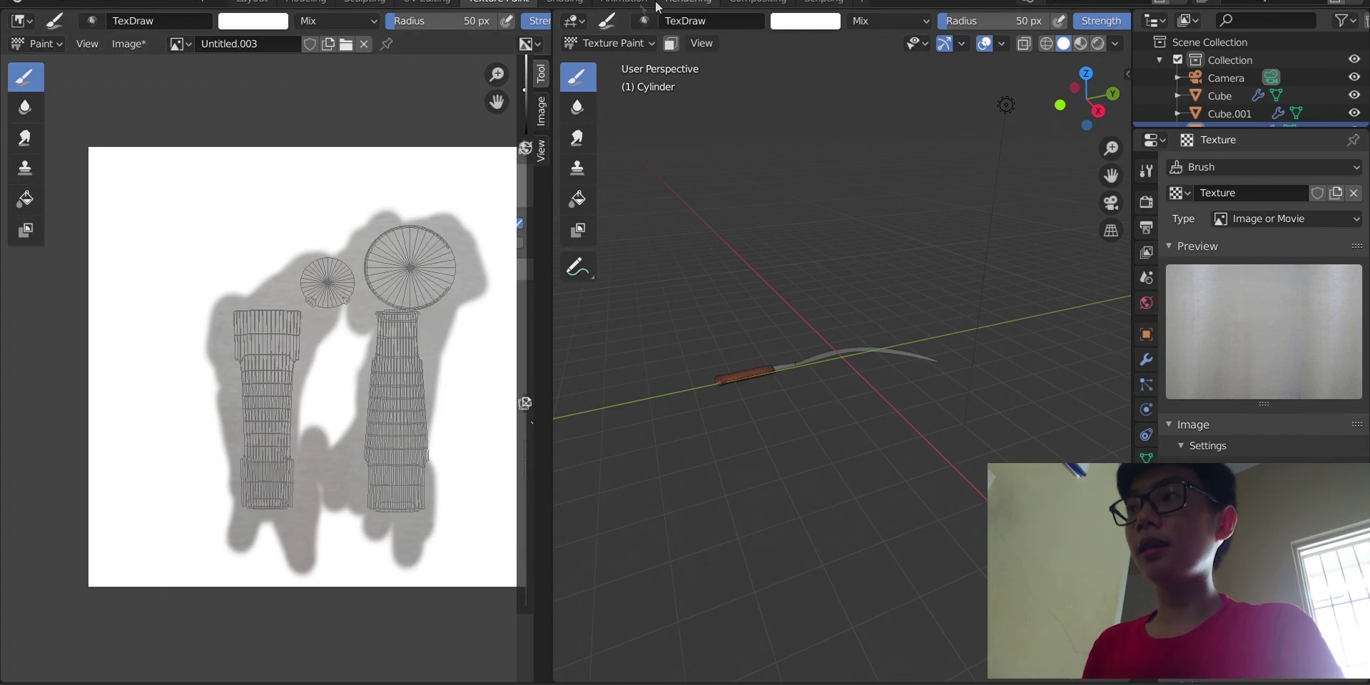
Check the painted collar and blade in the Shading workspace, then inspect the sickle in the Layout workspace
click(564, 3)
drag(1077, 88, 1058, 101)
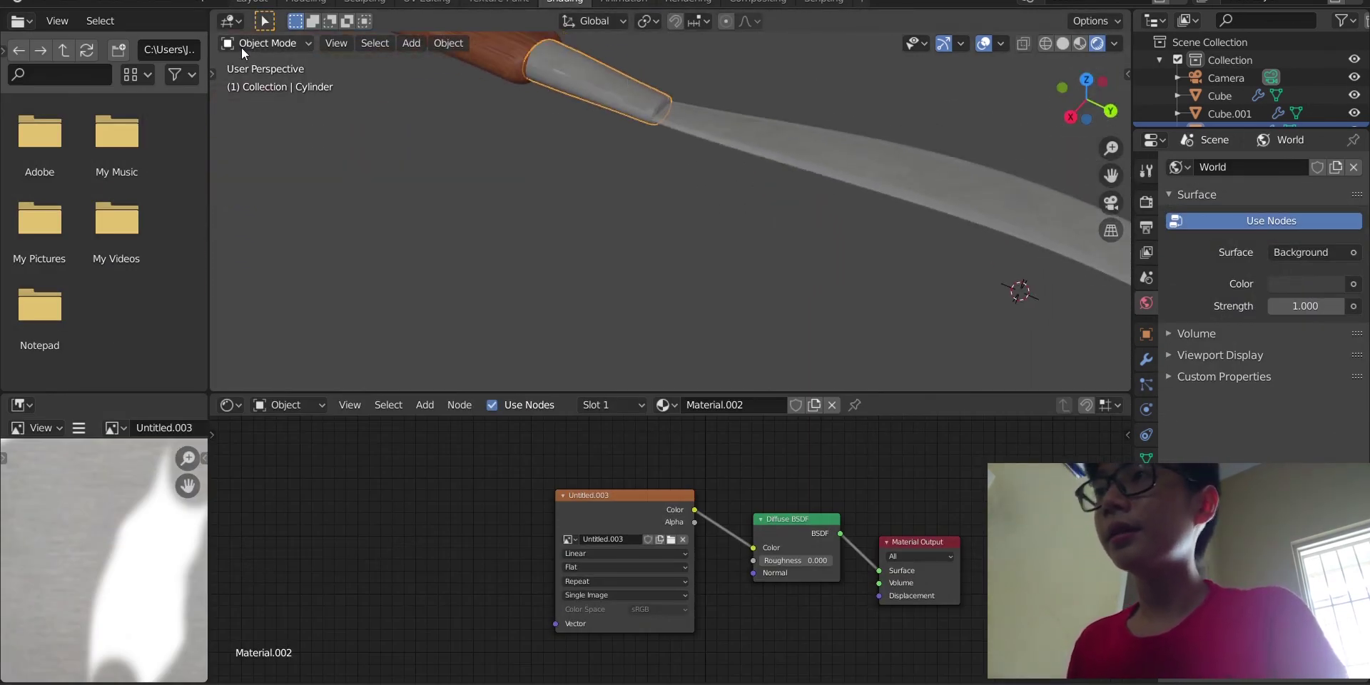
click(251, 2)
middle_drag(731, 224, 825, 327)
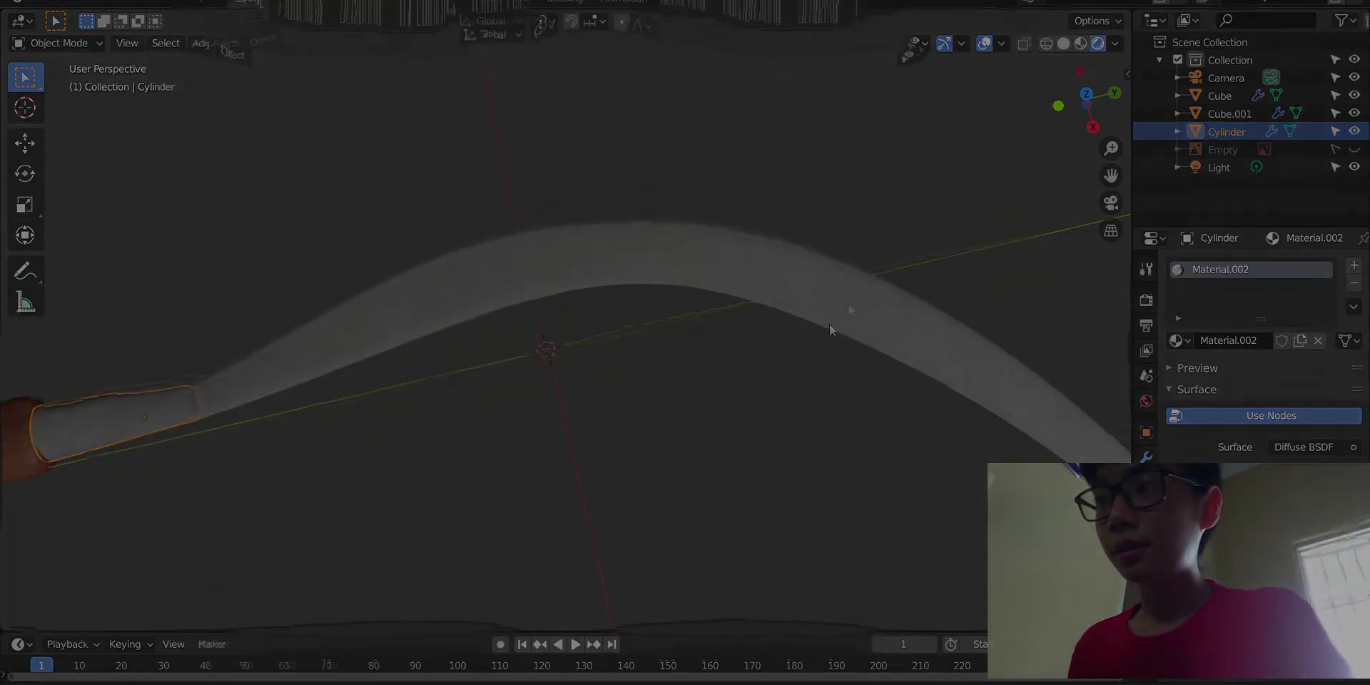